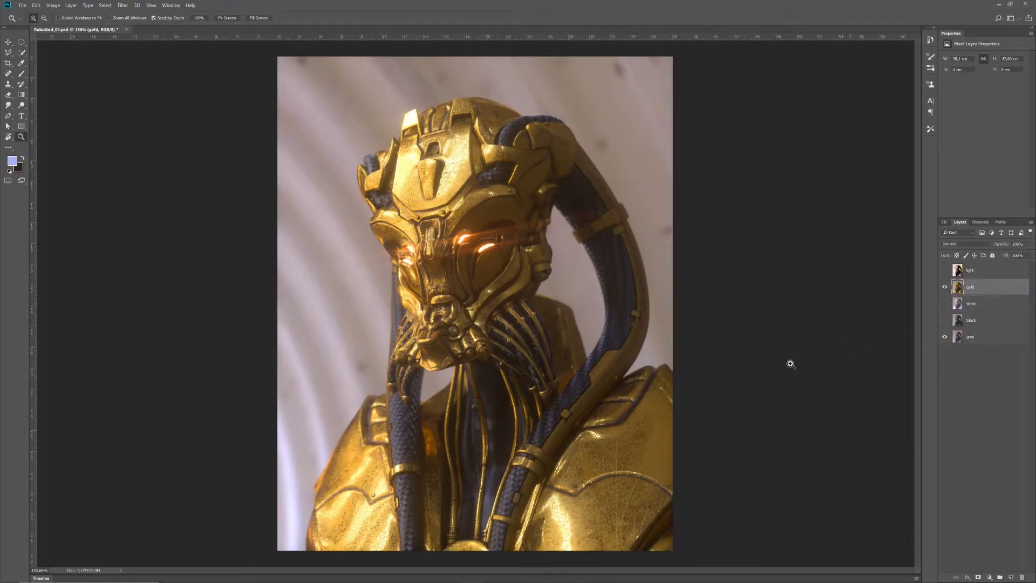
- Lower the gold layer's saturation to about -16 with a Hue/Saturation adjustment
key(ctrl+u)
drag(747, 312, 742, 312)
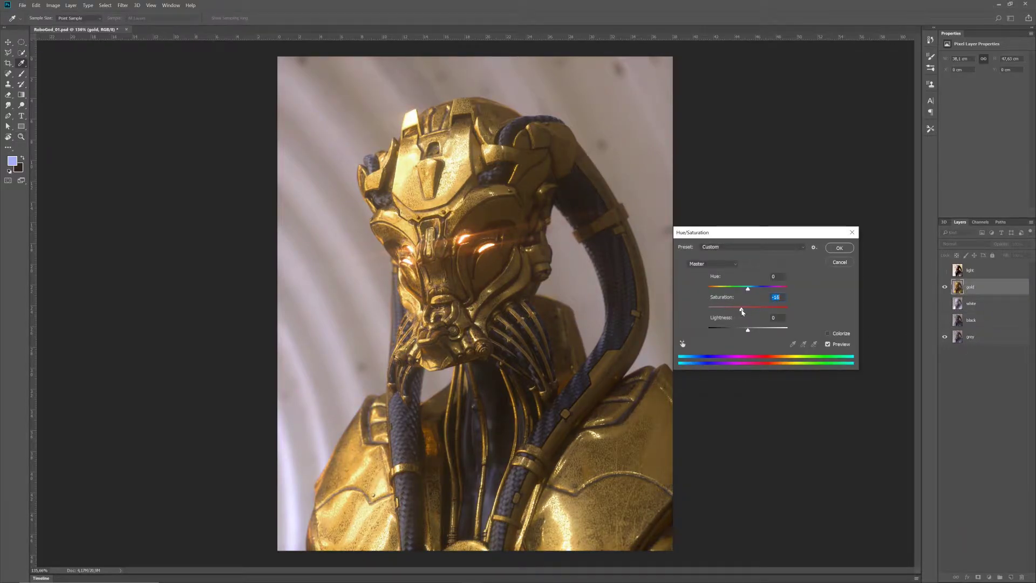
click(837, 251)
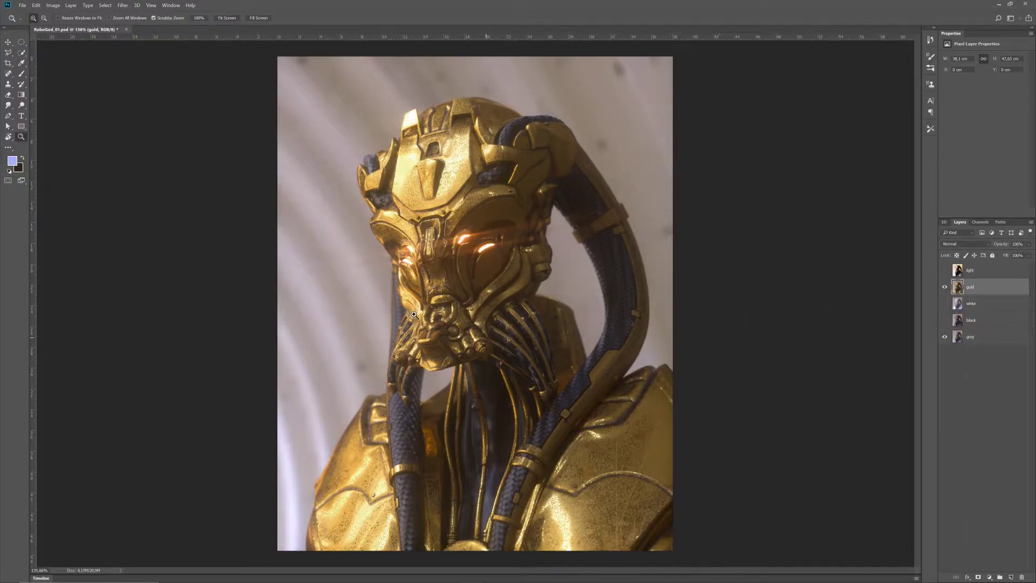
- Shift the gold layer's midtones towards red, magenta and blue with Color Balance, at about +8, -10 and +9
click(123, 5)
mouse_move(135, 98)
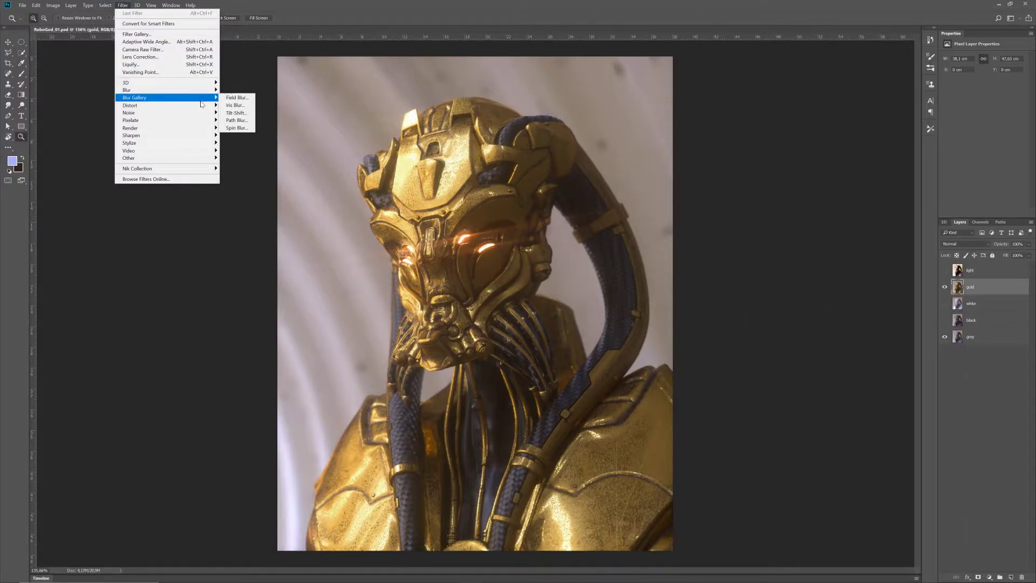
mouse_move(53, 6)
mouse_move(113, 23)
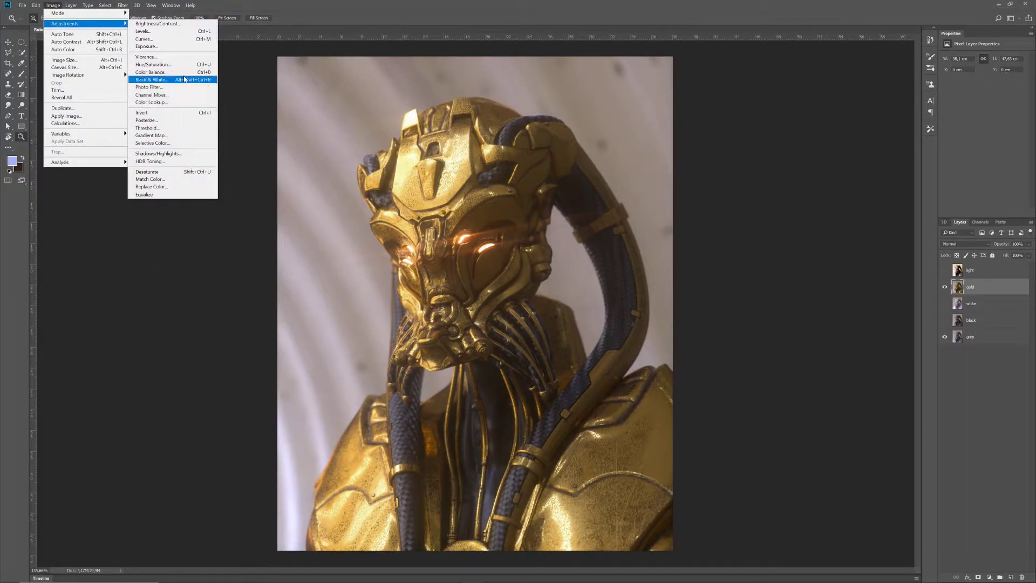
click(151, 72)
drag(695, 125, 698, 108)
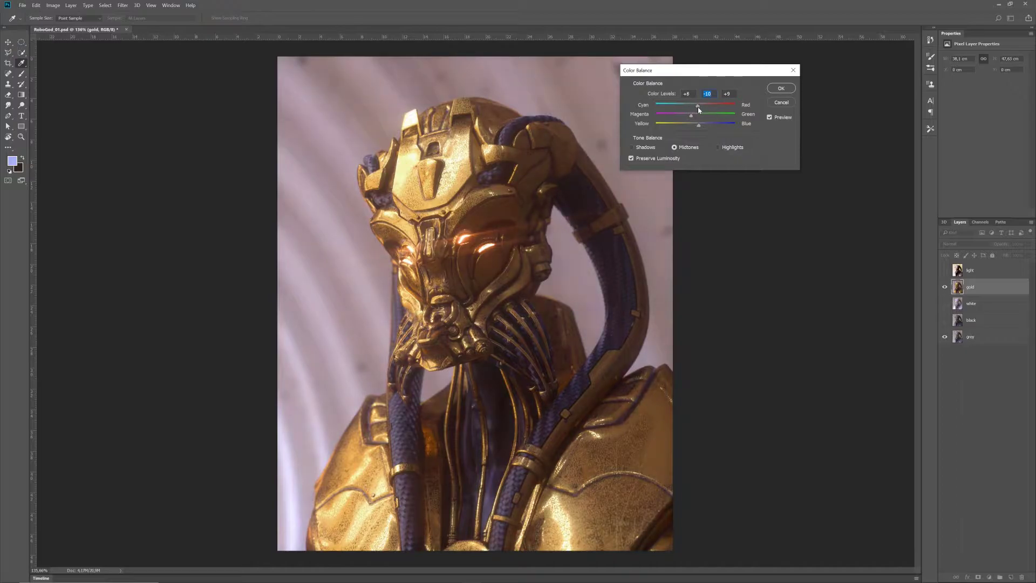
click(792, 89)
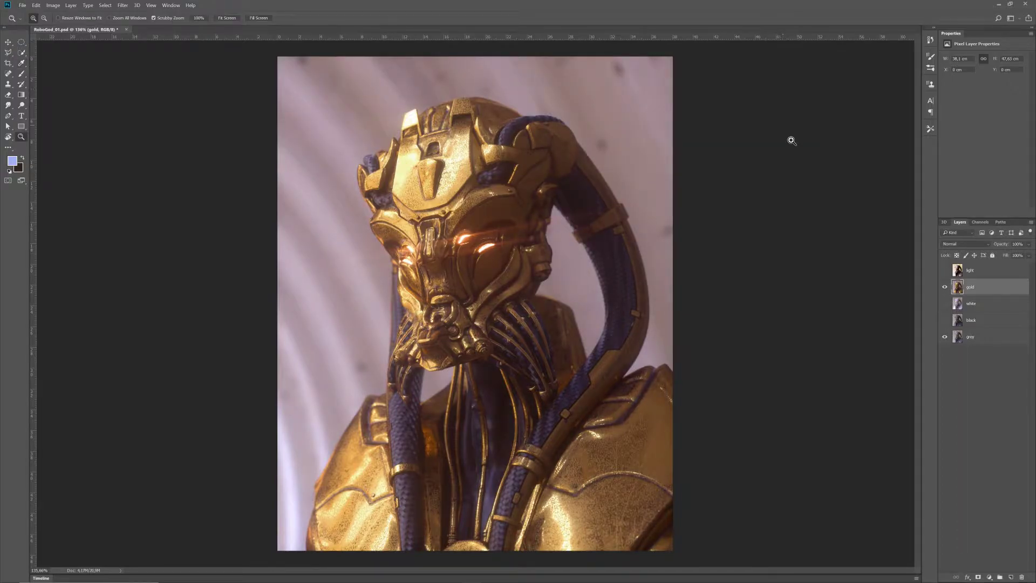
- Hide the gold layer, show the black layer and compare it with the grey one by toggling its visibility
click(945, 288)
click(945, 320)
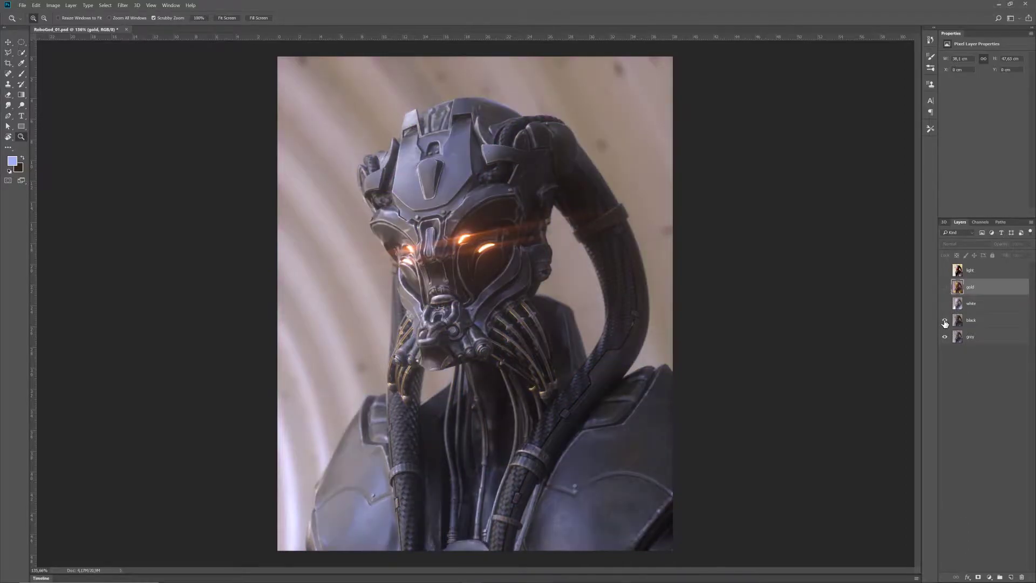
click(945, 322)
click(944, 322)
click(945, 323)
click(945, 325)
click(945, 326)
click(945, 326)
click(945, 326)
click(944, 329)
click(944, 328)
click(944, 329)
click(944, 329)
click(944, 326)
click(944, 326)
- Move the black layer beneath the grey layer and give the grey layer a black layer mask
drag(970, 322, 972, 343)
click(974, 325)
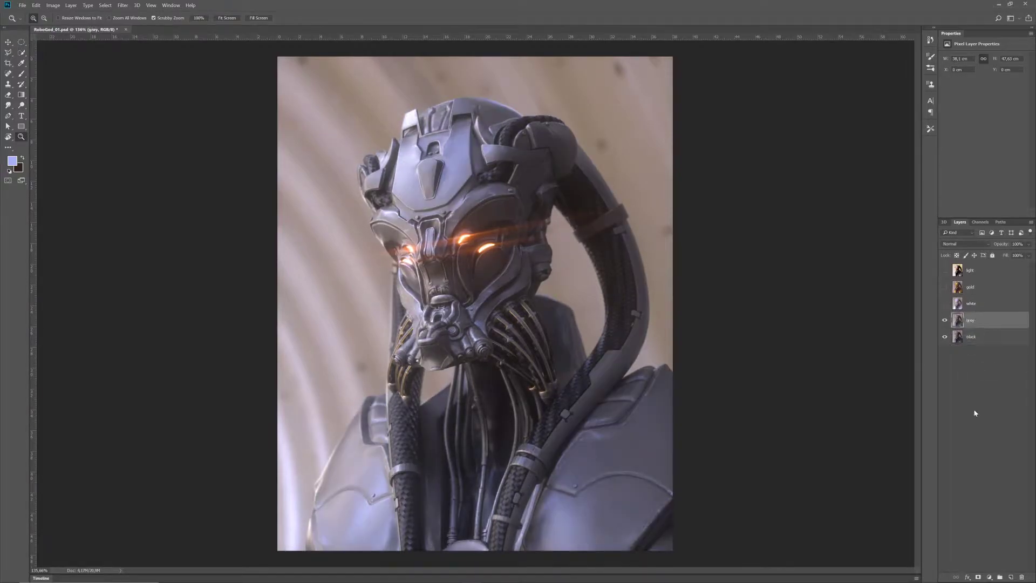
alt+click(978, 577)
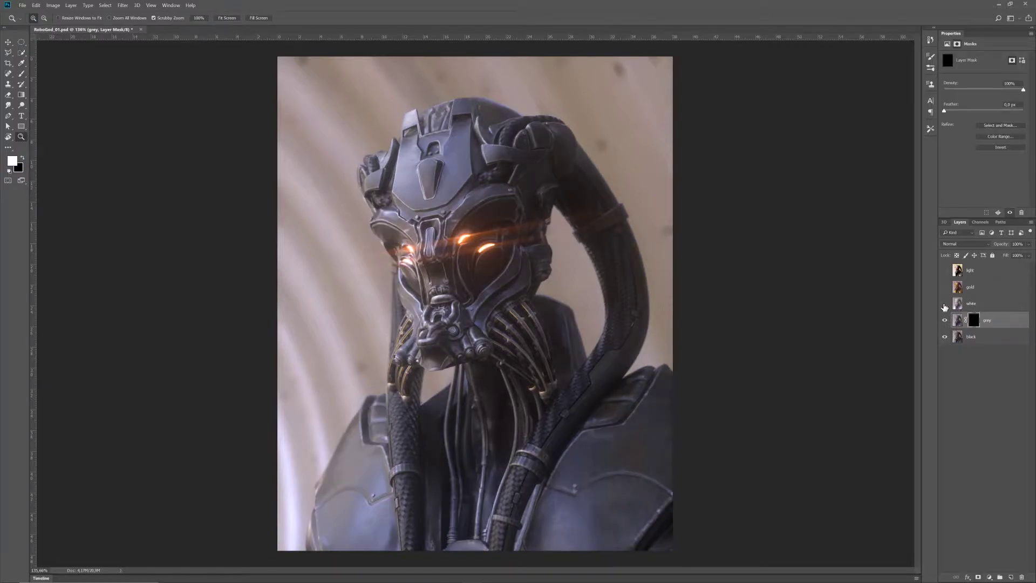
- Show the white and gold layers and give each a black layer mask that hides its content
click(944, 305)
click(973, 305)
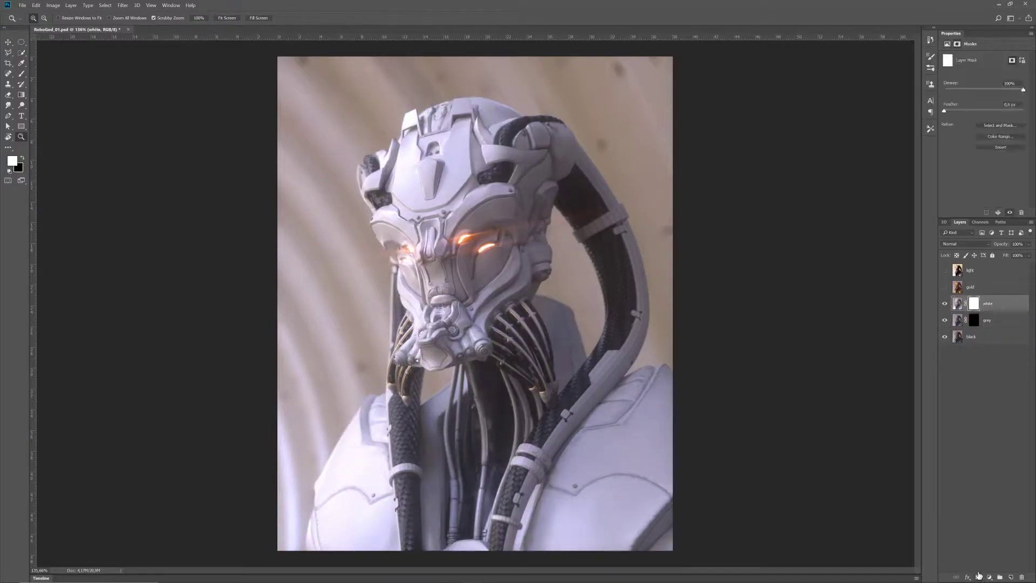
alt+click(978, 577)
click(944, 287)
click(974, 287)
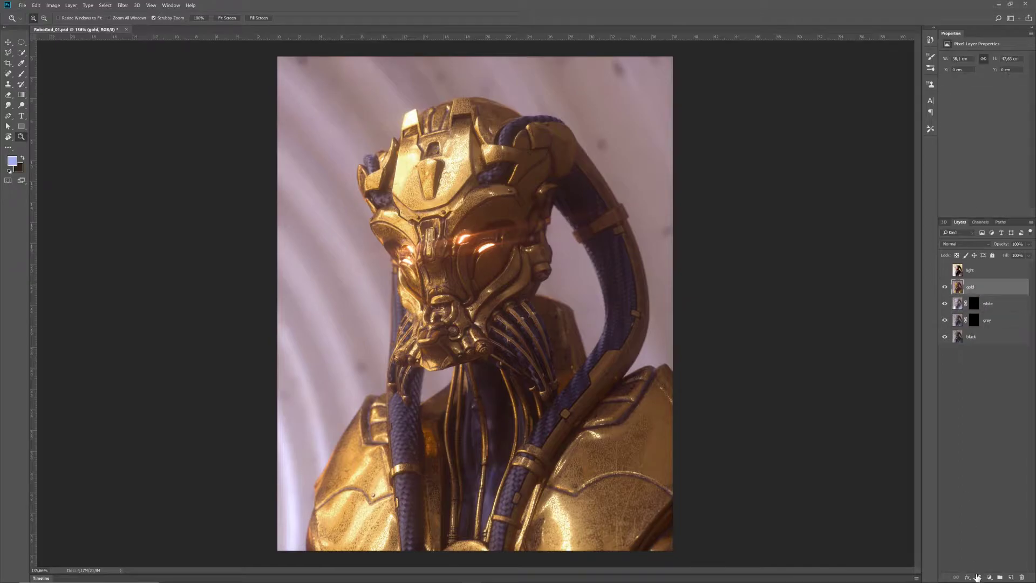
alt+click(977, 577)
- Set up the brush on the grey layer's mask with pressure-controlled opacity, trying it on the right hose's lower clamp
click(974, 320)
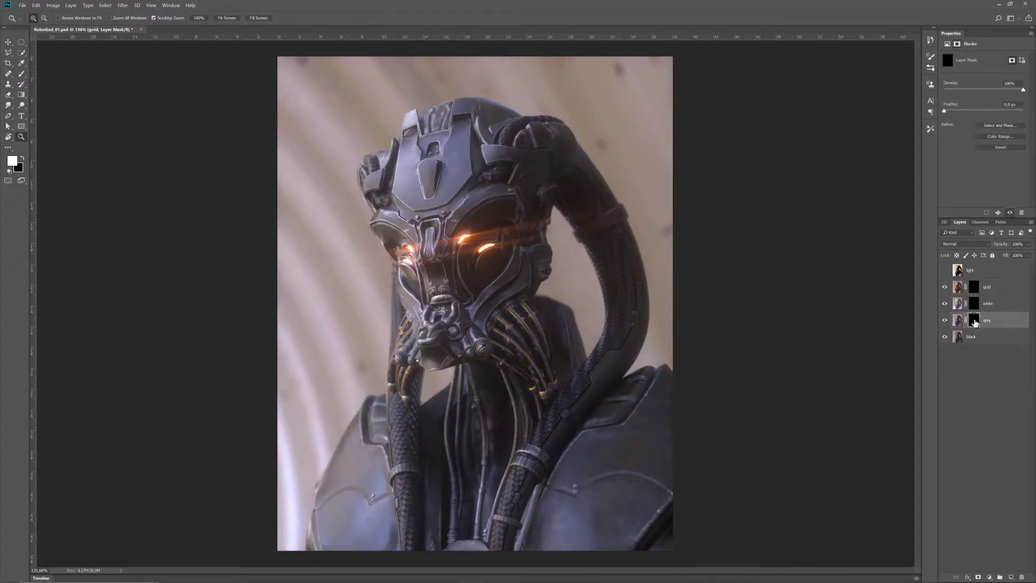
drag(481, 527, 524, 523)
drag(560, 468, 537, 415)
key(b)
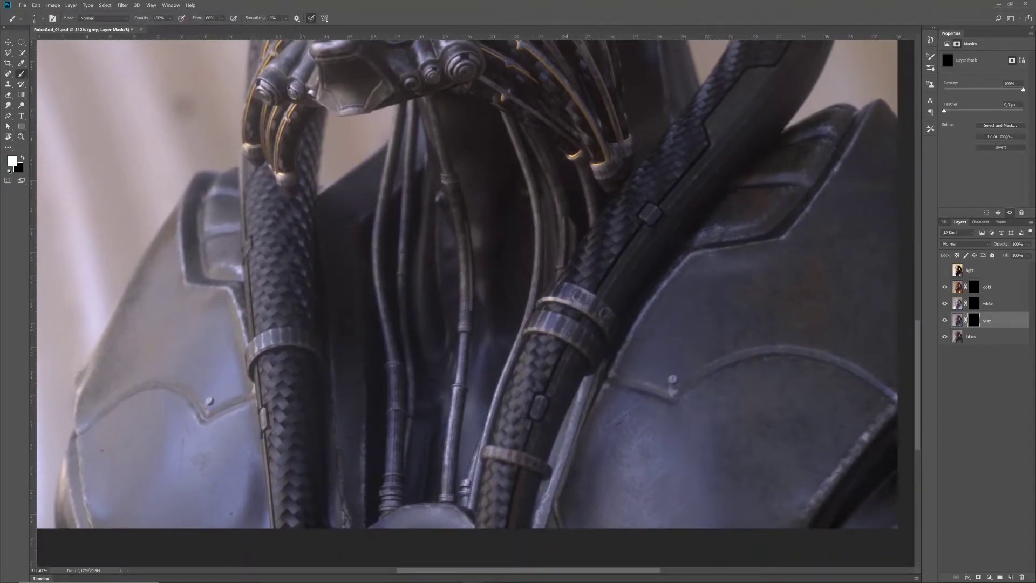
right_click(636, 312)
key(Return)
mouse_move(537, 323)
mouse_down()
mouse_move(546, 316)
mouse_move(596, 358)
mouse_move(587, 371)
mouse_move(596, 357)
mouse_up()
click(182, 18)
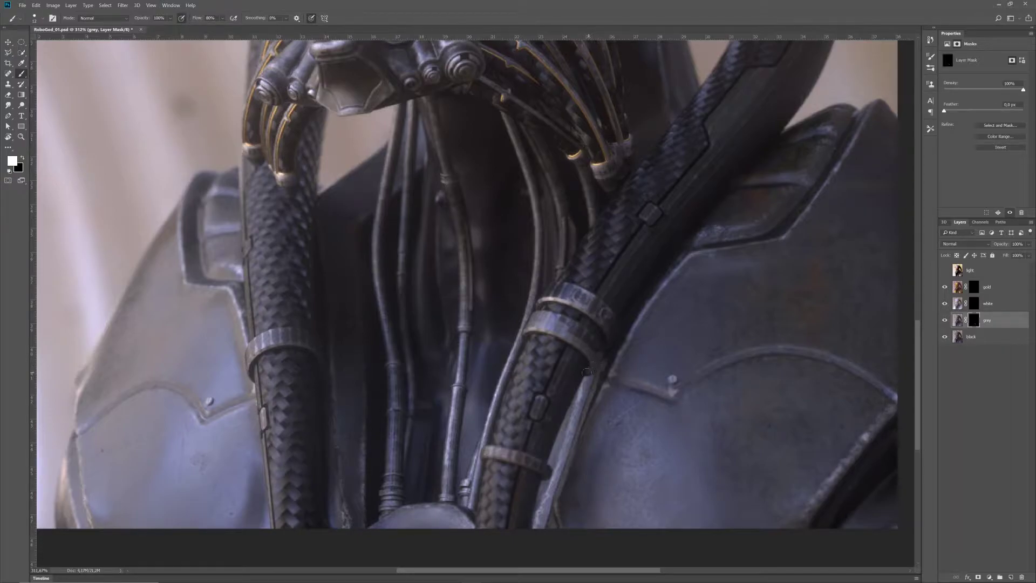
- Paint the grey layer's mask white over the lower band of the right hose's clamp, correcting spill with black
drag(578, 332, 590, 346)
drag(602, 353, 600, 358)
key(x)
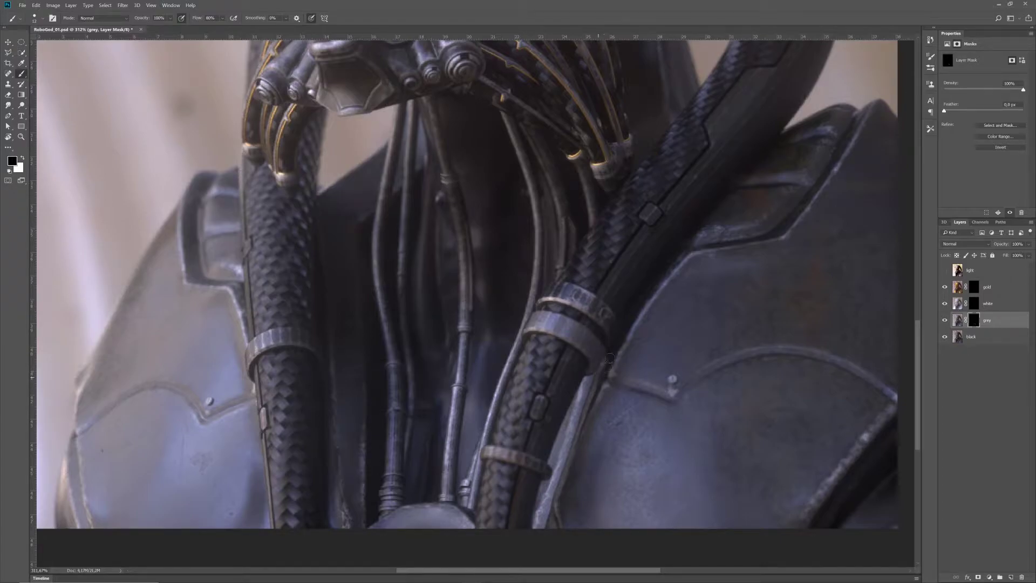
key(x)
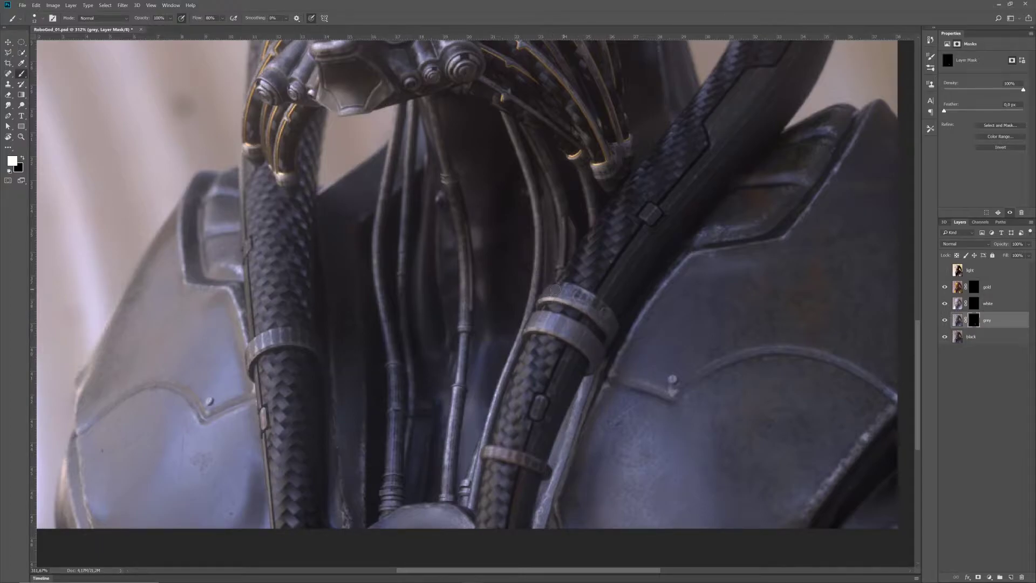
- Reveal the grey layer on the clamp's upper band and on the thin ring lower down the right hose
drag(581, 296, 606, 315)
key(x)
key(x)
drag(485, 453, 548, 470)
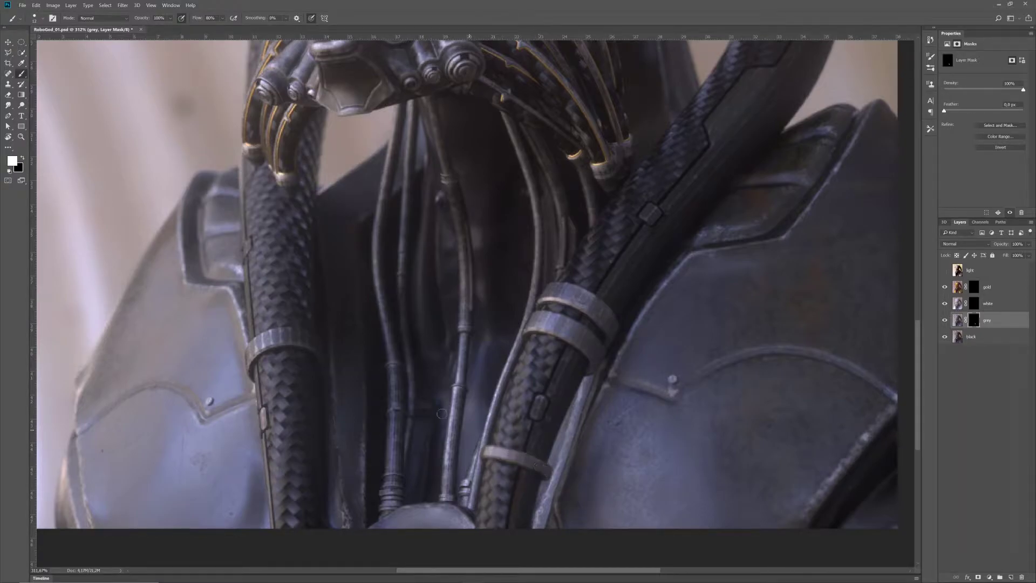
- Reveal the grey layer on the clamp band around the left hose, cleaning its edges with black
mouse_move(266, 348)
mouse_down()
mouse_move(247, 357)
mouse_move(266, 346)
mouse_up()
key(x)
key(x)
mouse_move(267, 341)
mouse_down()
mouse_move(301, 332)
mouse_move(320, 359)
mouse_up()
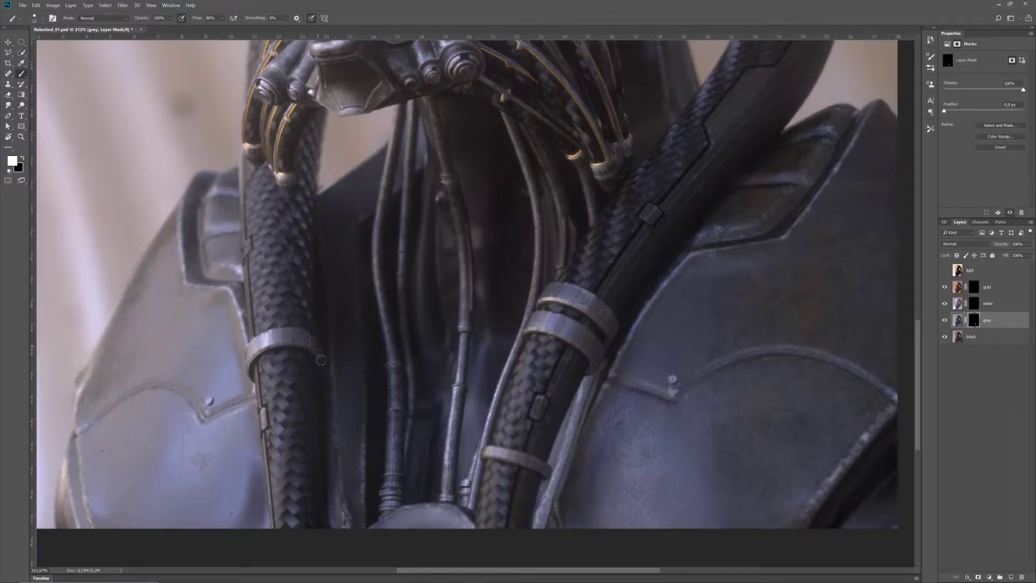
key(x)
key(x)
key(x)
drag(252, 342, 256, 339)
key(x)
- Reveal the grey layer on the clamp around the upper part of the right hose, beside the head
drag(606, 215, 528, 324)
drag(517, 288, 453, 490)
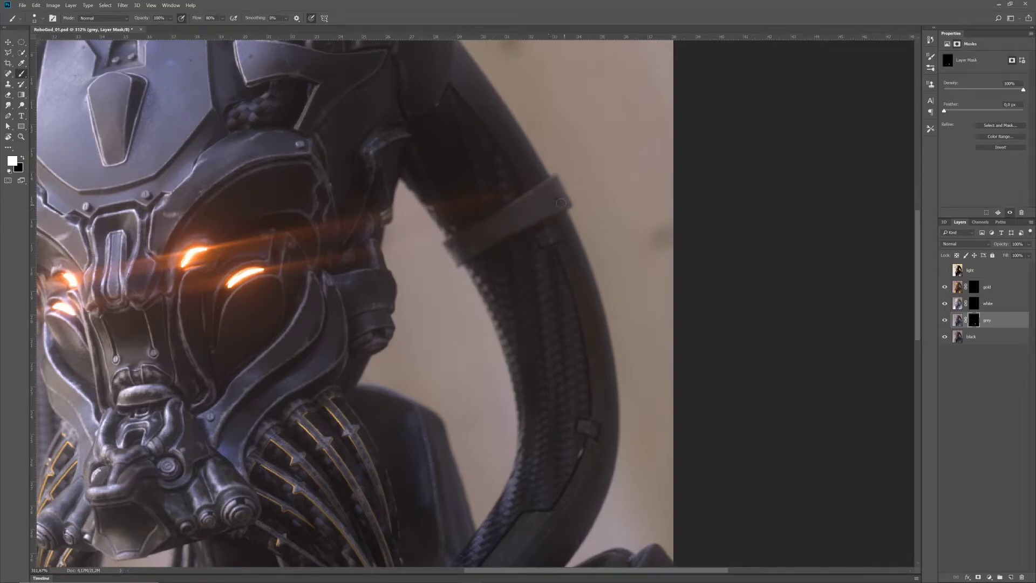
drag(249, 452, 321, 379)
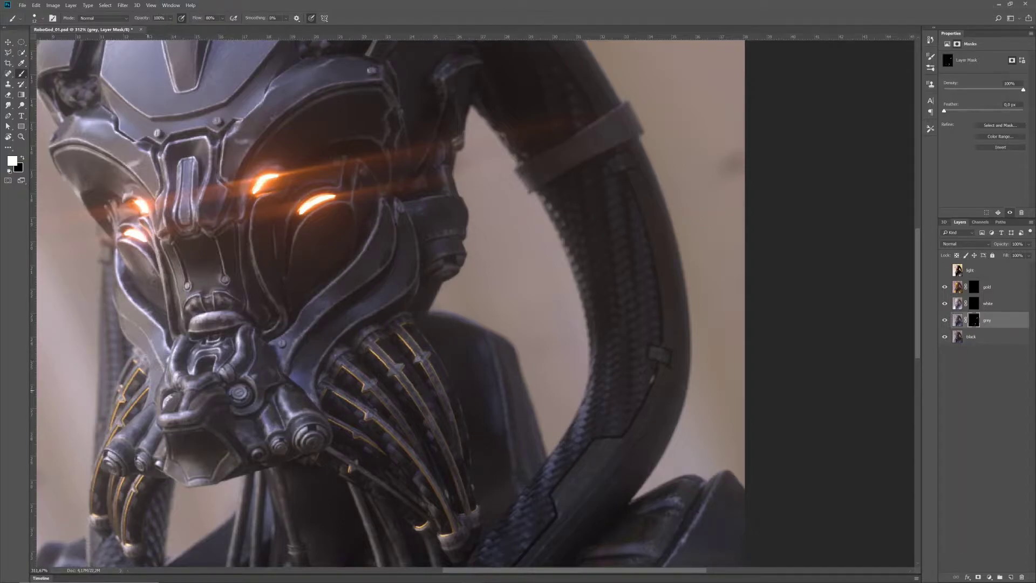
- Inspect the grey clamp details up close and against the whole robot figure
drag(300, 377, 450, 159)
drag(522, 434, 435, 289)
key(ctrl+space)
drag(499, 252, 488, 284)
drag(464, 202, 456, 297)
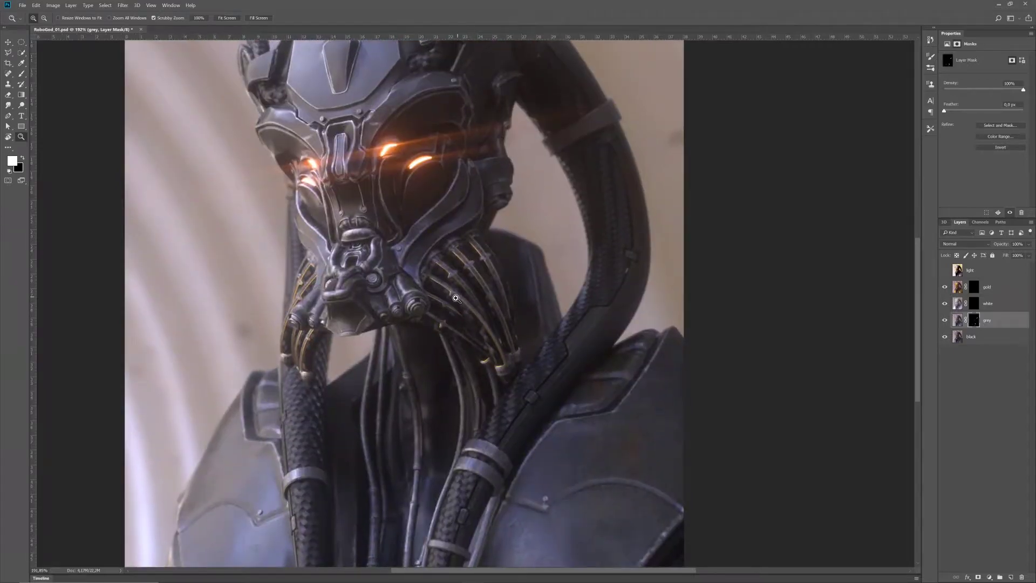
alt+click(456, 297)
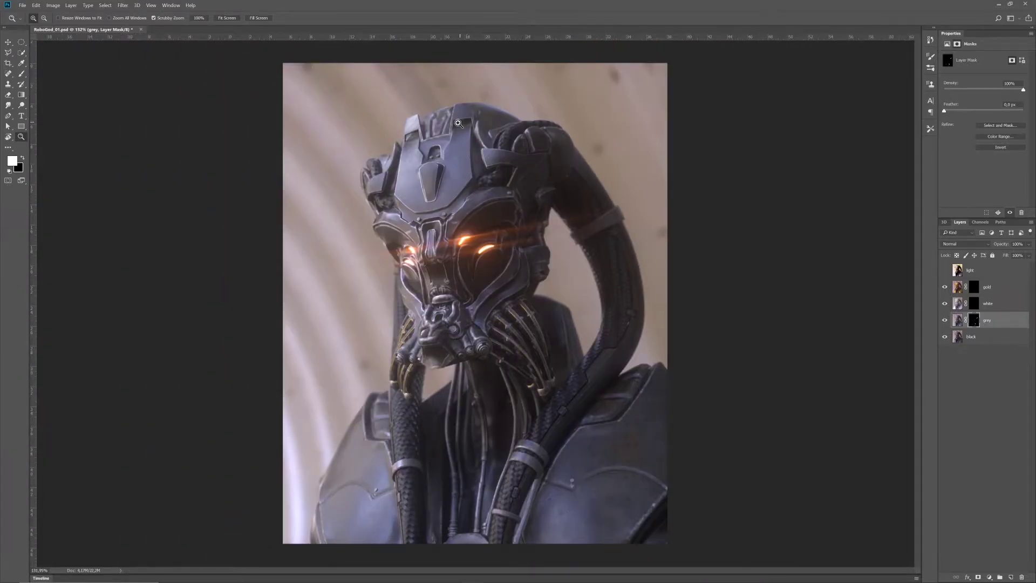
drag(448, 112, 469, 105)
drag(488, 283, 471, 286)
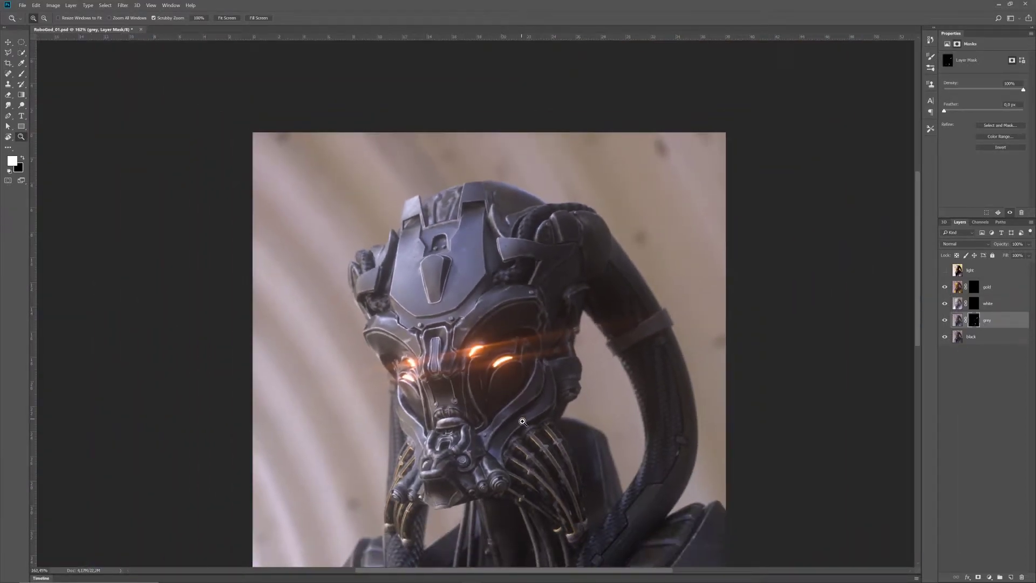
scroll(521, 417, down, 5)
scroll(574, 276, down, 2)
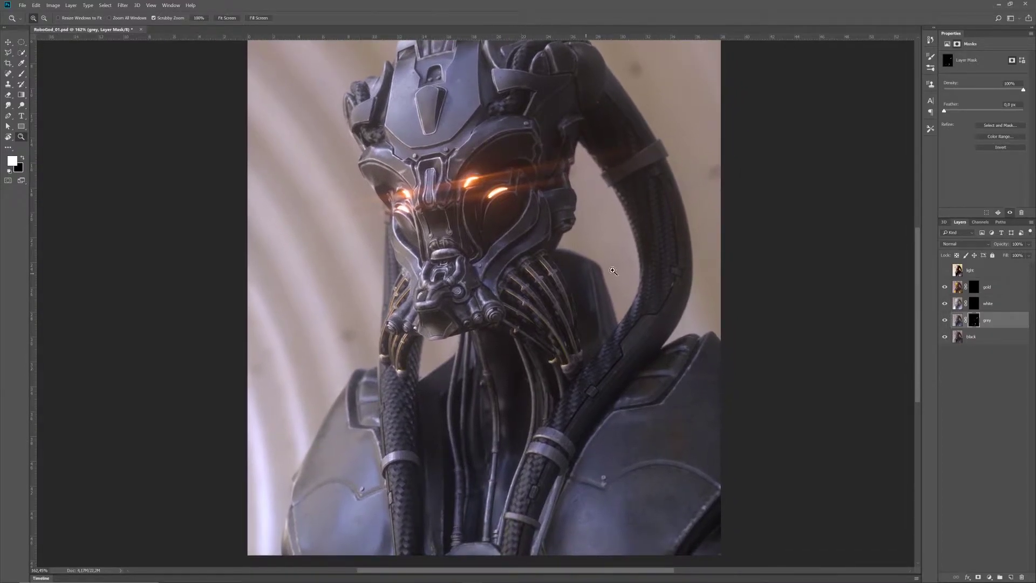
- Start revealing the white layer along the brow plate above the right-hand eye by painting its mask white
click(975, 303)
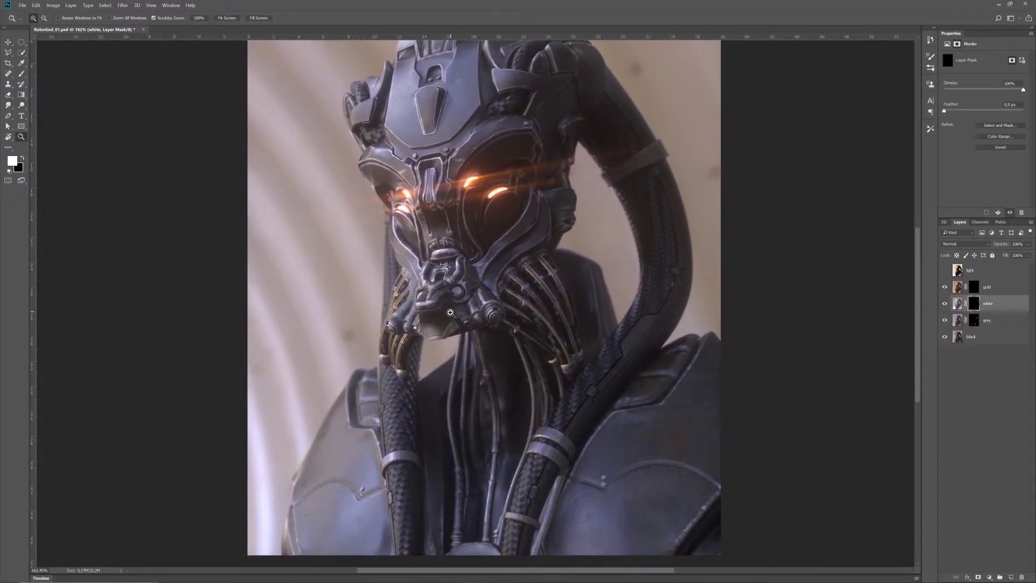
drag(488, 280, 495, 317)
drag(455, 207, 463, 210)
drag(510, 322, 494, 331)
drag(450, 264, 457, 263)
drag(542, 208, 512, 269)
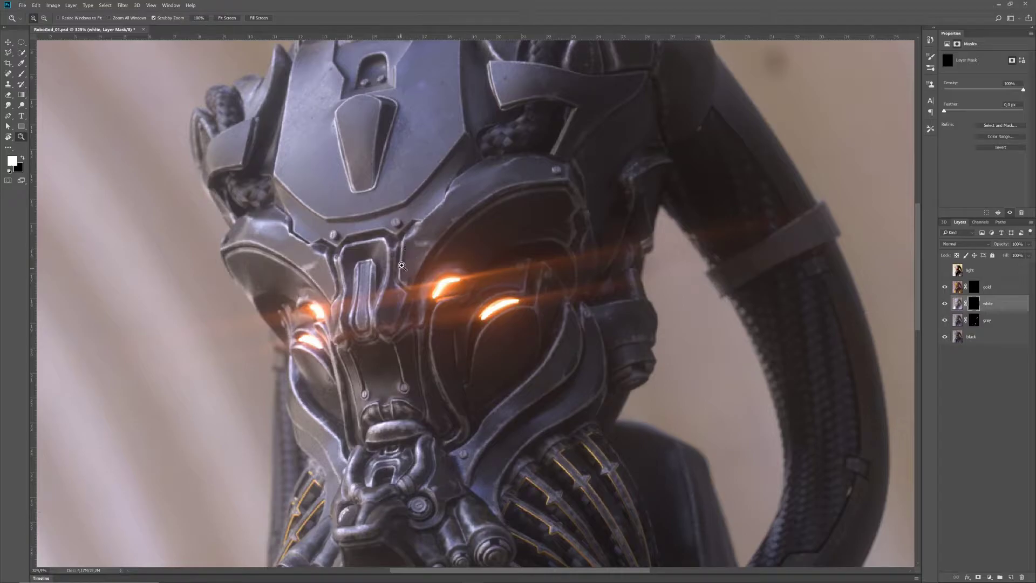
key(b)
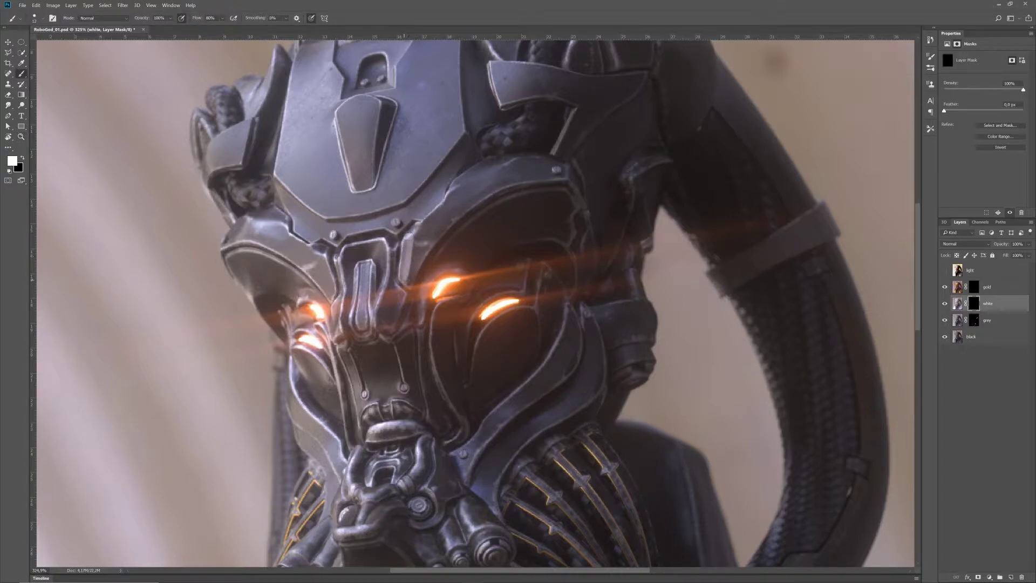
mouse_move(415, 229)
mouse_down()
mouse_move(454, 200)
mouse_move(431, 219)
mouse_up()
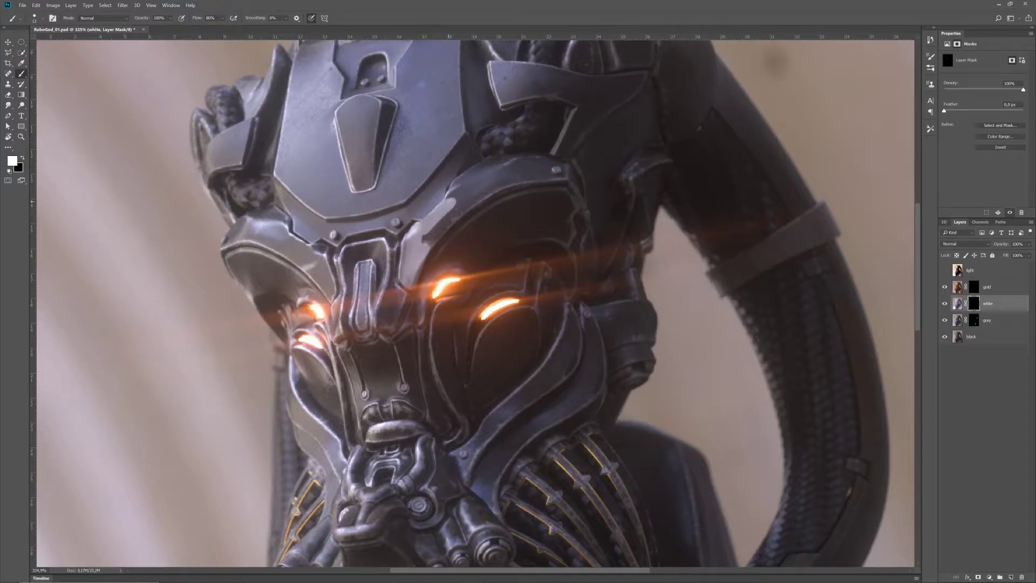
mouse_move(453, 204)
mouse_down()
mouse_move(452, 194)
mouse_move(420, 231)
mouse_move(404, 278)
mouse_move(433, 235)
mouse_move(422, 255)
mouse_move(477, 202)
mouse_up()
mouse_move(420, 249)
mouse_down()
mouse_move(461, 197)
mouse_move(454, 184)
mouse_move(497, 158)
mouse_move(534, 174)
mouse_move(530, 159)
mouse_move(552, 159)
mouse_move(582, 222)
mouse_up()
- Fill in the rest of the right-hand brow plate on the white layer's mask and clean its edges with black
key(x)
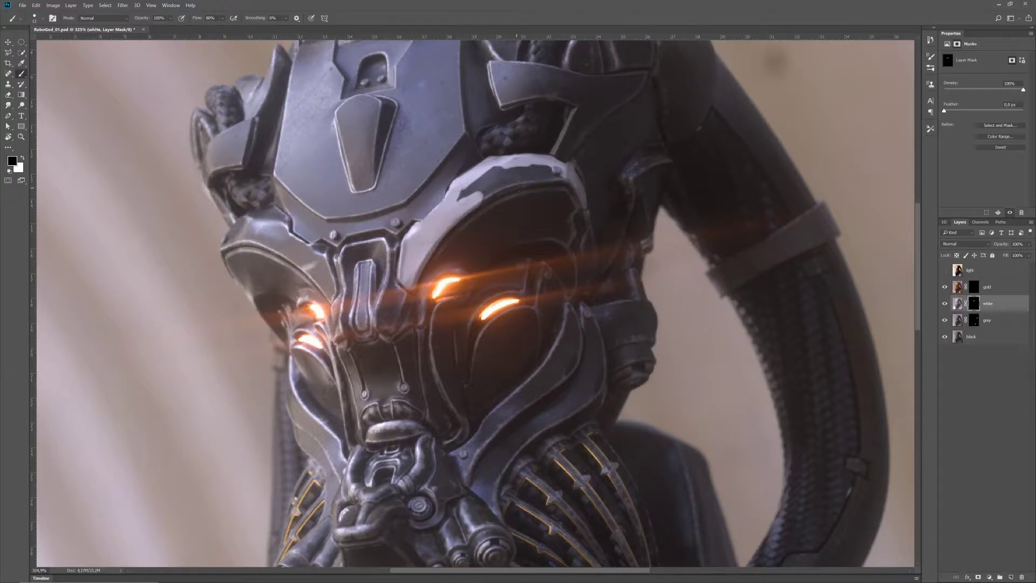
key(x)
mouse_move(556, 176)
mouse_down()
mouse_move(504, 180)
mouse_move(475, 202)
mouse_move(463, 187)
mouse_move(490, 182)
mouse_move(499, 167)
mouse_move(553, 167)
mouse_move(538, 168)
mouse_move(588, 190)
mouse_up()
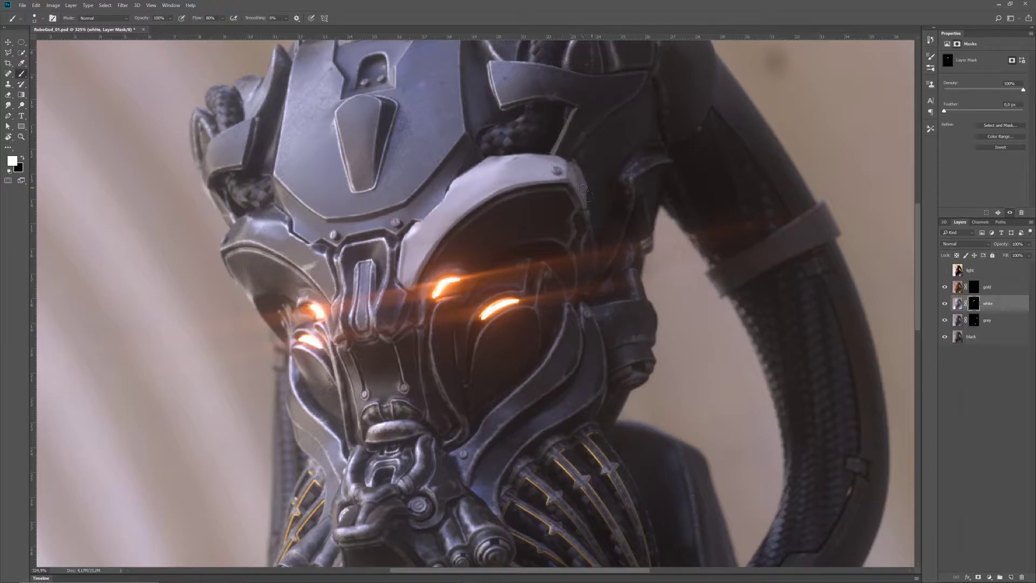
key(x)
key(x)
key(x)
key(x)
key(x)
- Reveal the white layer on the left-hand brow plate down to the nose, refining its outer corner and edges
mouse_move(226, 248)
mouse_down()
mouse_move(249, 220)
mouse_move(230, 242)
mouse_move(271, 243)
mouse_move(306, 262)
mouse_move(326, 286)
mouse_up()
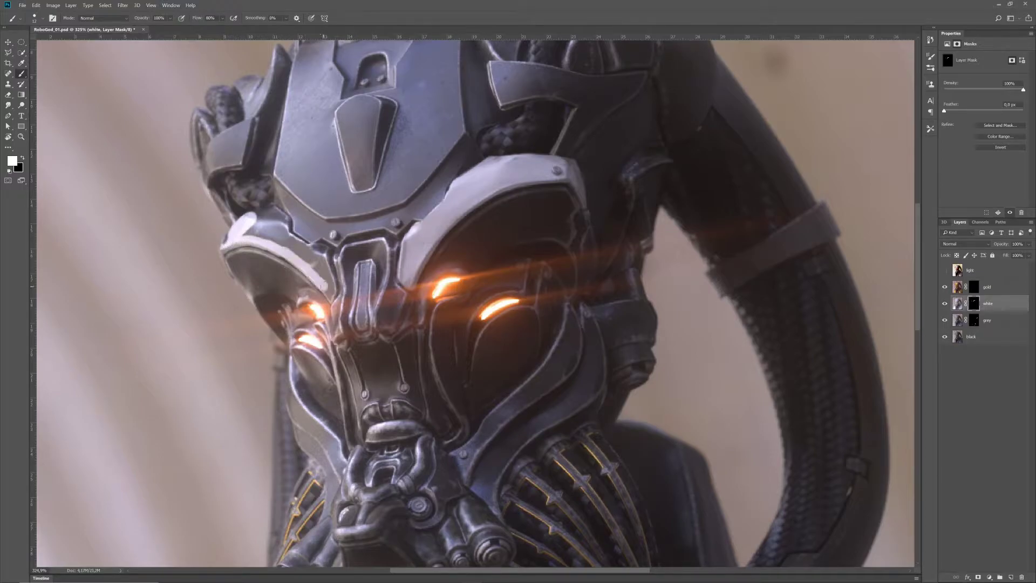
mouse_move(281, 250)
mouse_down()
mouse_move(266, 248)
mouse_move(323, 281)
mouse_move(332, 301)
mouse_move(322, 244)
mouse_move(302, 249)
mouse_move(283, 224)
mouse_move(278, 238)
mouse_move(269, 208)
mouse_move(281, 220)
mouse_move(254, 217)
mouse_move(260, 232)
mouse_move(273, 225)
mouse_move(313, 262)
mouse_move(326, 298)
mouse_move(339, 304)
mouse_move(346, 294)
mouse_up()
key(x)
key(x)
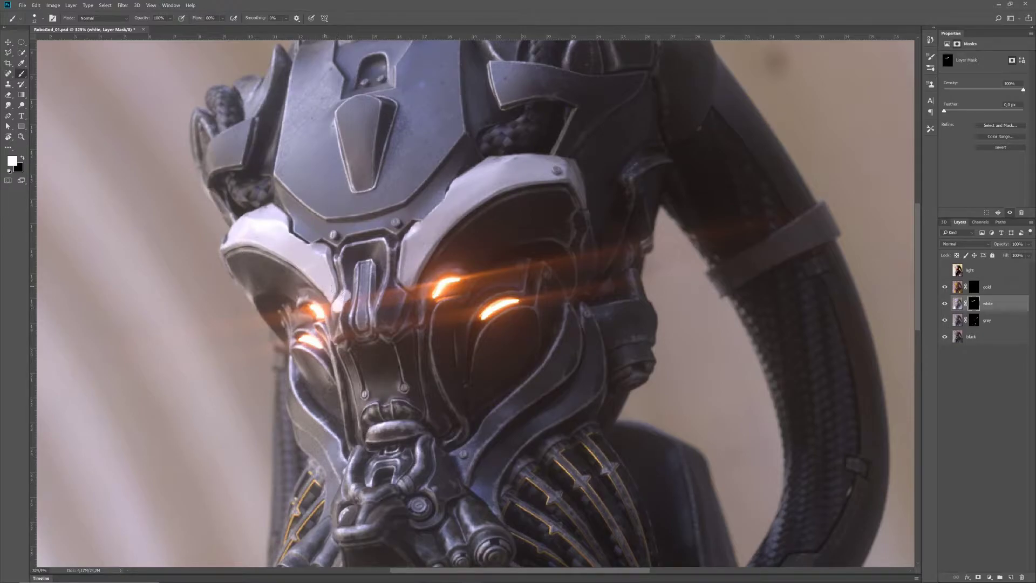
key(x)
click(230, 240)
key(x)
drag(231, 240, 288, 217)
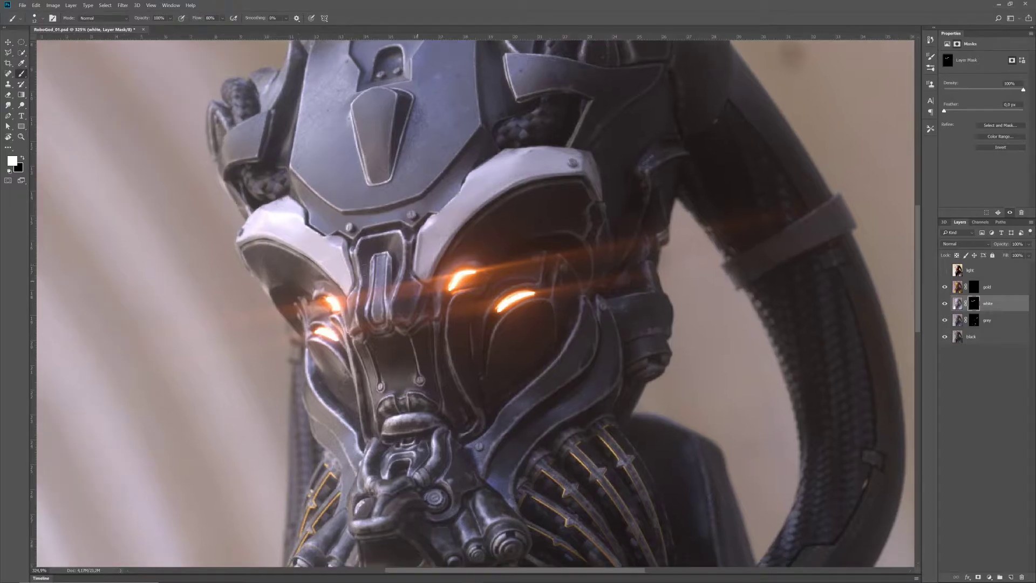
- Reveal the white layer on the curved strip running from the right-hand eye down beside the nose, refining its edges
drag(437, 216, 477, 341)
scroll(441, 242, down, 3)
mouse_move(456, 274)
mouse_down()
mouse_move(452, 326)
mouse_move(476, 371)
mouse_move(456, 392)
mouse_move(468, 392)
mouse_move(482, 376)
mouse_move(462, 314)
mouse_up()
key(x)
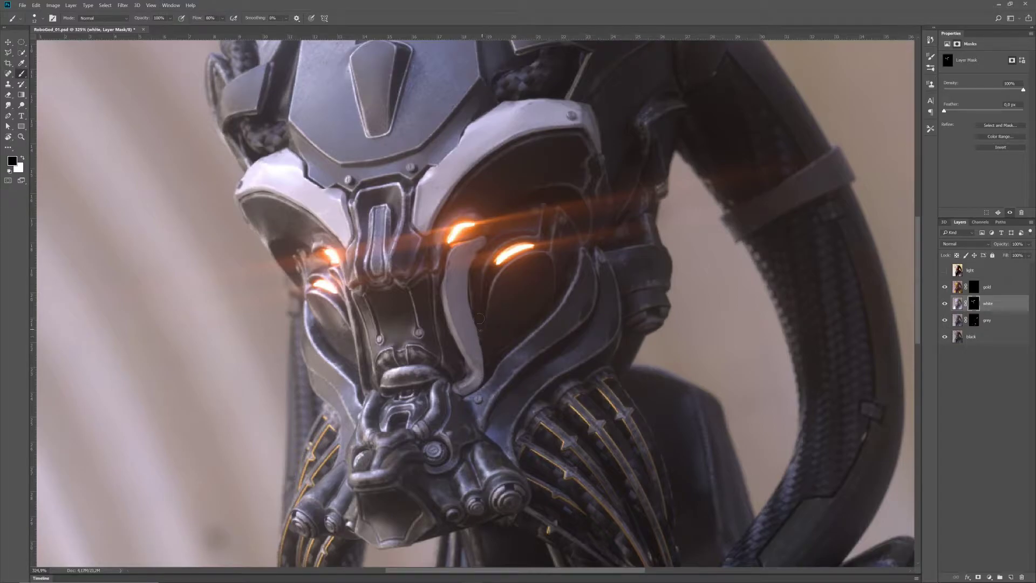
key(x)
key(x)
key(x)
drag(445, 264, 445, 278)
- Reveal the white layer on the narrow strip running from the left-hand eye down beside the nose
key(x)
key(x)
mouse_move(330, 271)
mouse_down()
mouse_move(366, 392)
mouse_move(330, 272)
mouse_move(334, 288)
mouse_up()
key(x)
key(x)
key(x)
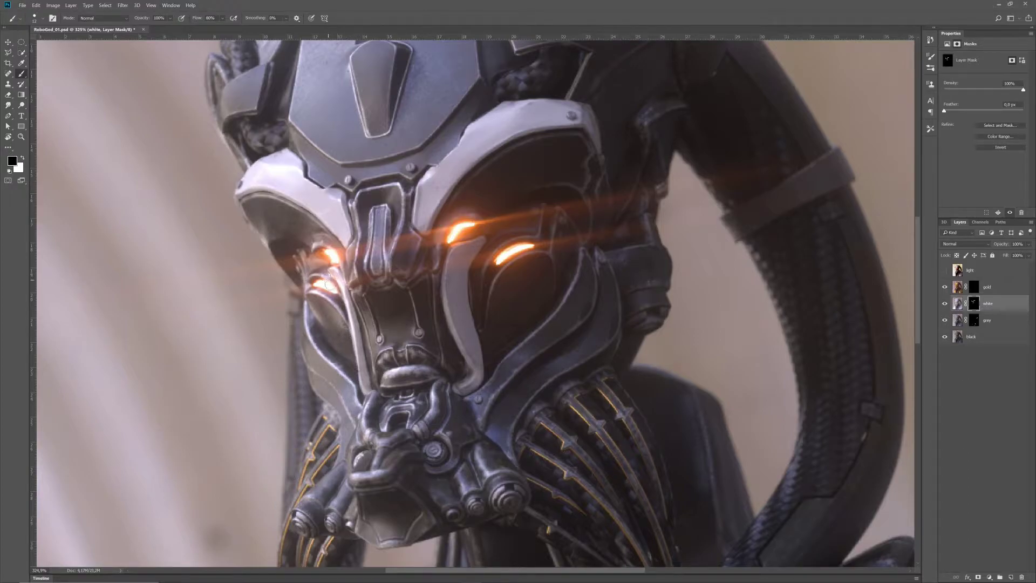
- Clean the strip beside the left-hand side of the nose and reveal the white layer on the curved plate right of the mouth
mouse_move(345, 357)
mouse_down()
mouse_move(348, 346)
mouse_move(352, 369)
mouse_up()
key(x)
mouse_move(452, 387)
mouse_down()
mouse_move(451, 459)
mouse_move(430, 468)
mouse_move(453, 468)
mouse_move(471, 429)
mouse_move(462, 402)
mouse_move(456, 429)
mouse_move(479, 436)
mouse_up()
key(x)
key(x)
key(x)
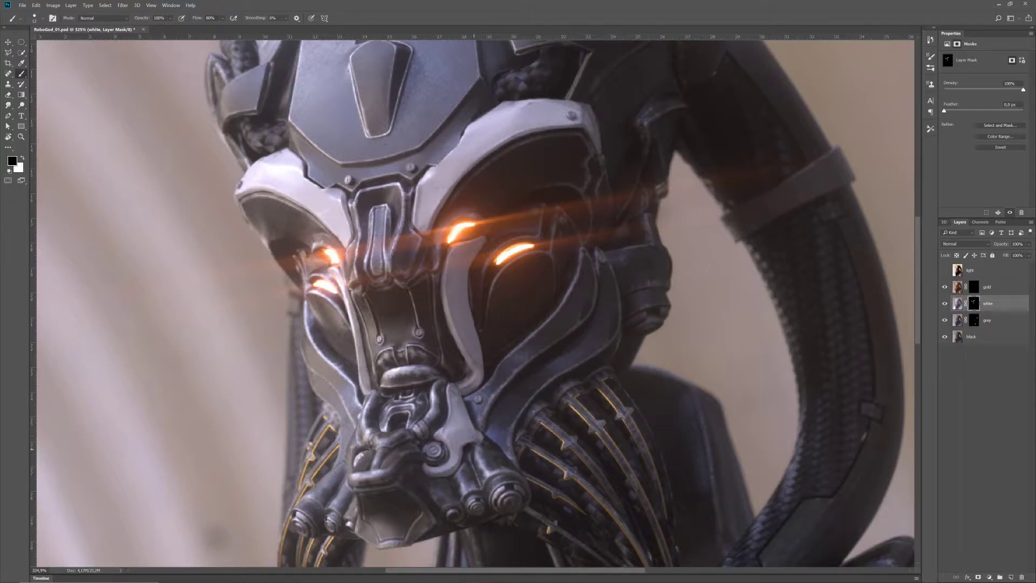
- Reveal the white layer on the small plate left of the mouth, alternating white and black to refine its edges
key(x)
key(x)
key(x)
mouse_move(359, 448)
mouse_down()
mouse_move(357, 429)
mouse_move(351, 453)
mouse_up()
key(x)
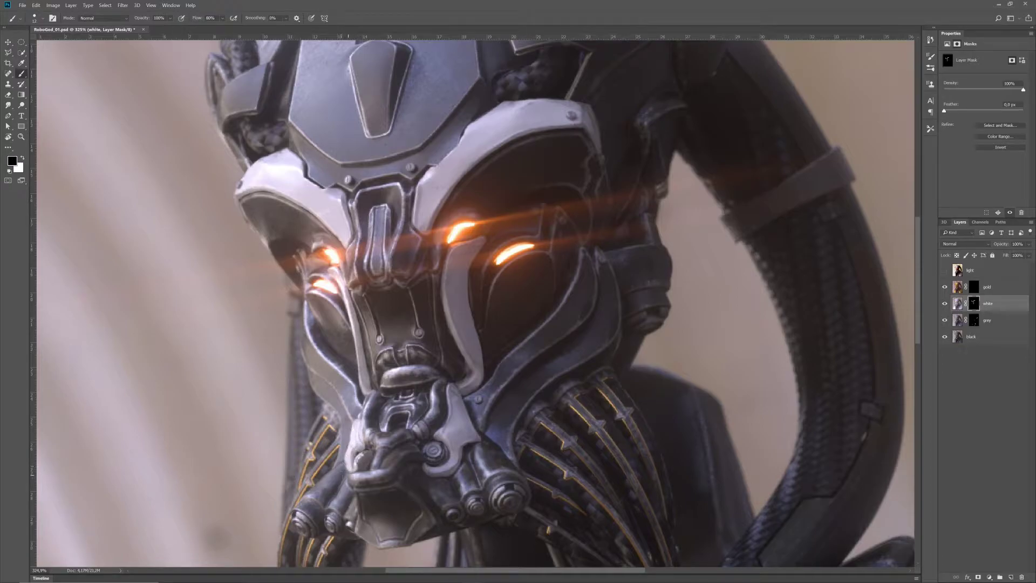
key(x)
mouse_move(347, 448)
mouse_down()
mouse_move(358, 415)
mouse_move(353, 429)
mouse_up()
key(x)
key(x)
key(x)
key(x)
key(x)
- Reveal the white layer on the chin plate and refine its edges with a 6 px hard round brush
mouse_move(404, 482)
mouse_down()
mouse_move(434, 412)
mouse_move(396, 438)
mouse_move(411, 464)
mouse_move(432, 464)
mouse_move(445, 442)
mouse_move(401, 426)
mouse_move(416, 456)
mouse_move(432, 444)
mouse_up()
key(x)
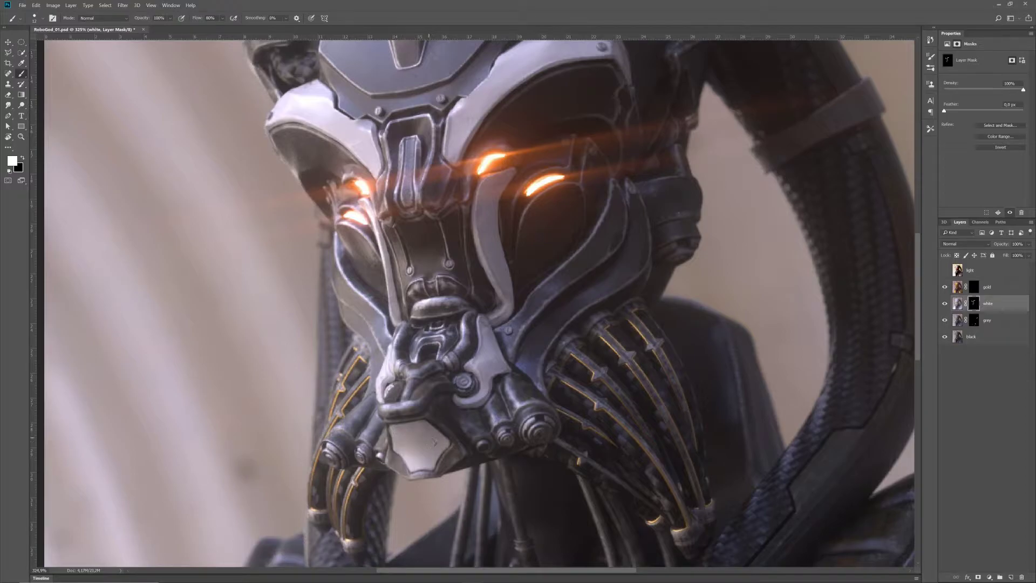
right_click(431, 444)
drag(458, 324, 457, 323)
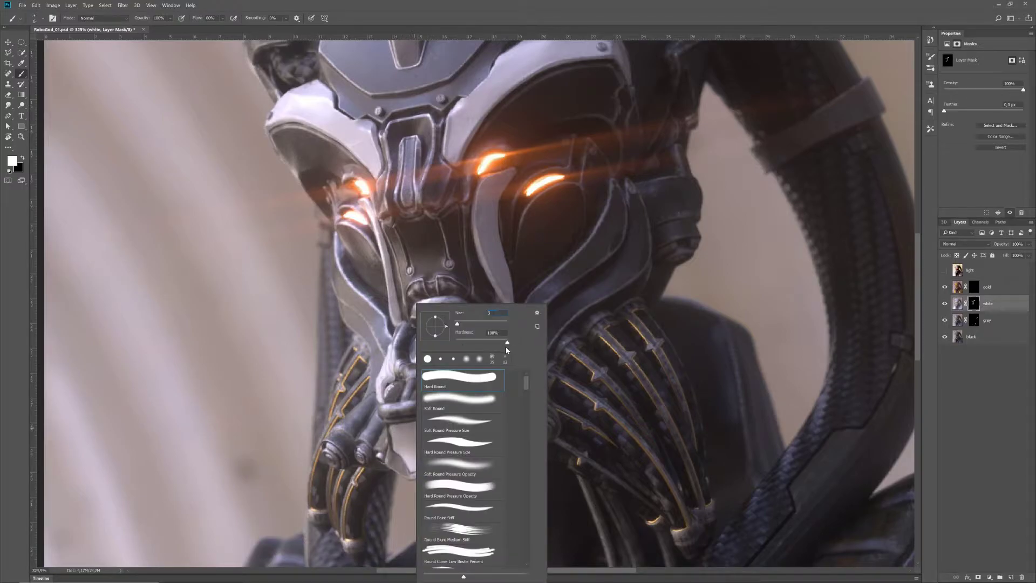
click(403, 425)
key(x)
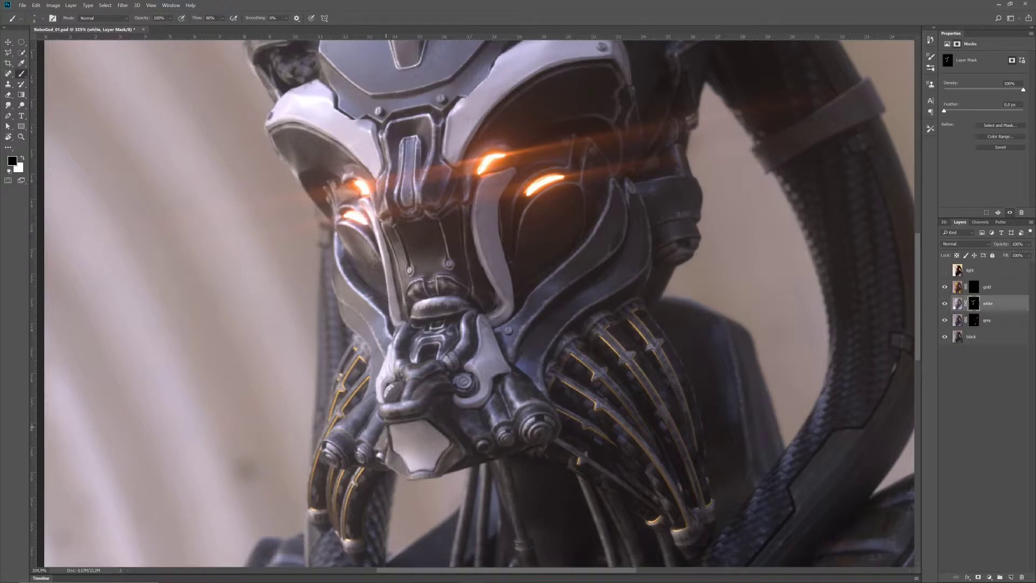
key(x)
key(x)
key(x)
drag(426, 423, 430, 428)
key(x)
key(x)
key(x)
- Reveal the white layer on the rounded block beside the braided cable at the upper right of the head, using a larger brush
scroll(521, 300, up, 5)
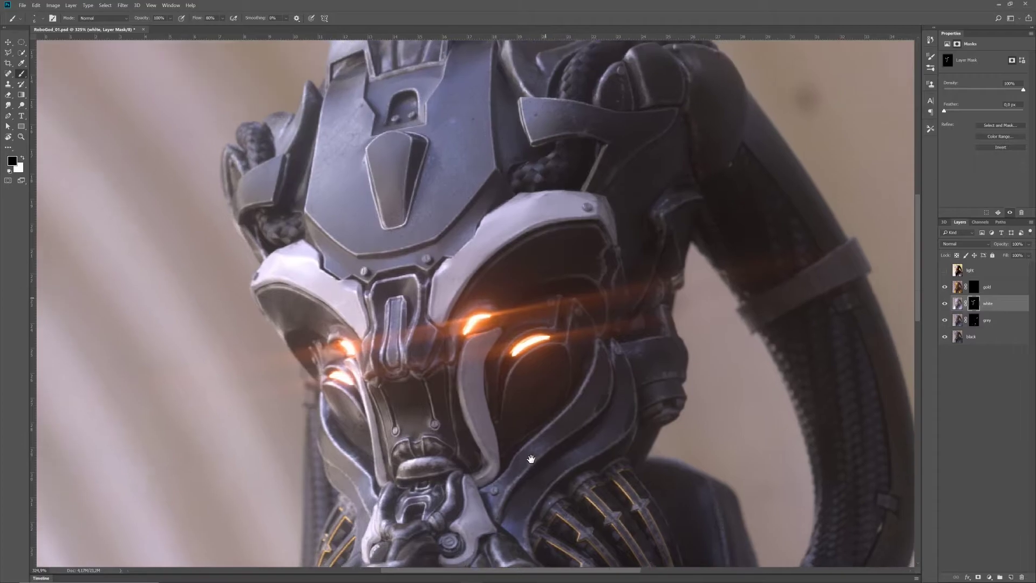
key(x)
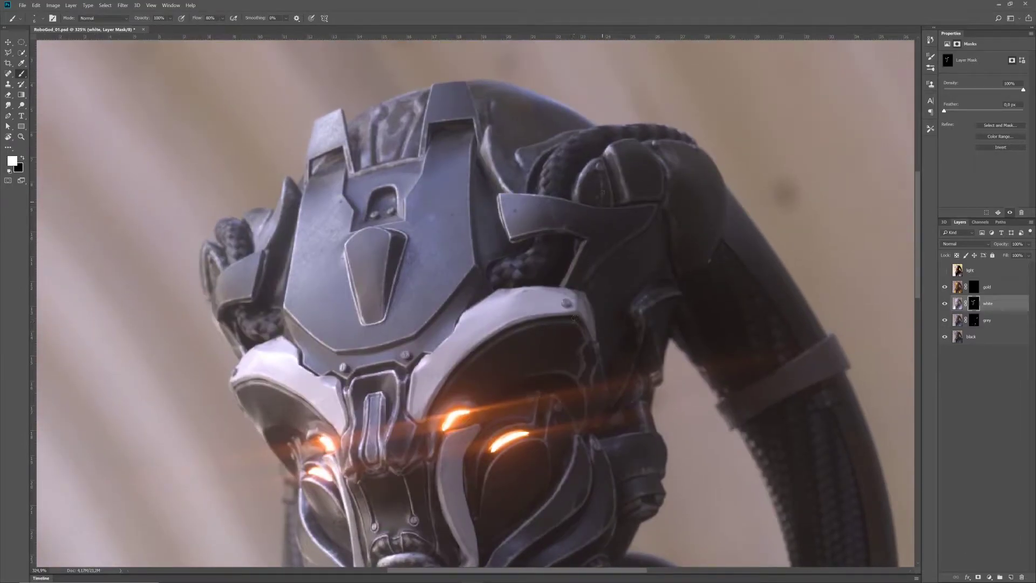
right_click(615, 167)
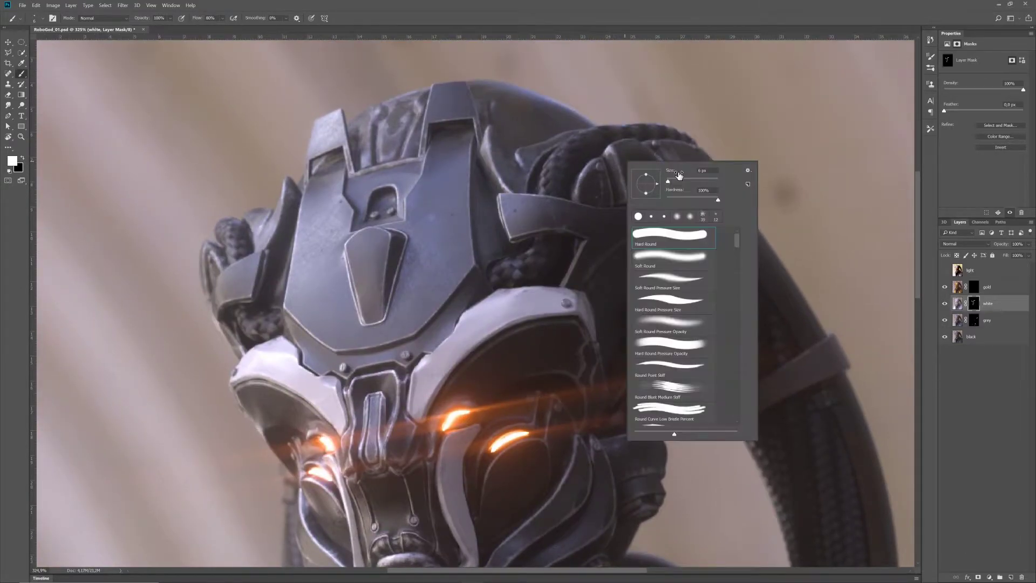
double_click(660, 232)
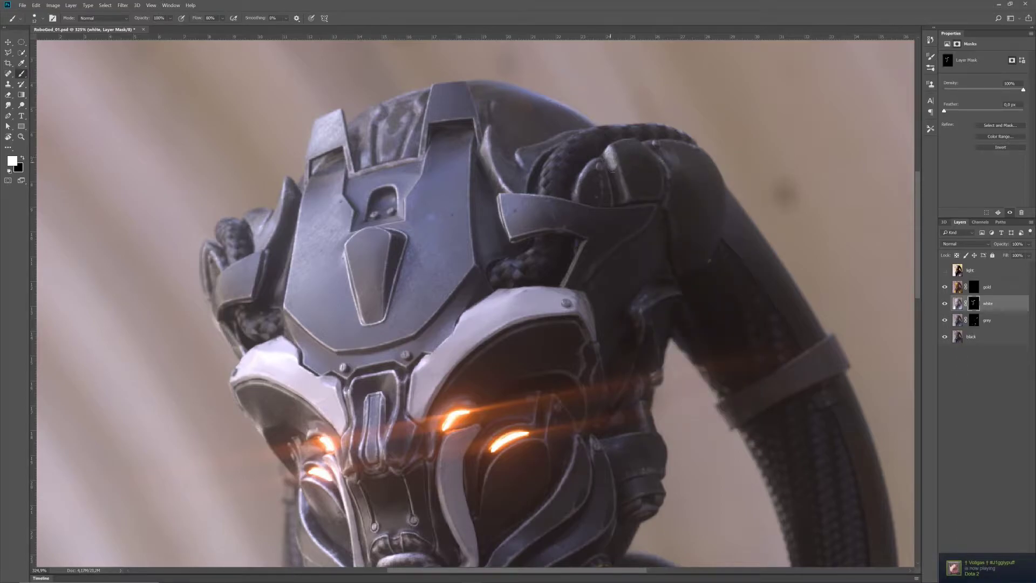
mouse_move(618, 204)
mouse_down()
mouse_move(652, 199)
mouse_move(657, 171)
mouse_move(637, 144)
mouse_move(615, 146)
mouse_move(618, 173)
mouse_move(625, 178)
mouse_move(633, 162)
mouse_move(629, 178)
mouse_move(651, 180)
mouse_up()
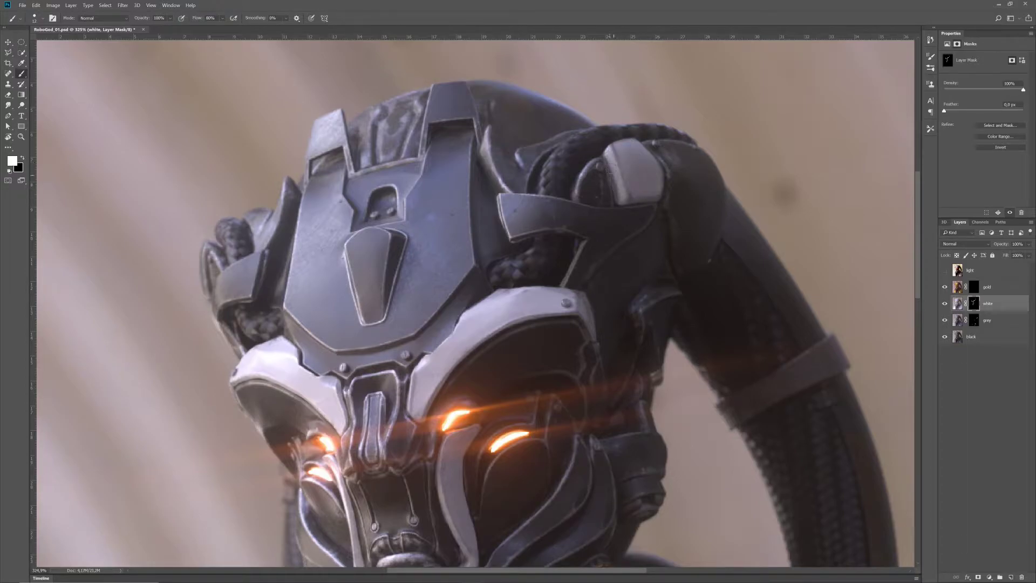
mouse_move(615, 192)
mouse_down()
mouse_move(619, 204)
mouse_move(645, 205)
mouse_move(638, 211)
mouse_up()
key(x)
key(x)
- Reveal the white layer on the curved outer strip at the far left of the head and clean its edges with black
mouse_move(214, 243)
mouse_down()
mouse_move(204, 275)
mouse_move(210, 319)
mouse_move(216, 291)
mouse_move(213, 310)
mouse_move(212, 301)
mouse_up()
key(x)
key(x)
key(x)
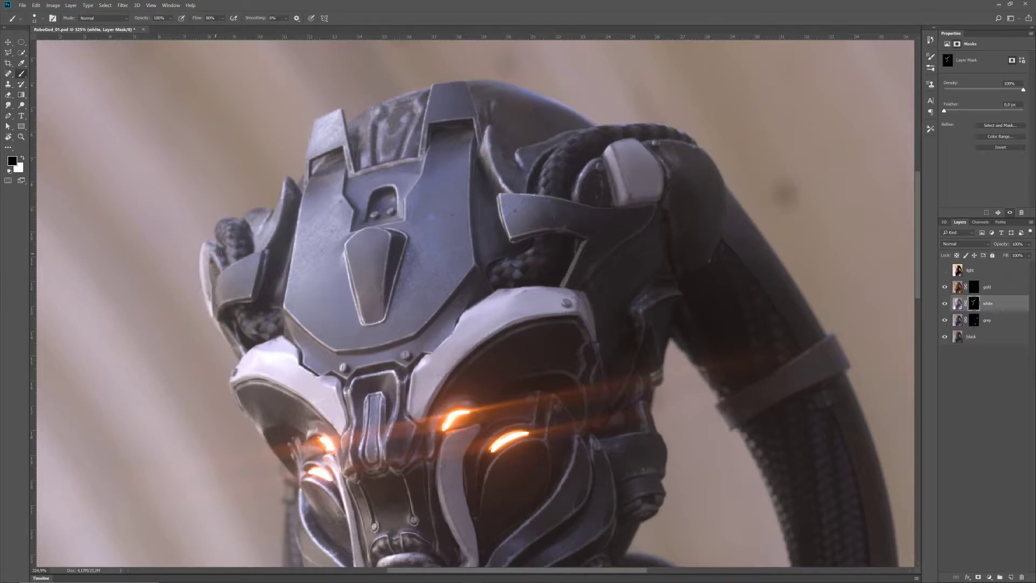
drag(215, 257, 210, 242)
key(x)
key(x)
key(x)
key(x)
- Reveal the white layer along the outer edge of the left-hand crest plate, undoing the excess stroke and erasing the spill at its lower end
drag(434, 267, 404, 281)
drag(432, 350, 457, 308)
drag(460, 271, 471, 266)
drag(414, 141, 429, 155)
key(b)
key(x)
mouse_move(348, 109)
mouse_down()
mouse_move(330, 138)
mouse_move(354, 127)
mouse_move(352, 109)
mouse_move(332, 133)
mouse_move(336, 113)
mouse_move(352, 104)
mouse_move(357, 124)
mouse_move(388, 145)
mouse_move(426, 134)
mouse_up()
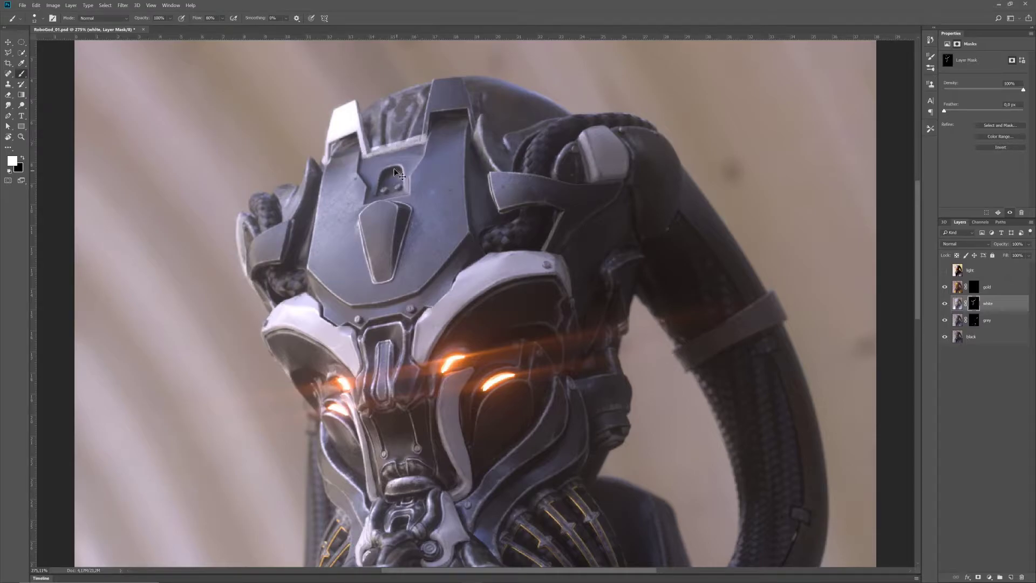
key(ctrl+z)
key(z)
drag(353, 140, 413, 140)
drag(345, 114, 444, 192)
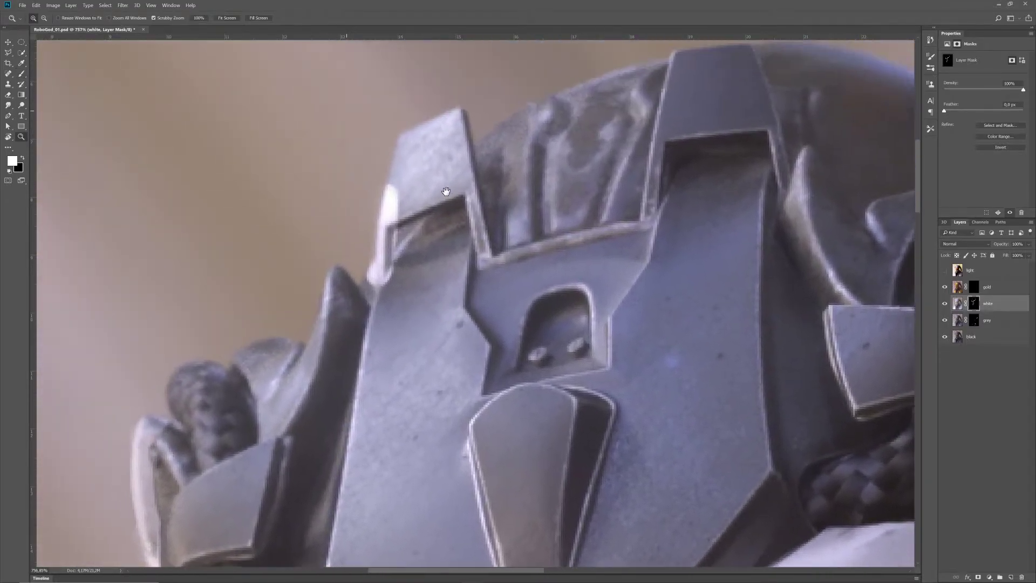
key(e)
key(x)
mouse_move(349, 289)
mouse_down()
mouse_move(355, 262)
mouse_move(403, 252)
mouse_up()
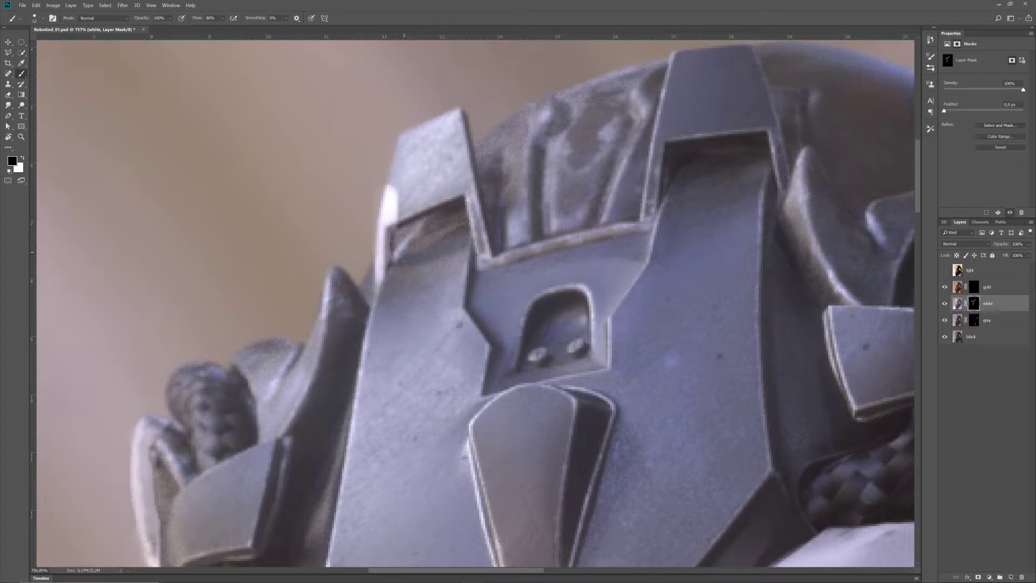
- Outline the left-hand crest plate in white on the mask with a smaller brush, including both narrow legs
right_click(399, 205)
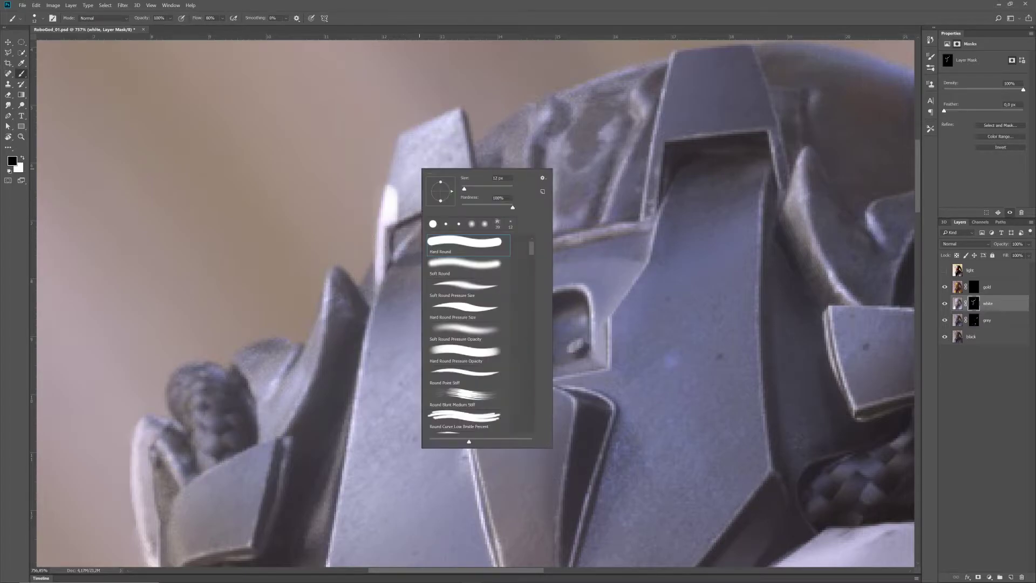
double_click(480, 250)
key(x)
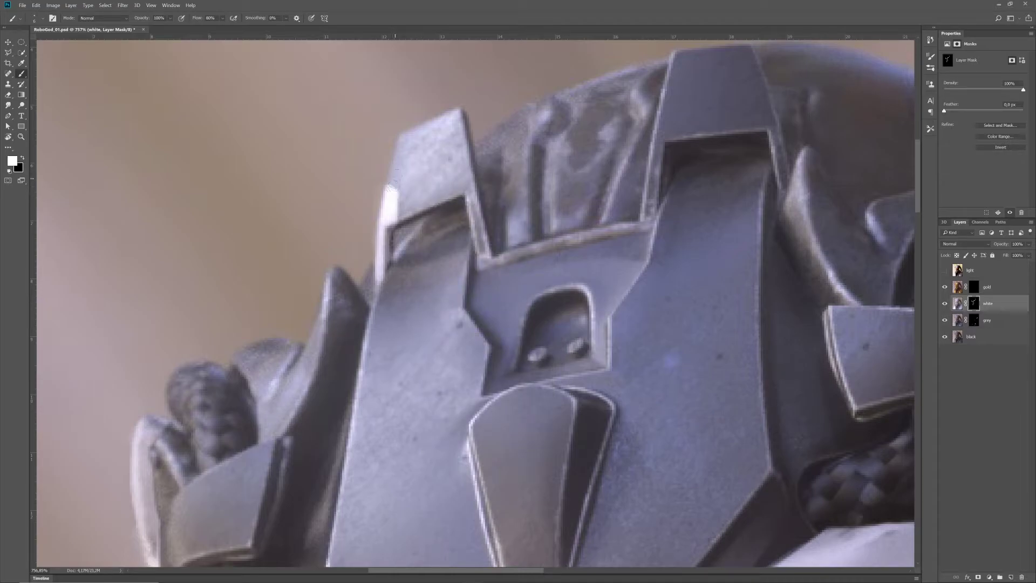
drag(390, 193, 405, 135)
drag(457, 112, 482, 249)
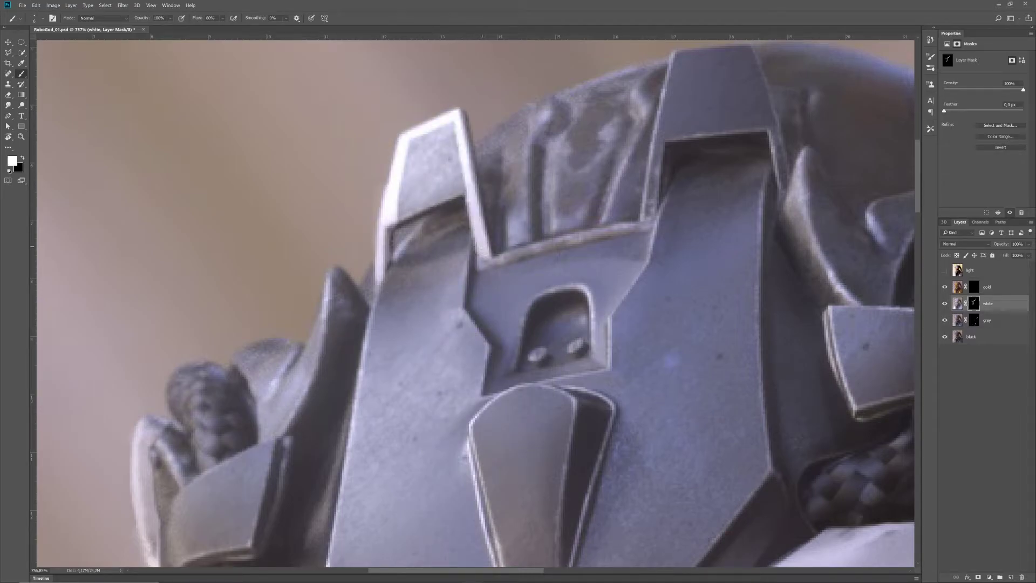
mouse_move(457, 127)
mouse_down()
mouse_move(461, 190)
mouse_move(388, 222)
mouse_move(388, 273)
mouse_up()
- Clean the recess under the left-hand crest plate with black and fill the plate's interior with white on the mask
key(x)
mouse_move(400, 236)
mouse_down()
mouse_move(406, 208)
mouse_move(395, 264)
mouse_up()
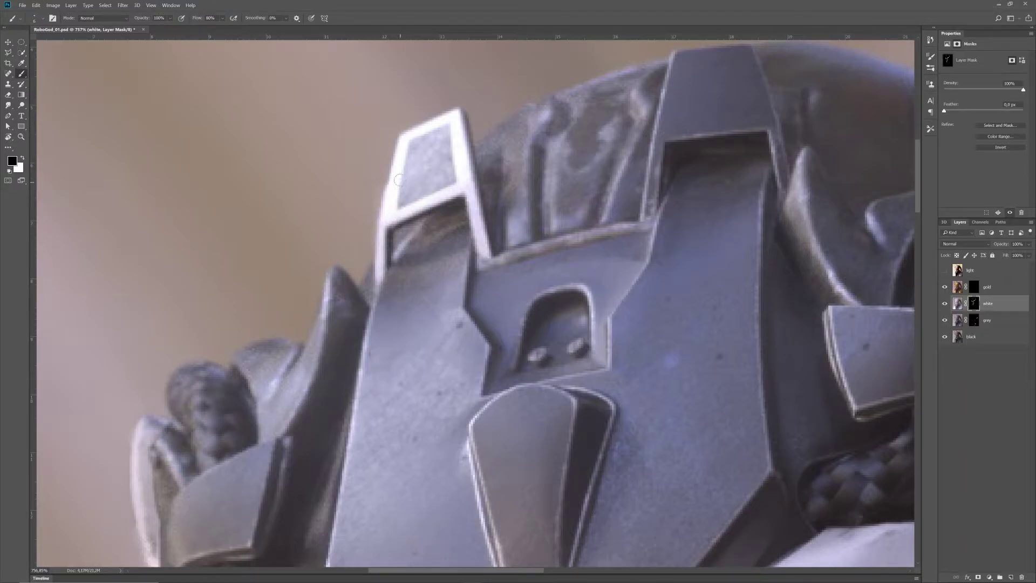
key(x)
drag(397, 207, 408, 147)
mouse_move(407, 147)
mouse_down()
mouse_move(401, 201)
mouse_move(435, 191)
mouse_move(457, 163)
mouse_move(447, 126)
mouse_move(415, 143)
mouse_move(413, 188)
mouse_move(425, 192)
mouse_move(445, 140)
mouse_up()
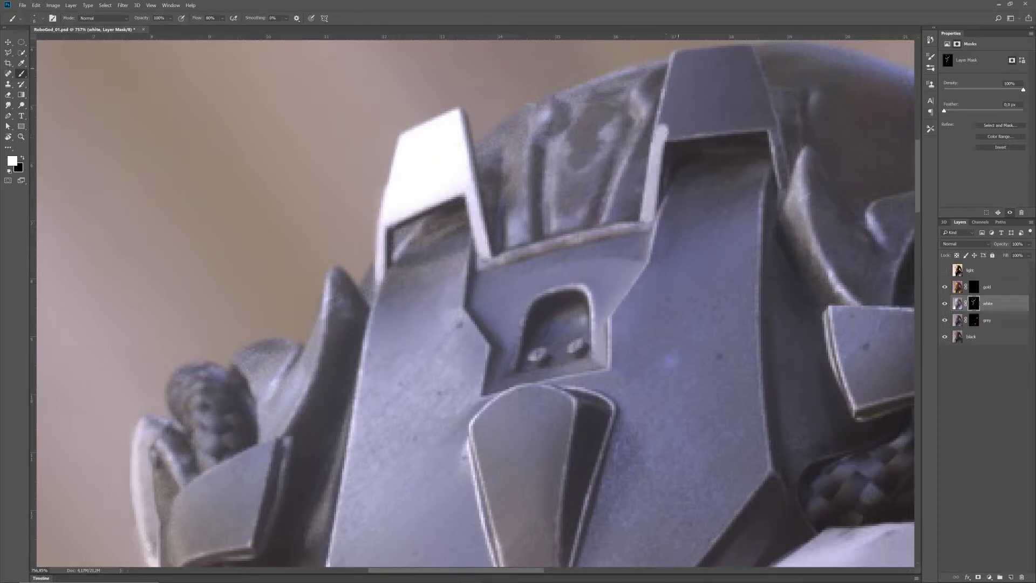
- Outline the right-hand crest plate and its two narrow legs on the white layer's mask with straight brush strokes
mouse_move(703, 86)
mouse_down()
mouse_move(594, 148)
mouse_move(610, 141)
mouse_up()
click(581, 185)
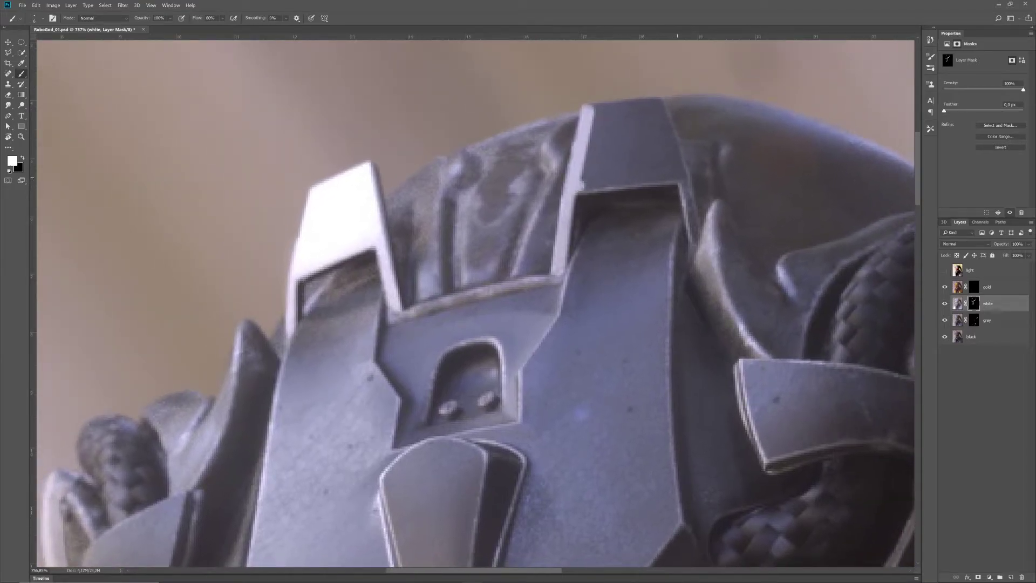
shift+click(682, 178)
drag(681, 178, 702, 265)
key(x)
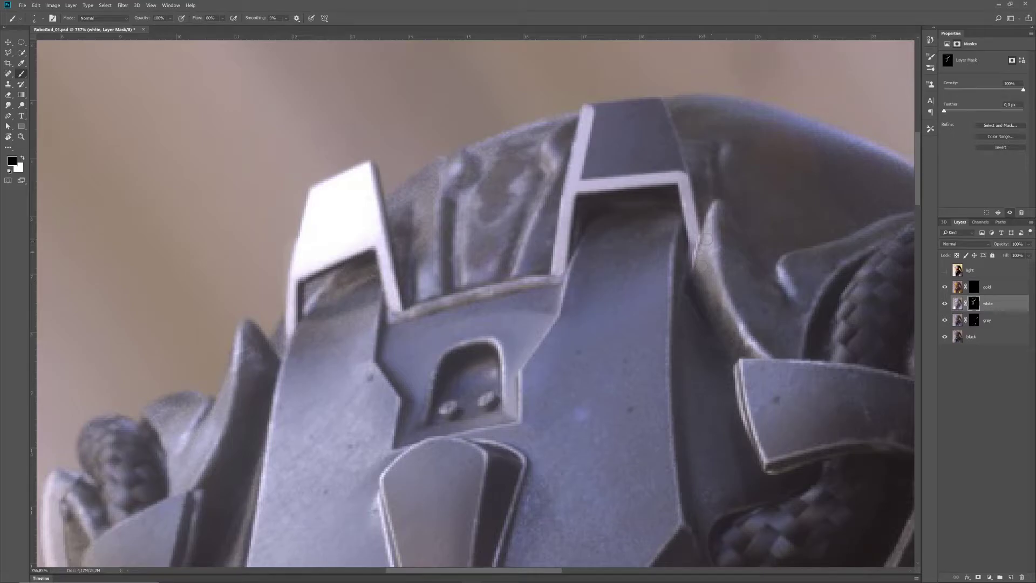
key(x)
click(656, 104)
shift+click(671, 140)
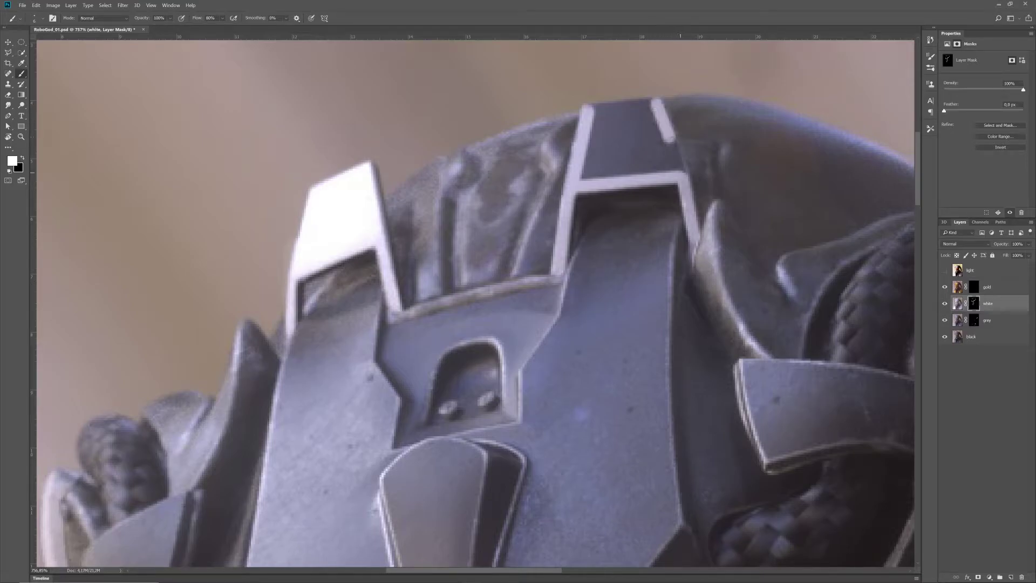
shift+click(681, 174)
click(654, 104)
shift+click(591, 109)
- Fill the interior of the right-hand crest plate with white on the mask
click(598, 117)
shift+click(583, 177)
shift+click(671, 173)
shift+click(651, 115)
shift+click(608, 118)
shift+click(594, 167)
shift+click(658, 163)
shift+click(641, 124)
mouse_move(602, 146)
mouse_down()
mouse_move(630, 124)
mouse_move(645, 141)
mouse_up()
- Reveal the white layer on two long gold-edged ribs below the right-hand cheek
key(z)
drag(507, 334, 411, 333)
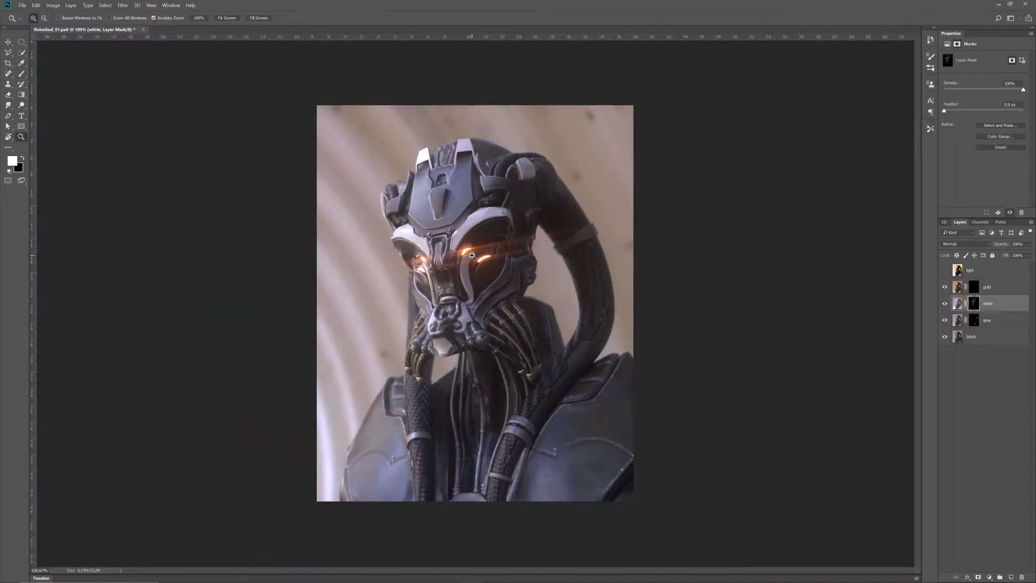
drag(520, 357, 543, 368)
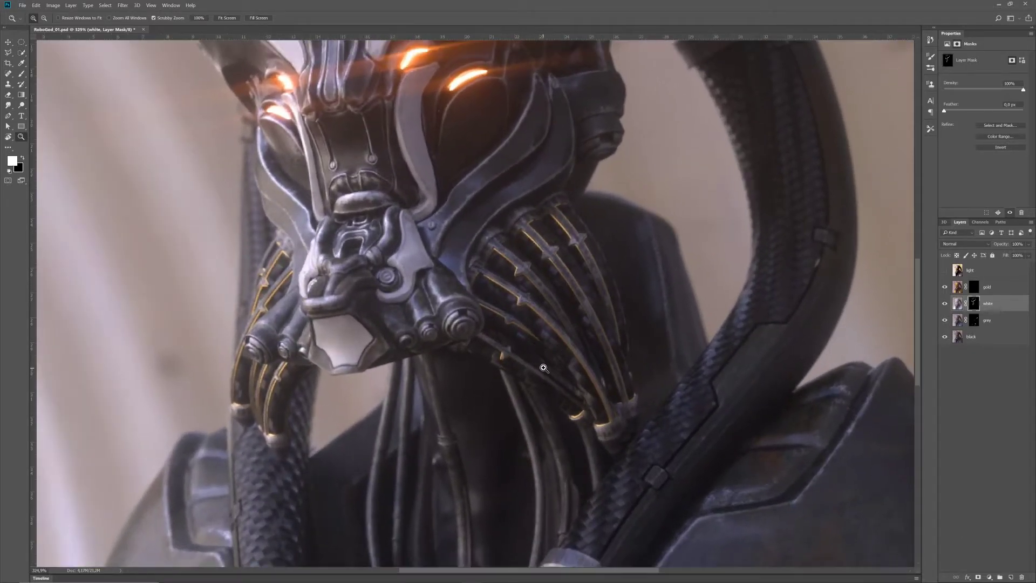
key(b)
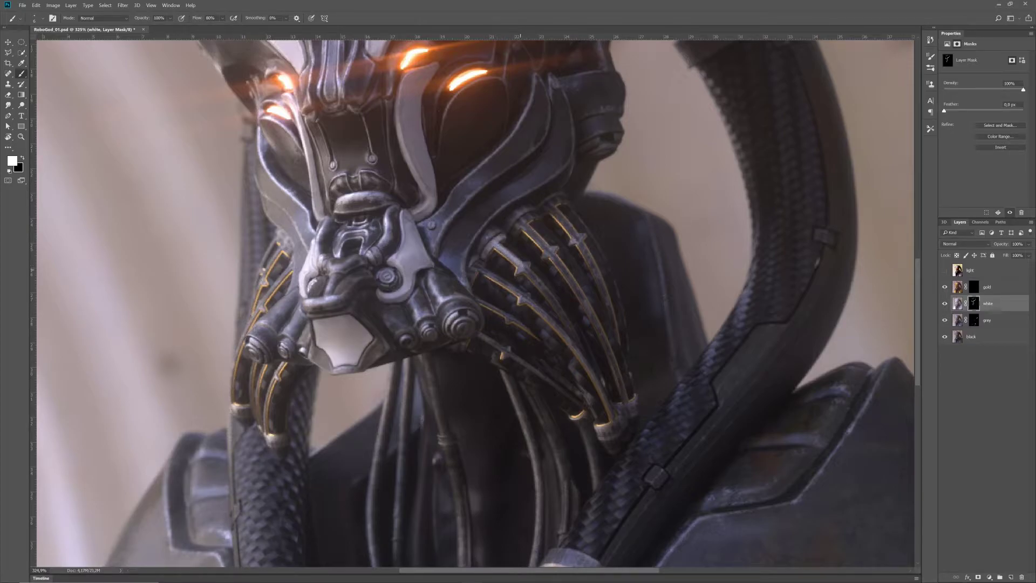
drag(534, 276, 574, 334)
mouse_move(515, 233)
mouse_down()
mouse_move(586, 318)
mouse_move(624, 398)
mouse_up()
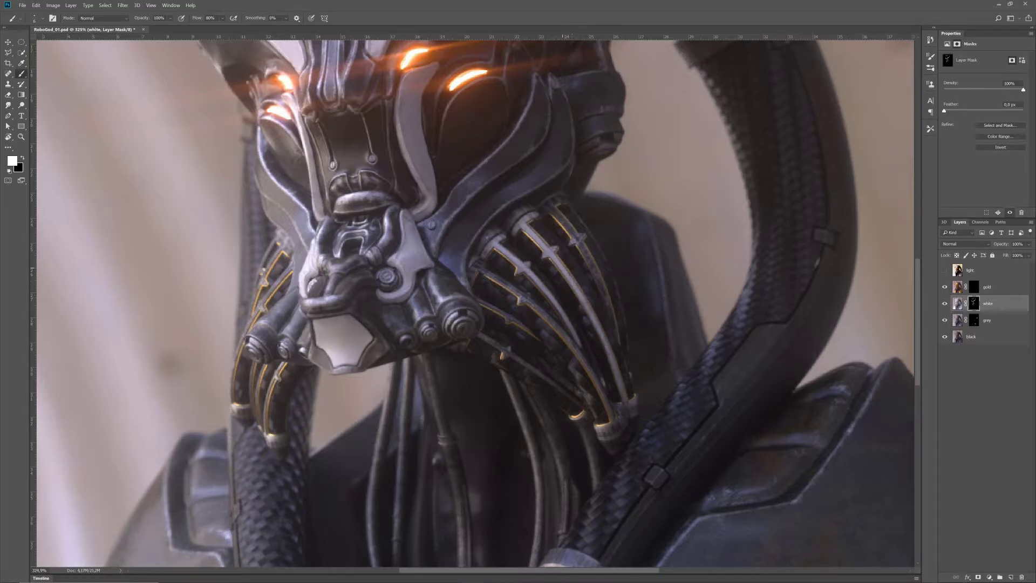
- Reveal the white layer on the outermost rib below the right-hand cheek and clean its lower end with black
key(ctrl+space)
drag(542, 297, 521, 353)
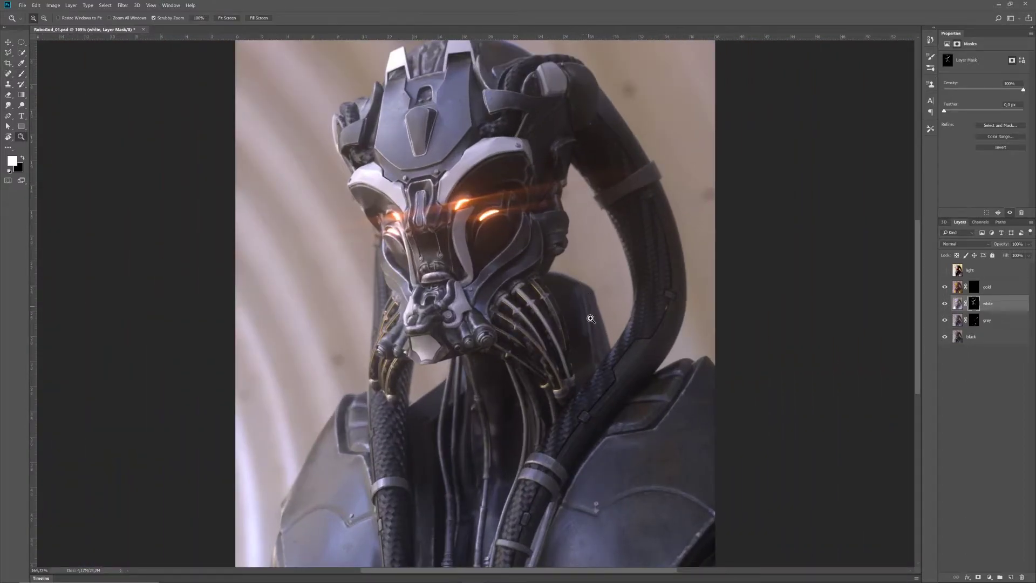
drag(553, 308, 593, 304)
key(b)
mouse_move(490, 214)
mouse_down()
mouse_move(515, 204)
mouse_move(530, 233)
mouse_move(518, 230)
mouse_move(516, 245)
mouse_move(593, 393)
mouse_move(602, 447)
mouse_up()
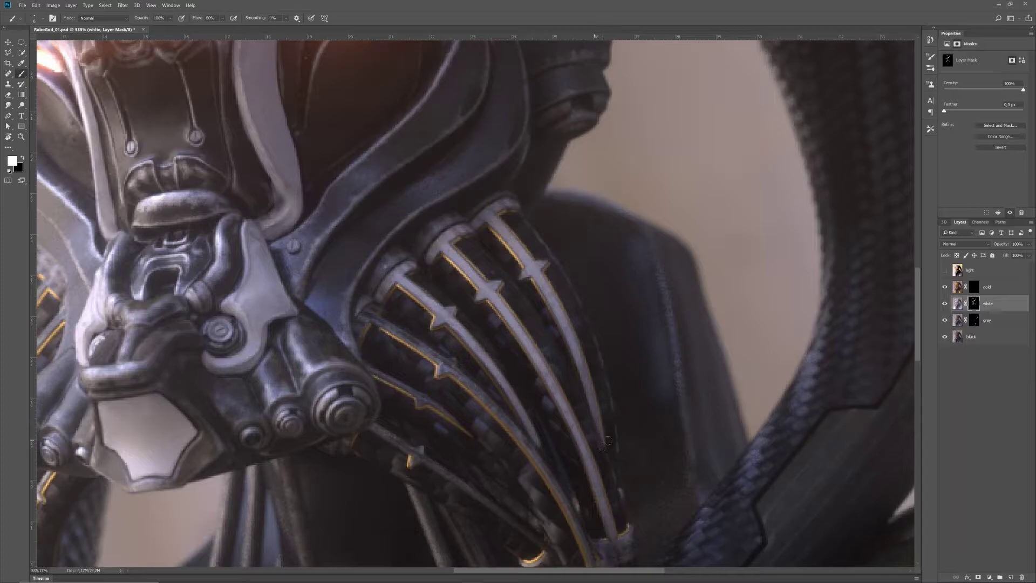
key(x)
drag(603, 501, 584, 350)
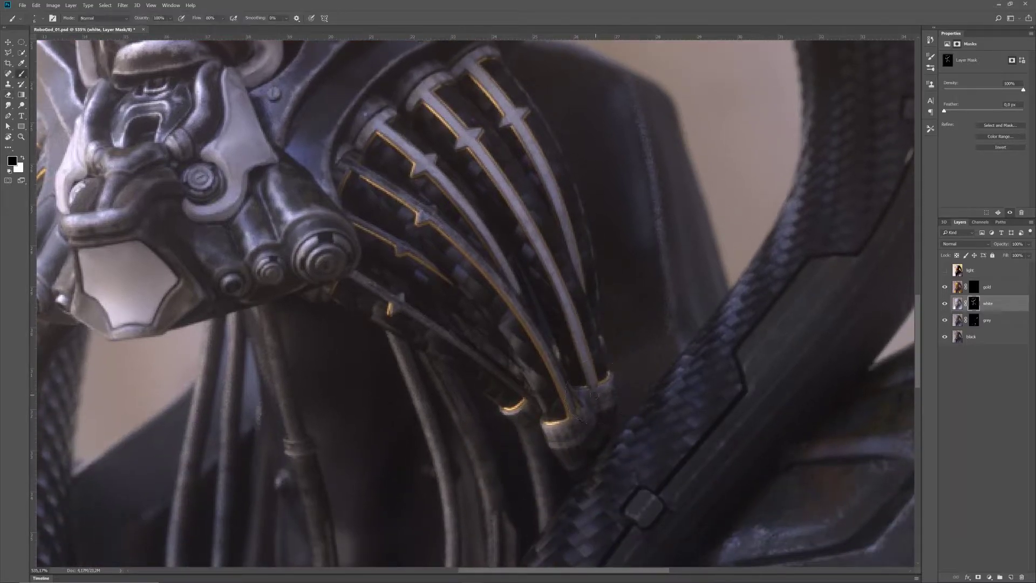
- Reveal the white layer on the end caps at the lower ends of the right-hand ribs
key(x)
drag(589, 395, 603, 397)
drag(547, 432, 565, 430)
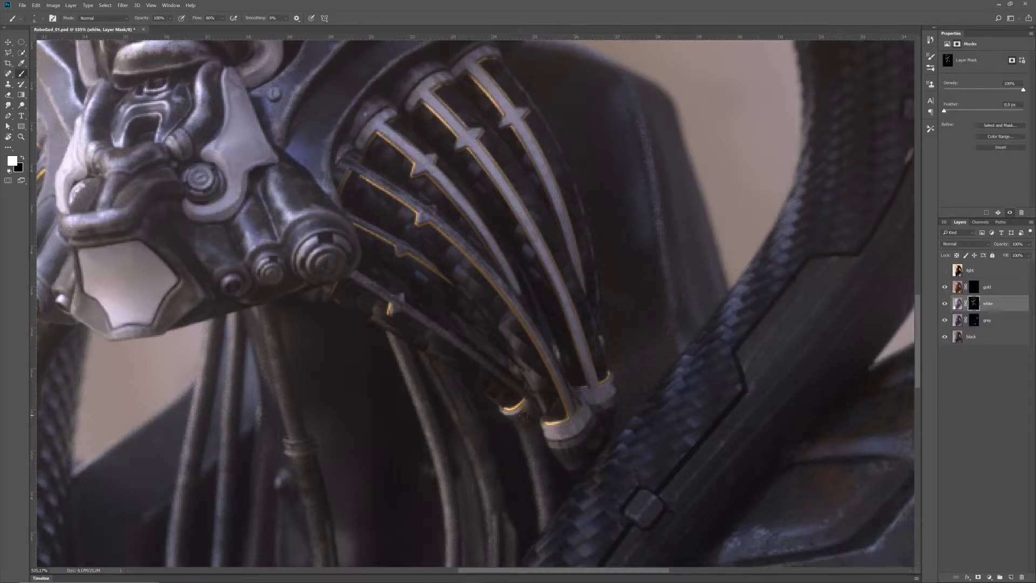
mouse_move(522, 412)
mouse_down()
mouse_move(515, 418)
mouse_move(528, 415)
mouse_up()
- Reveal the white layer on the three remaining inner ribs below the right-hand cheek
mouse_move(407, 306)
mouse_down()
mouse_move(361, 275)
mouse_move(389, 297)
mouse_up()
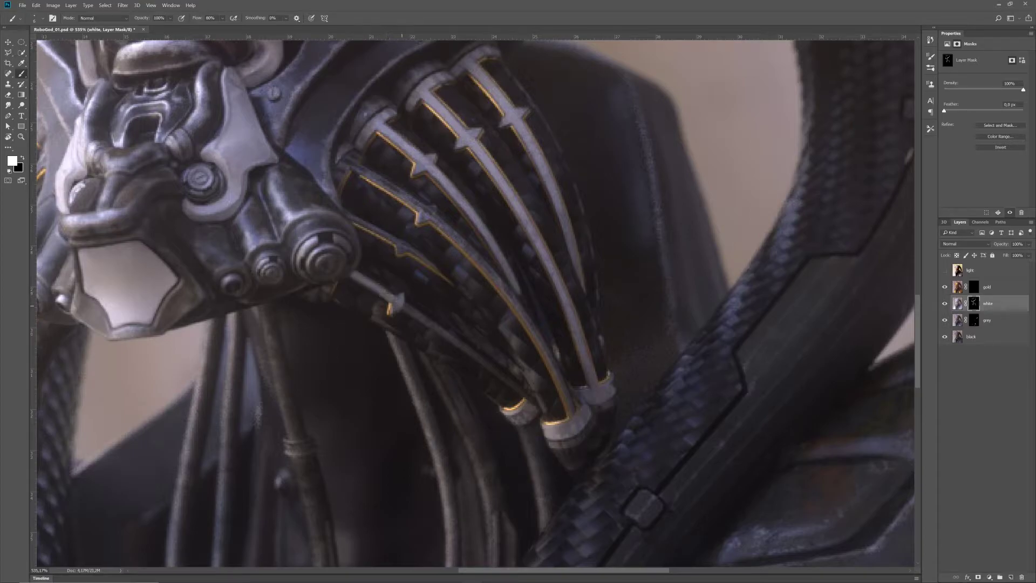
mouse_move(457, 341)
mouse_down()
mouse_move(513, 385)
mouse_move(497, 382)
mouse_up()
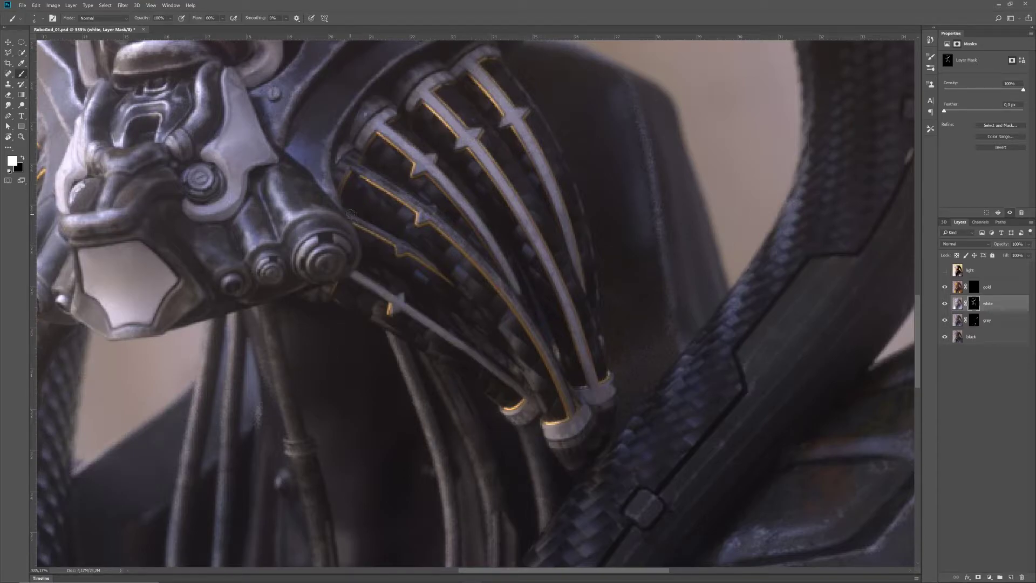
drag(401, 241, 445, 273)
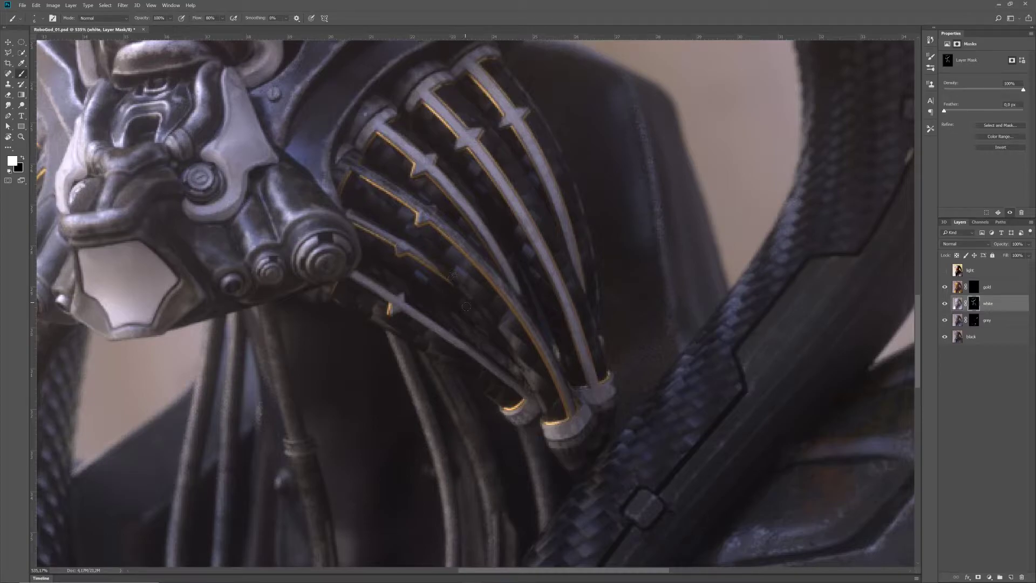
key(x)
key(x)
mouse_move(349, 157)
mouse_down()
mouse_move(338, 175)
mouse_move(361, 154)
mouse_move(419, 194)
mouse_move(387, 183)
mouse_move(436, 219)
mouse_up()
mouse_move(479, 257)
mouse_down()
mouse_move(551, 352)
mouse_move(541, 341)
mouse_move(582, 433)
mouse_up()
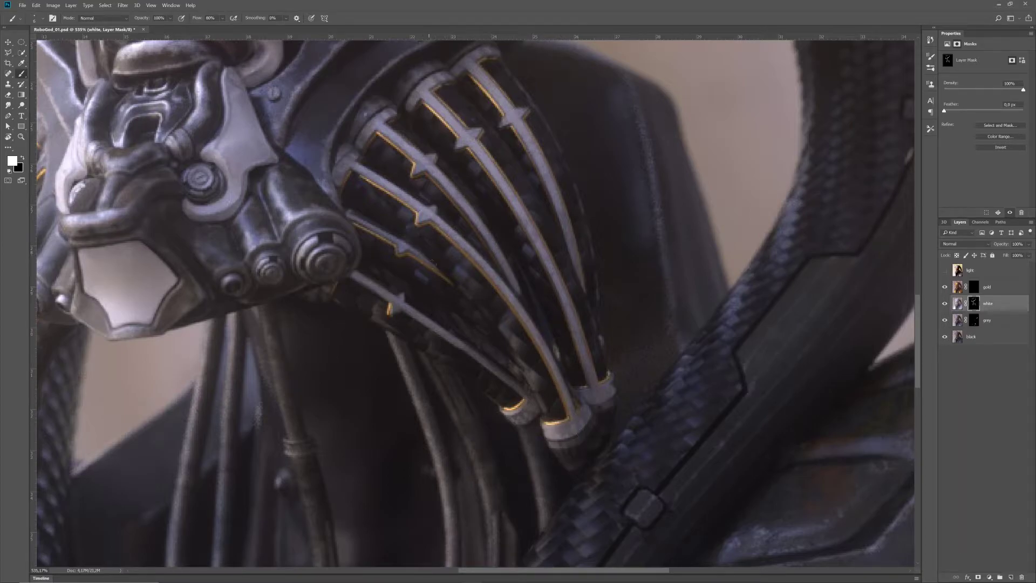
- Reveal the white layer on the upper sections of the gold-edged ribs below the left-hand cheek
drag(300, 295, 753, 397)
drag(472, 218, 441, 310)
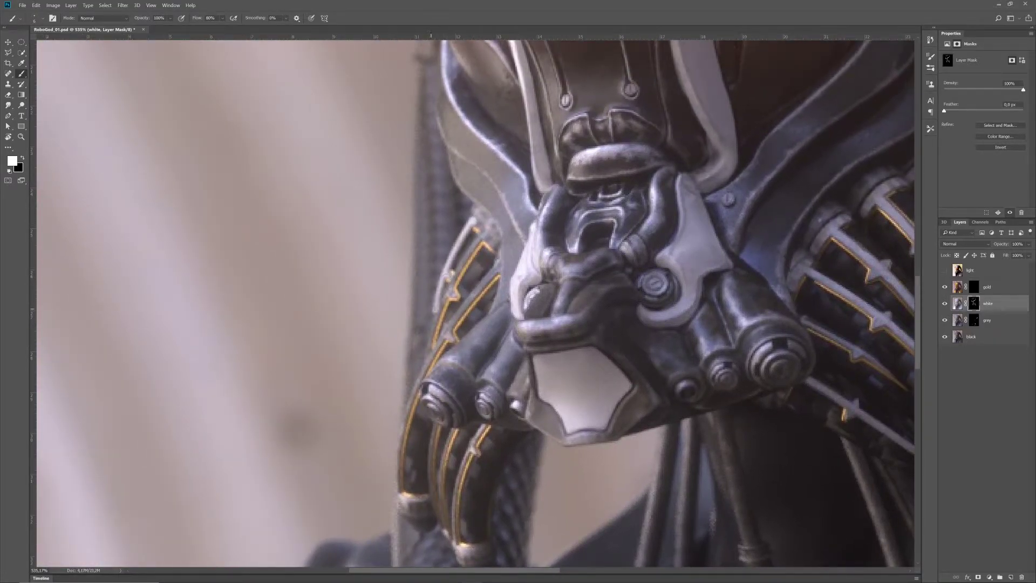
key(e)
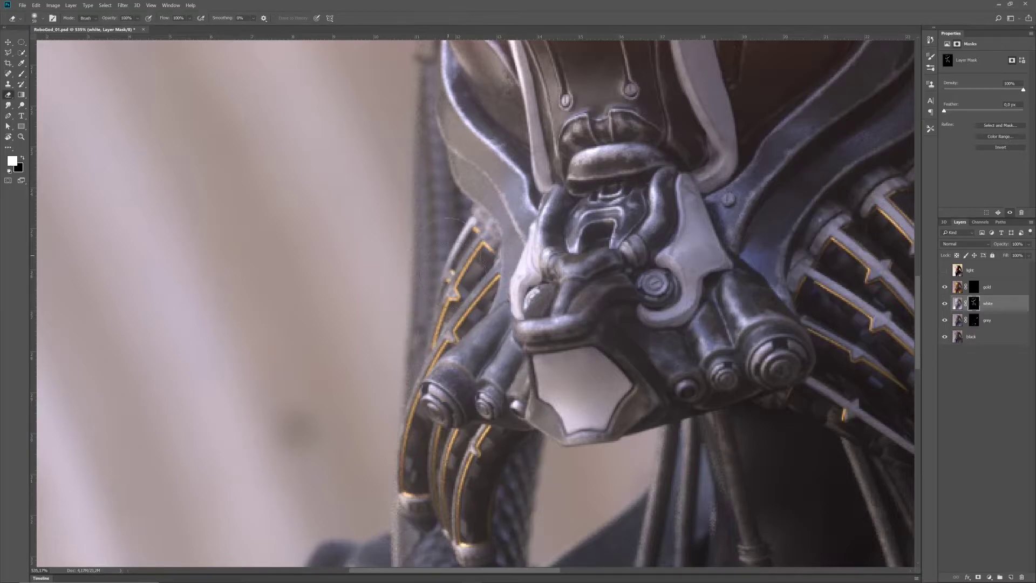
key(b)
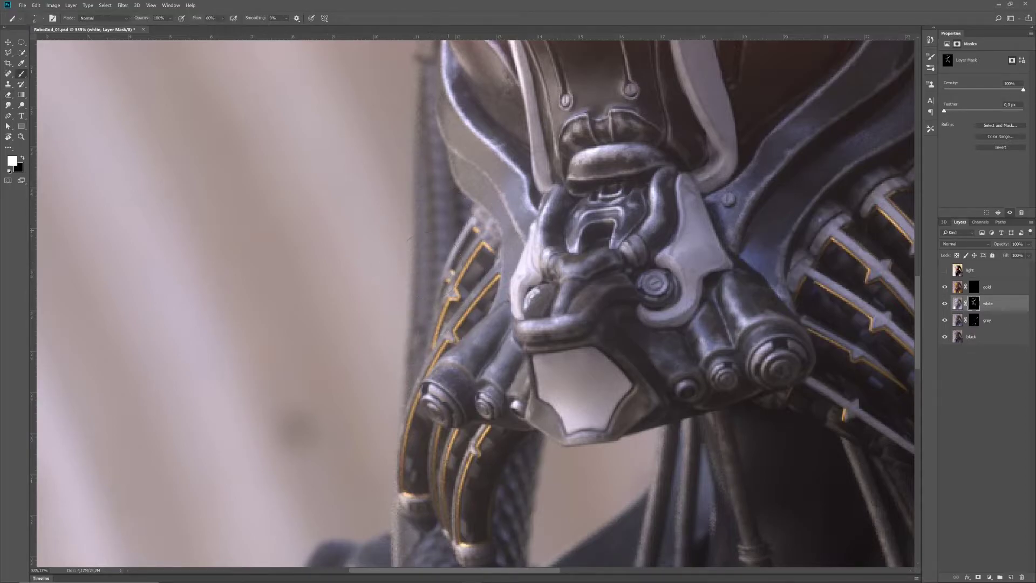
drag(482, 233, 428, 351)
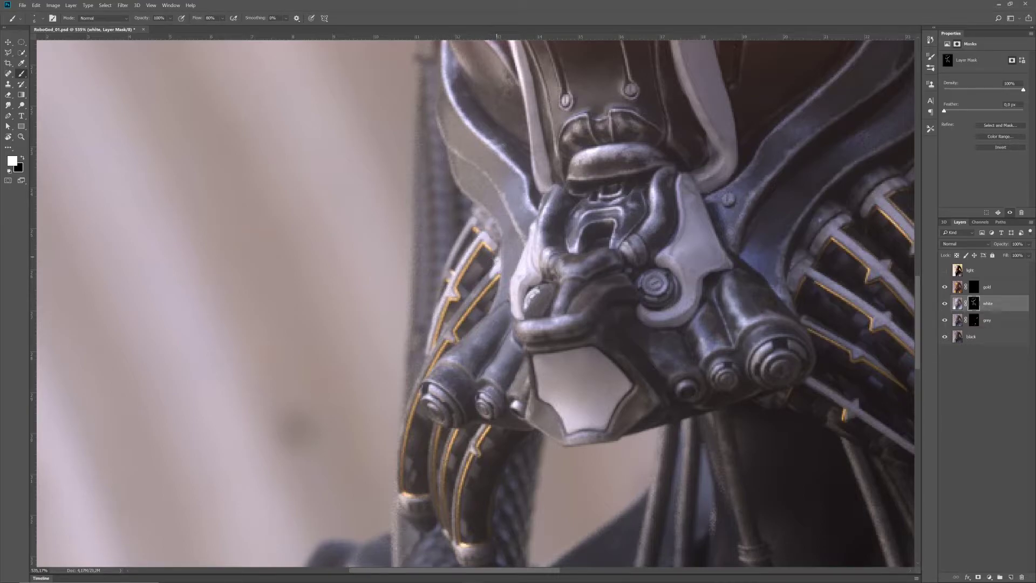
- Reveal the white layer on the lower left-hand ribs and their end caps, cleaning the spill with black
key(x)
key(x)
mouse_move(491, 274)
mouse_down()
mouse_move(419, 381)
mouse_move(397, 450)
mouse_up()
key(x)
mouse_move(415, 377)
mouse_down()
mouse_move(397, 412)
mouse_move(398, 501)
mouse_move(423, 507)
mouse_up()
key(x)
mouse_move(436, 425)
mouse_down()
mouse_move(438, 521)
mouse_move(453, 443)
mouse_move(447, 537)
mouse_move(444, 421)
mouse_move(463, 449)
mouse_move(444, 384)
mouse_move(446, 356)
mouse_move(472, 326)
mouse_up()
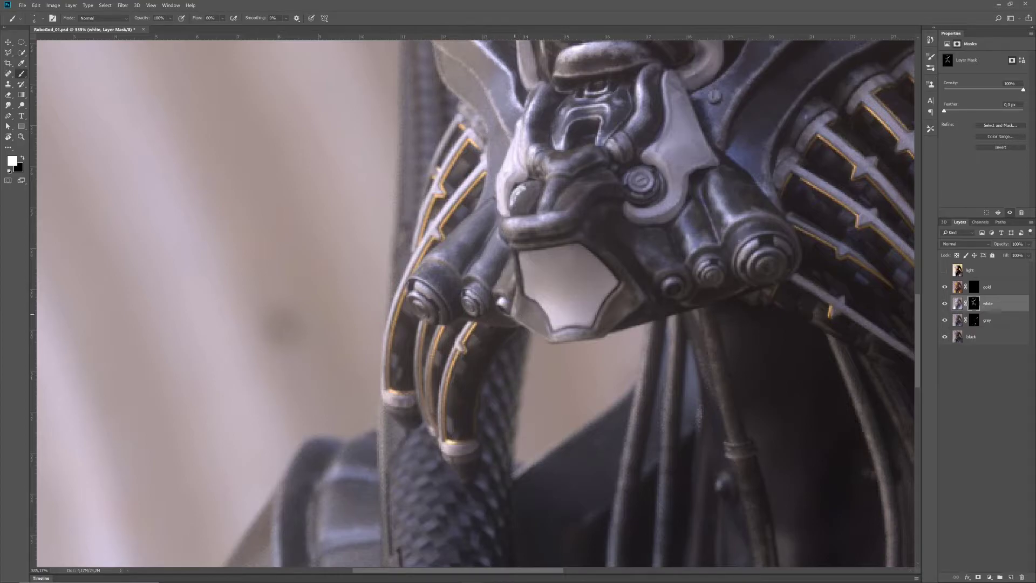
drag(531, 262, 451, 400)
- Compare the full portrait with the white layer hidden and shown
key(z)
drag(591, 358, 558, 386)
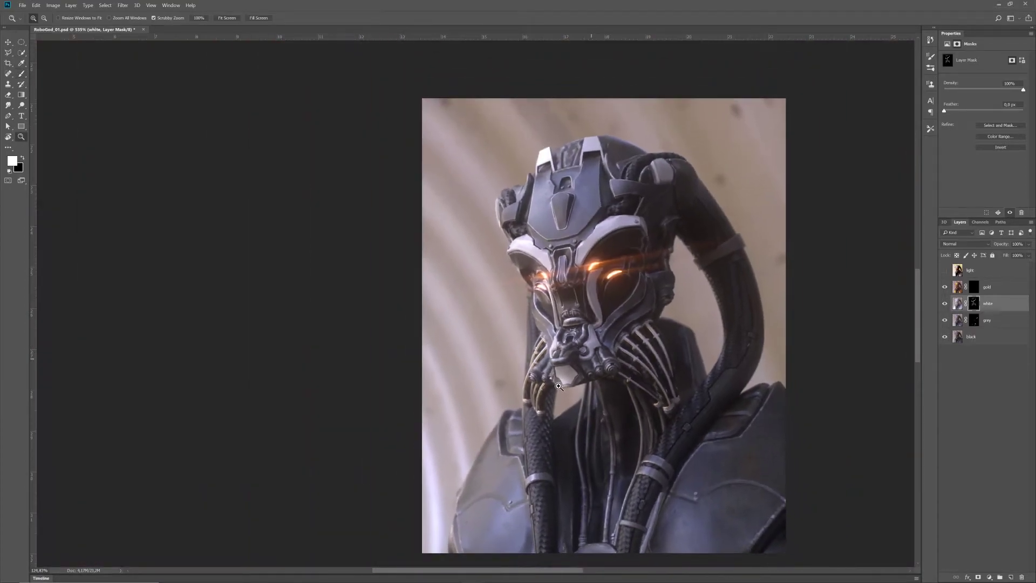
click(945, 304)
click(945, 304)
click(945, 304)
click(945, 304)
- Reveal the white layer on the narrow outer strip of the left-hand headpiece
drag(442, 249, 477, 243)
key(b)
mouse_move(398, 186)
mouse_down()
mouse_move(394, 294)
mouse_move(402, 235)
mouse_move(403, 290)
mouse_up()
- Enlarge the brush and reveal the white layer along the slanted inner edge of the right-hand shoulder plate
key(z)
drag(510, 341, 454, 346)
drag(575, 456, 605, 472)
drag(711, 423, 469, 429)
key(b)
right_click(475, 442)
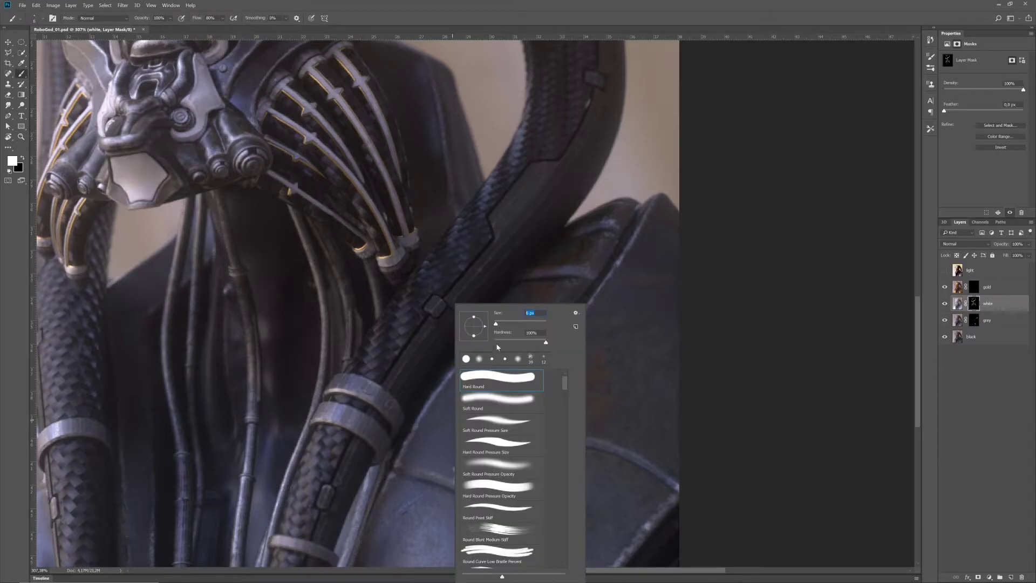
key(Return)
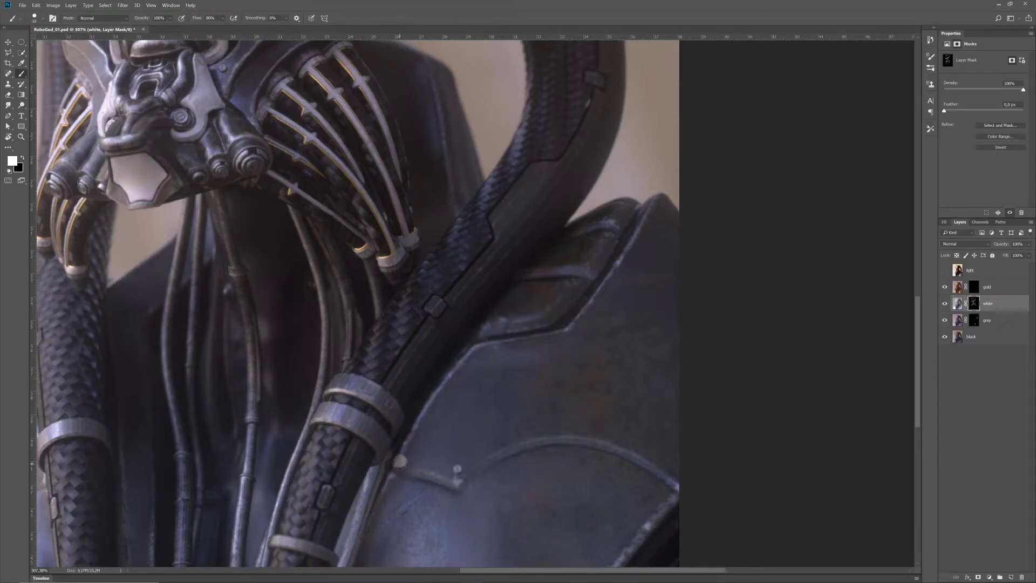
drag(398, 462, 472, 350)
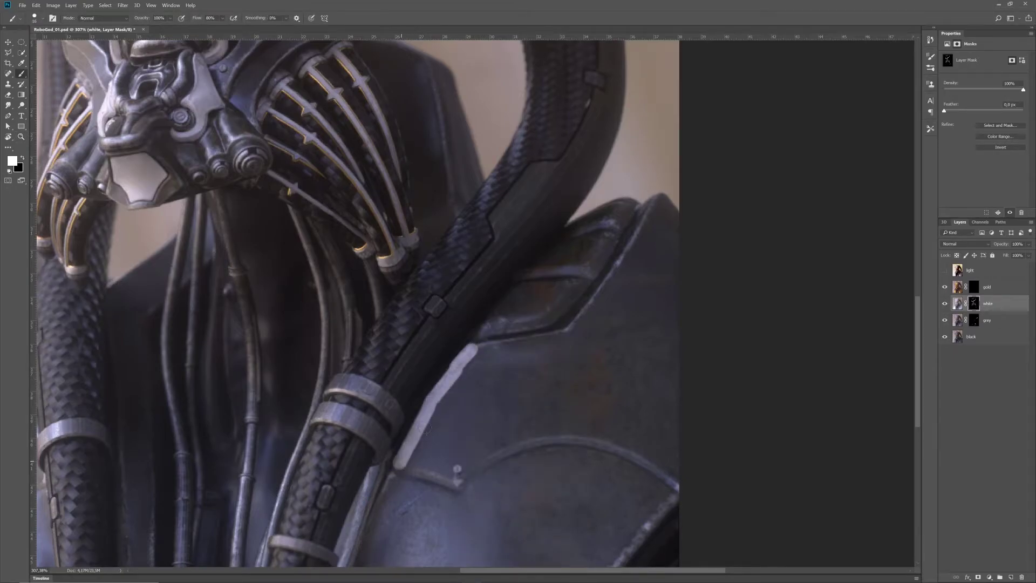
mouse_move(398, 459)
mouse_down()
mouse_move(402, 432)
mouse_move(469, 347)
mouse_up()
key(ctrl+alt+z)
key(ctrl+alt+z)
key(ctrl+alt+z)
key(ctrl+shift+z)
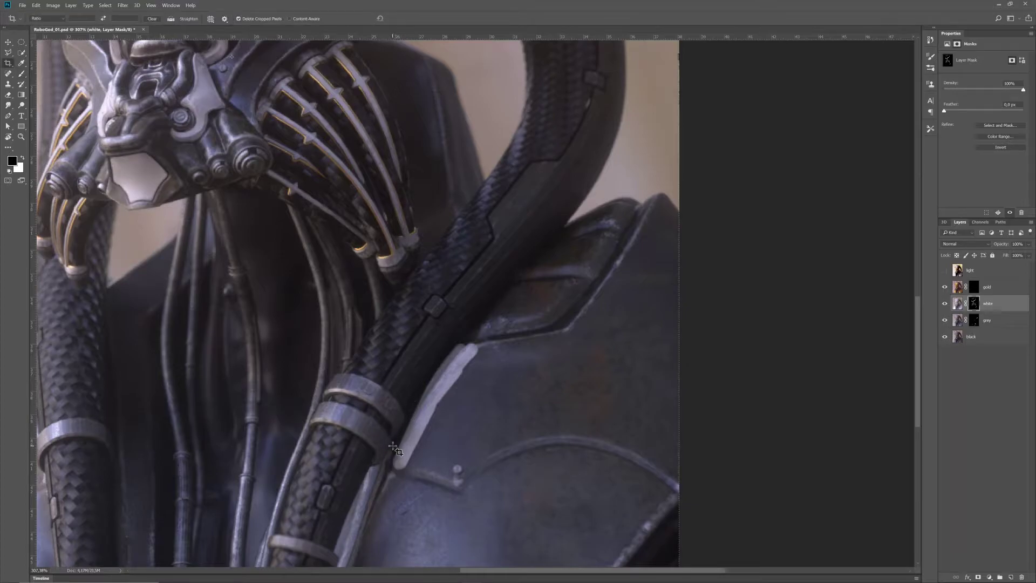
drag(389, 459, 473, 310)
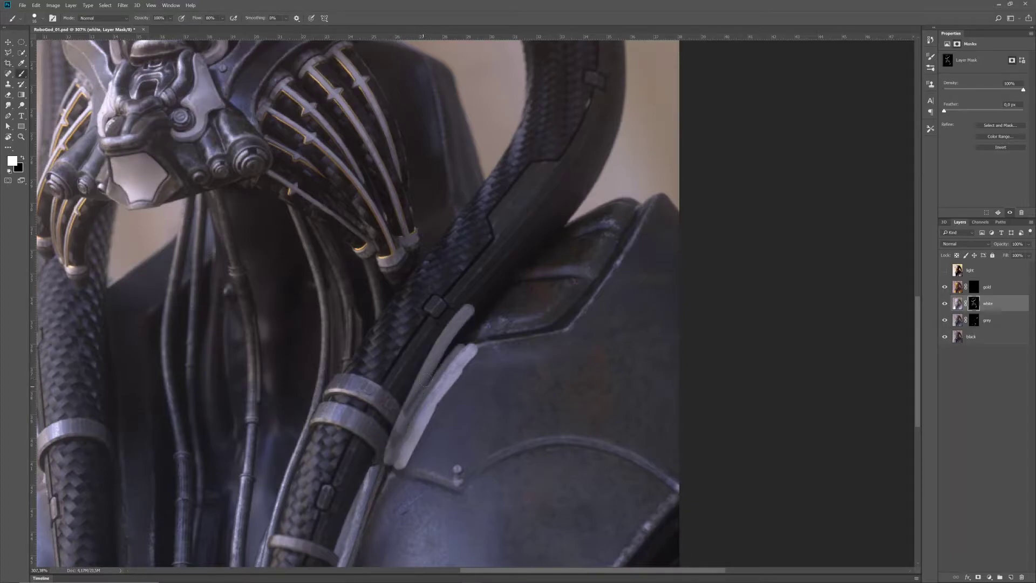
key(ctrl+z)
- Clean the slanted inner edge of the right-hand shoulder plate by masking the overspill with black
key(x)
drag(388, 463, 458, 342)
mouse_move(429, 381)
mouse_down()
mouse_move(454, 346)
mouse_move(478, 336)
mouse_up()
- Reveal the white layer along the right-hand shoulder plate's upper edge, around its corner and up towards the peak
key(x)
shift+click(574, 332)
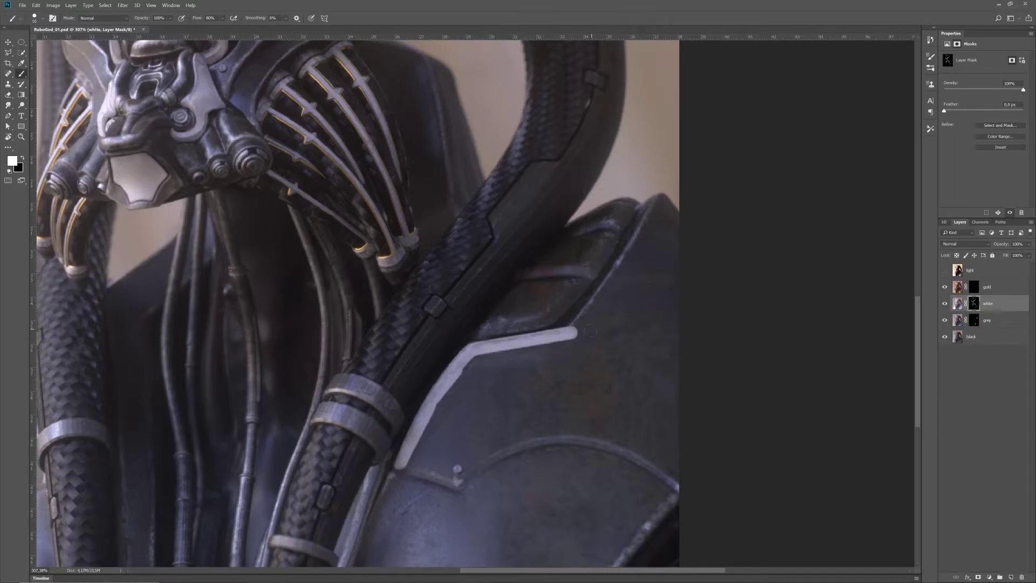
mouse_move(574, 331)
mouse_down()
mouse_move(585, 306)
mouse_move(561, 333)
mouse_move(641, 232)
mouse_up()
shift+click(619, 266)
shift+click(642, 213)
key(x)
key(x)
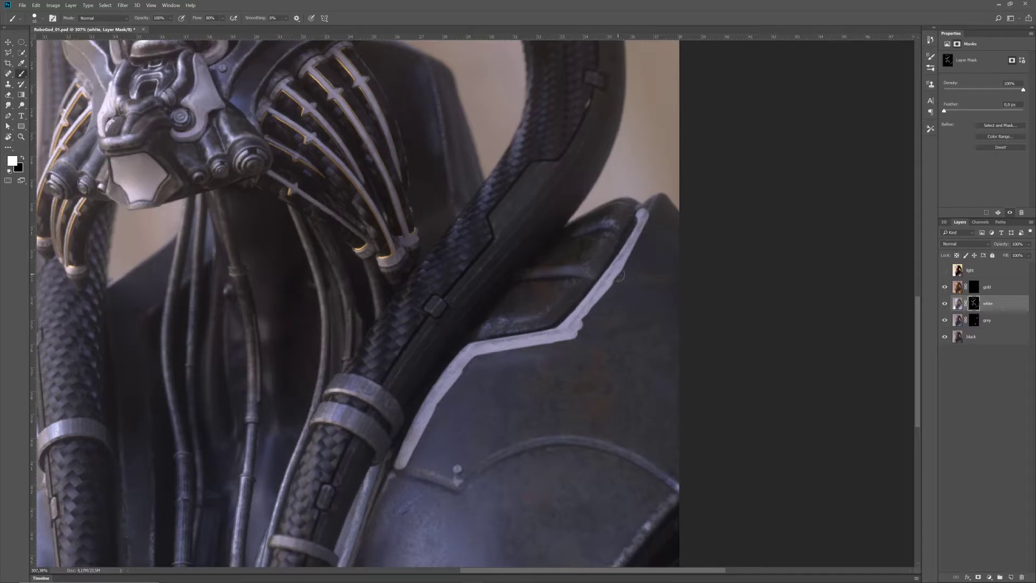
mouse_move(575, 322)
mouse_down()
mouse_move(661, 194)
mouse_move(558, 345)
mouse_up()
drag(563, 330, 608, 293)
- Complete the white outline of the right-hand shoulder plate along its peak, curved lower edge and the canvas border, leaving the rivet unpainted
mouse_move(663, 199)
mouse_down()
mouse_move(679, 228)
mouse_move(674, 262)
mouse_up()
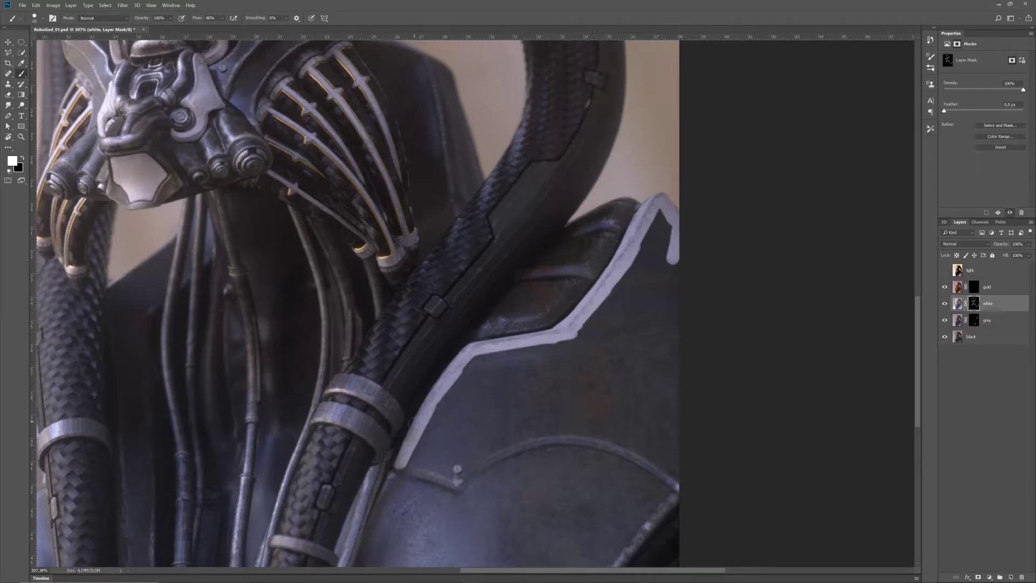
mouse_move(405, 463)
mouse_down()
mouse_move(461, 486)
mouse_move(476, 463)
mouse_move(459, 453)
mouse_move(452, 472)
mouse_move(427, 462)
mouse_move(426, 428)
mouse_move(478, 465)
mouse_move(518, 435)
mouse_move(502, 454)
mouse_move(545, 436)
mouse_move(601, 437)
mouse_move(599, 426)
mouse_move(682, 482)
mouse_up()
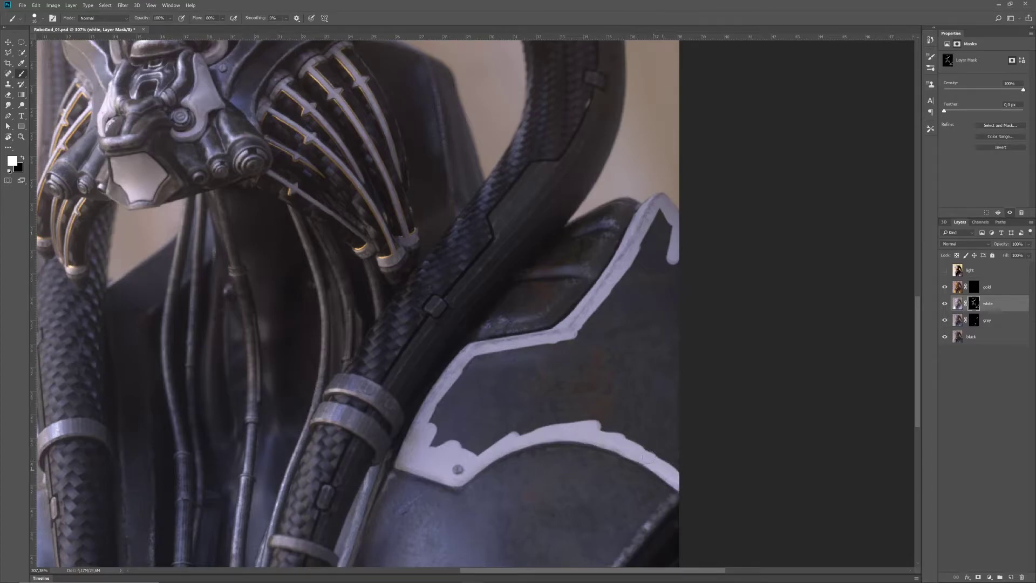
key(x)
key(x)
mouse_move(679, 474)
mouse_down()
mouse_move(677, 329)
mouse_move(667, 234)
mouse_move(655, 237)
mouse_up()
shift+click(571, 343)
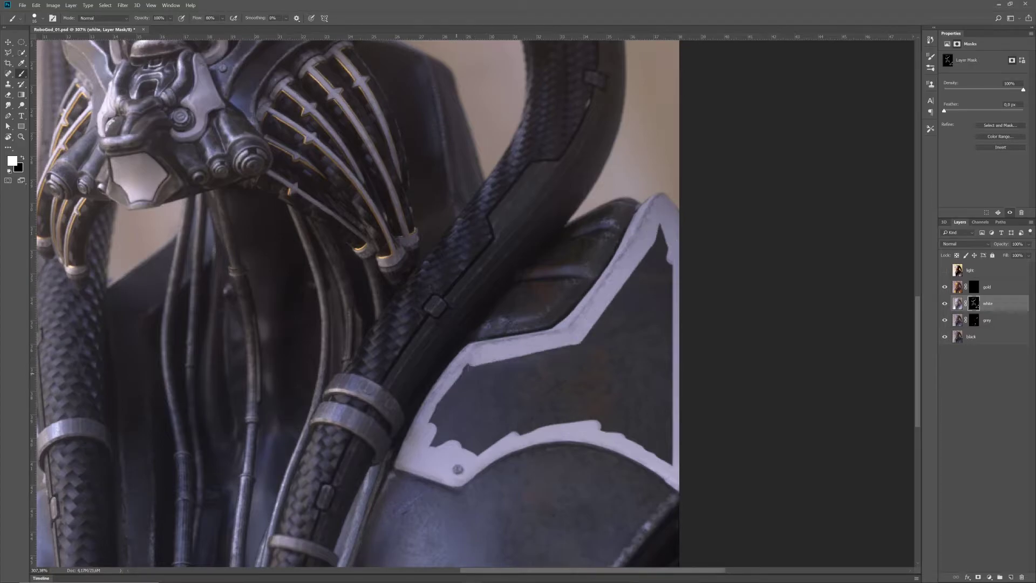
- Enlarge the brush and fill the interior of the right-hand shoulder plate with the white layer
right_click(514, 391)
click(563, 325)
mouse_move(653, 289)
mouse_down()
mouse_move(660, 249)
mouse_move(632, 311)
mouse_move(448, 424)
mouse_move(519, 403)
mouse_move(505, 414)
mouse_move(535, 404)
mouse_move(535, 416)
mouse_move(607, 410)
mouse_move(678, 452)
mouse_move(665, 318)
mouse_move(620, 366)
mouse_up()
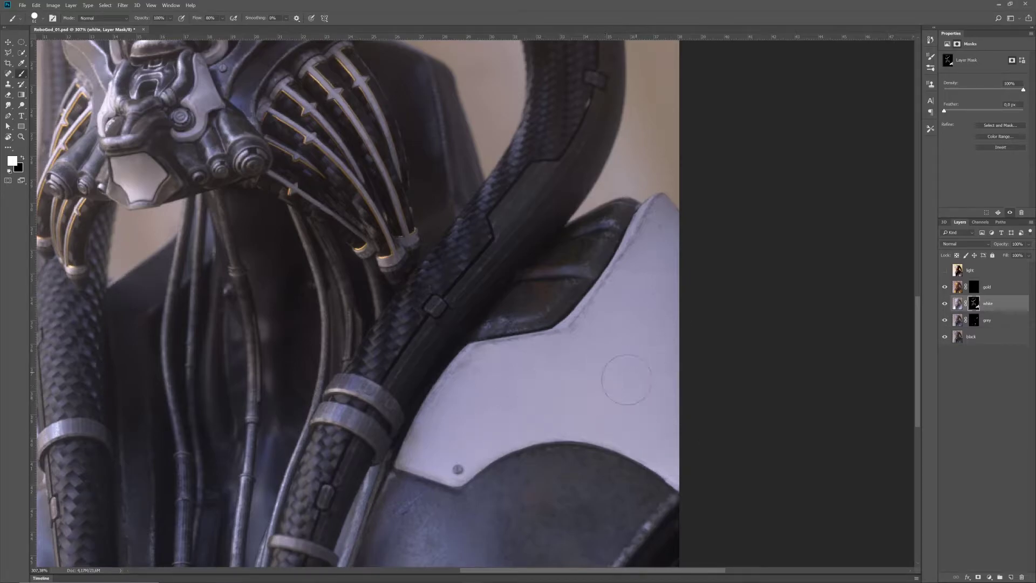
- Set the brush size to 16 px and reveal the white layer around the borders of the left-hand shoulder plate
drag(260, 421, 598, 326)
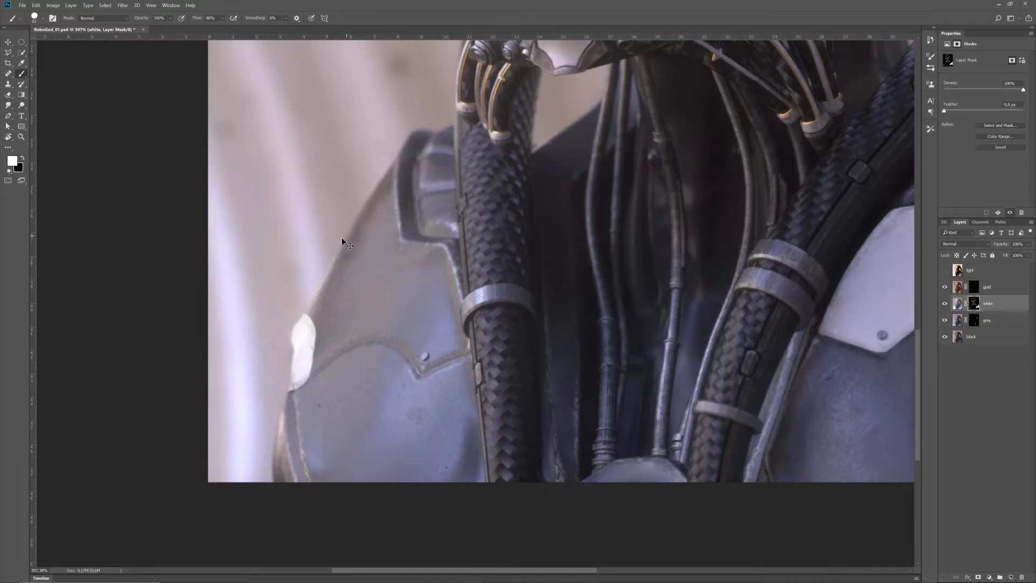
scroll(357, 289, up, 2)
right_click(399, 284)
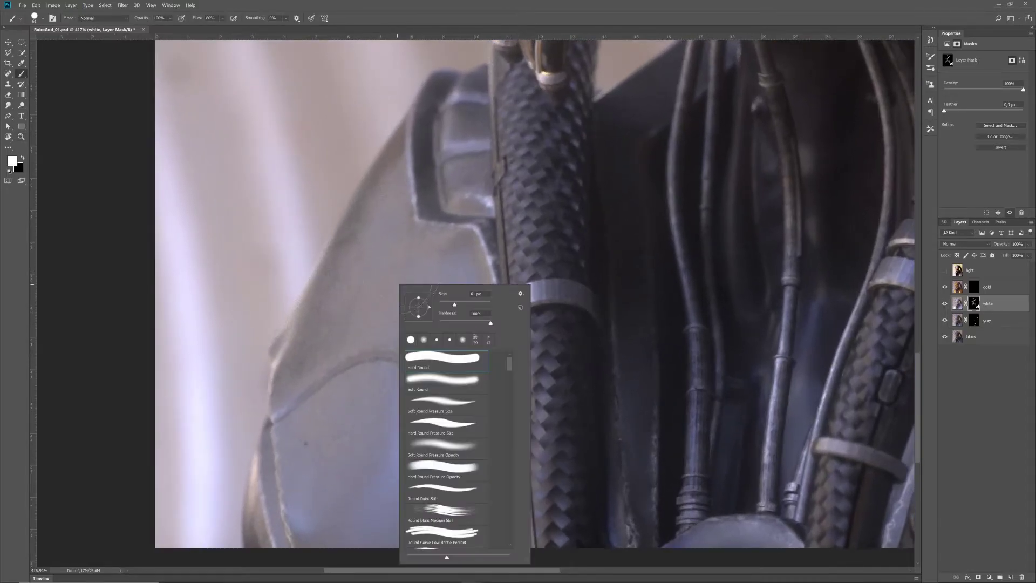
text(16)
key(Return)
mouse_move(447, 390)
mouse_down()
mouse_move(460, 371)
mouse_move(451, 366)
mouse_move(444, 384)
mouse_move(459, 377)
mouse_move(447, 393)
mouse_move(500, 365)
mouse_move(489, 291)
mouse_up()
drag(488, 231, 428, 208)
mouse_move(424, 160)
mouse_down()
mouse_move(423, 108)
mouse_move(449, 75)
mouse_move(386, 153)
mouse_move(286, 323)
mouse_move(273, 400)
mouse_move(392, 345)
mouse_move(416, 351)
mouse_move(397, 349)
mouse_move(423, 357)
mouse_move(405, 348)
mouse_move(444, 386)
mouse_up()
- Adjust the brush and reveal the white layer along the sloping outer edge of the left-hand shoulder plate
right_click(409, 132)
click(426, 205)
click(430, 85)
right_click(312, 412)
double_click(346, 375)
click(291, 363)
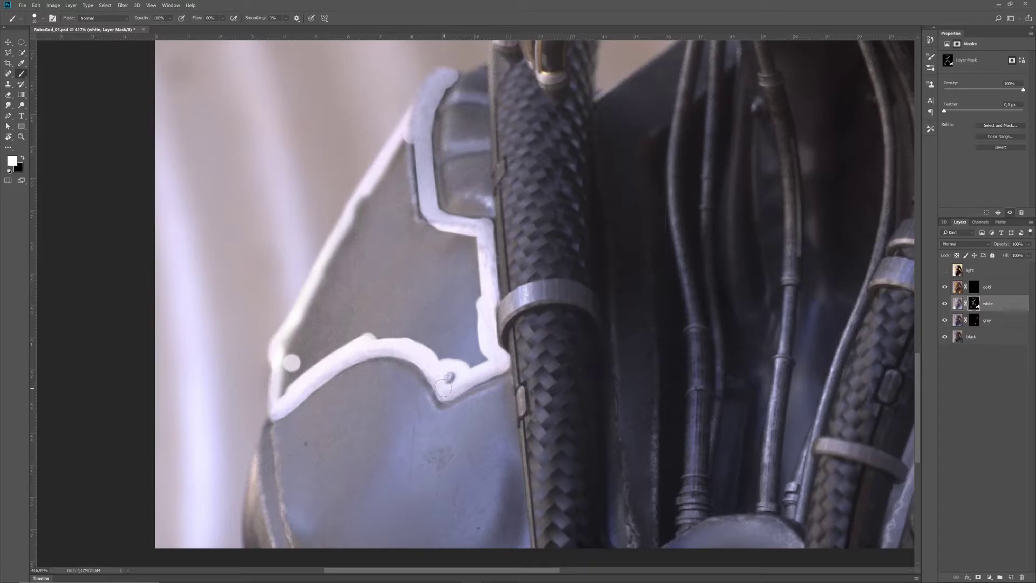
- Clean the left-hand shoulder plate's lower edge with black and fill its interior with the white layer
key(x)
drag(302, 416, 346, 378)
drag(419, 385, 436, 410)
key(ctrl+z)
drag(294, 359, 280, 400)
key(ctrl+z)
key(x)
mouse_move(296, 365)
mouse_down()
mouse_move(410, 120)
mouse_move(400, 170)
mouse_move(424, 194)
mouse_move(397, 175)
mouse_move(300, 379)
mouse_move(306, 354)
mouse_move(378, 327)
mouse_move(359, 312)
mouse_move(399, 339)
mouse_move(375, 251)
mouse_move(421, 311)
mouse_move(404, 199)
mouse_move(362, 296)
mouse_move(370, 235)
mouse_move(463, 233)
mouse_move(479, 293)
mouse_move(480, 348)
mouse_move(469, 364)
mouse_move(440, 355)
mouse_move(432, 271)
mouse_move(439, 317)
mouse_move(449, 281)
mouse_move(470, 343)
mouse_move(457, 244)
mouse_up()
- Try the Lighten and Screen blend modes on the white layer, toggling the grey layer for comparison
key(z)
drag(744, 324, 709, 353)
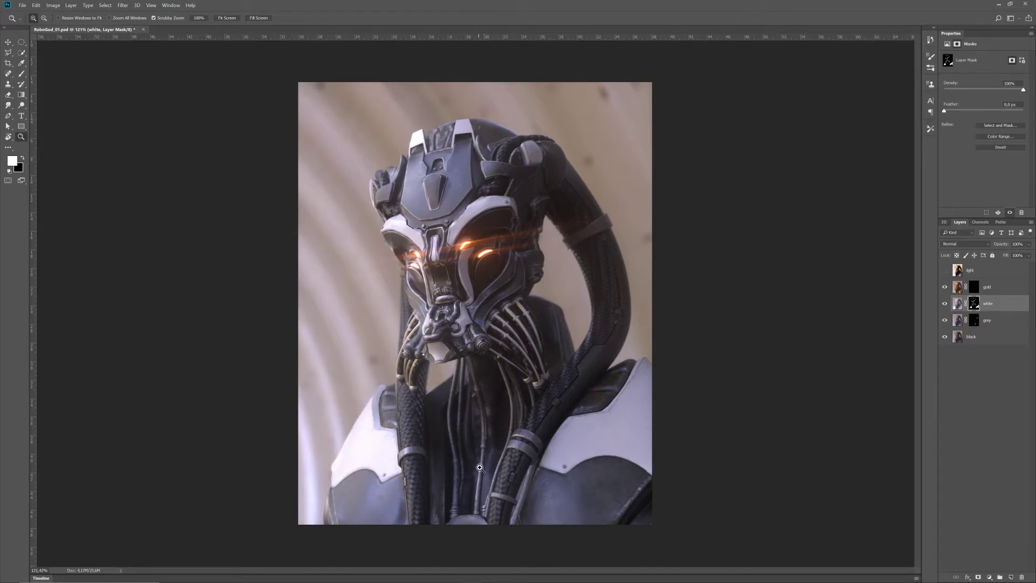
mouse_move(460, 452)
mouse_down()
mouse_move(477, 452)
mouse_move(463, 458)
mouse_up()
mouse_move(1028, 248)
mouse_down()
mouse_move(995, 255)
mouse_move(1028, 257)
mouse_up()
click(963, 244)
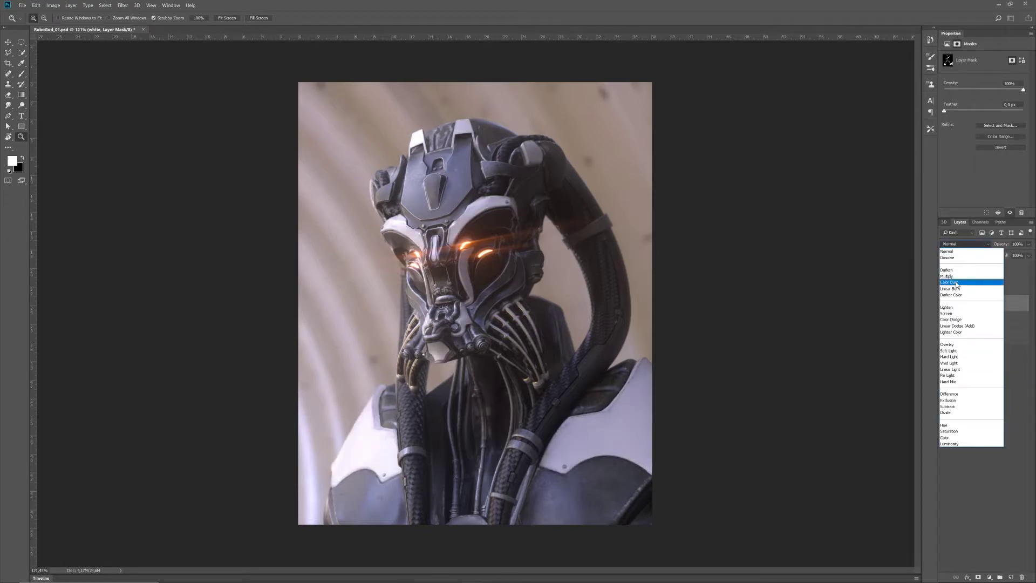
click(955, 307)
key(shift+plus)
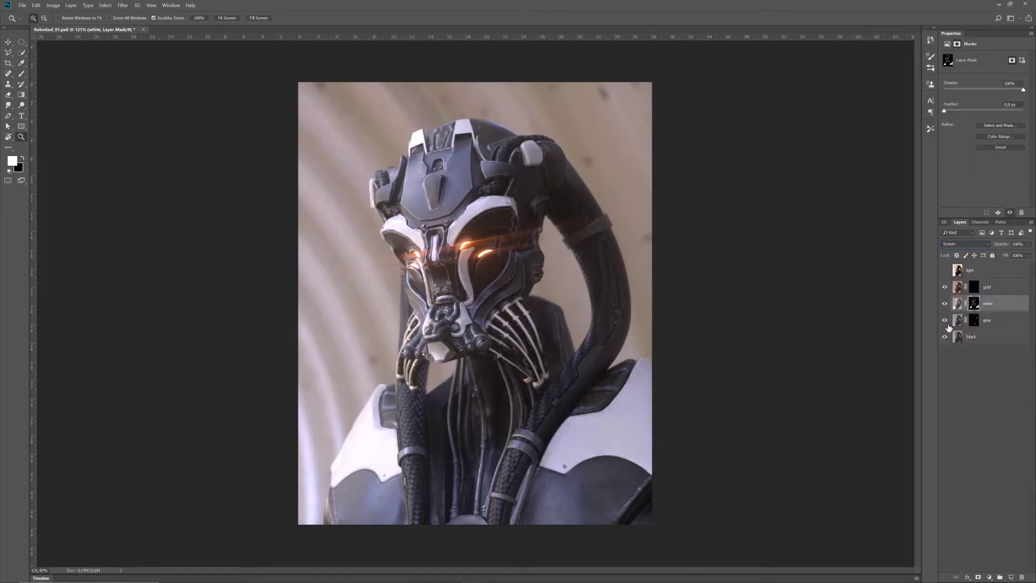
click(944, 322)
click(944, 322)
click(944, 322)
click(943, 323)
- Try further blend modes up to Soft Light on the white layer and return it to Normal
key(shift+plus)
key(shift+plus)
key(shift+plus)
key(shift+plus)
key(shift+plus)
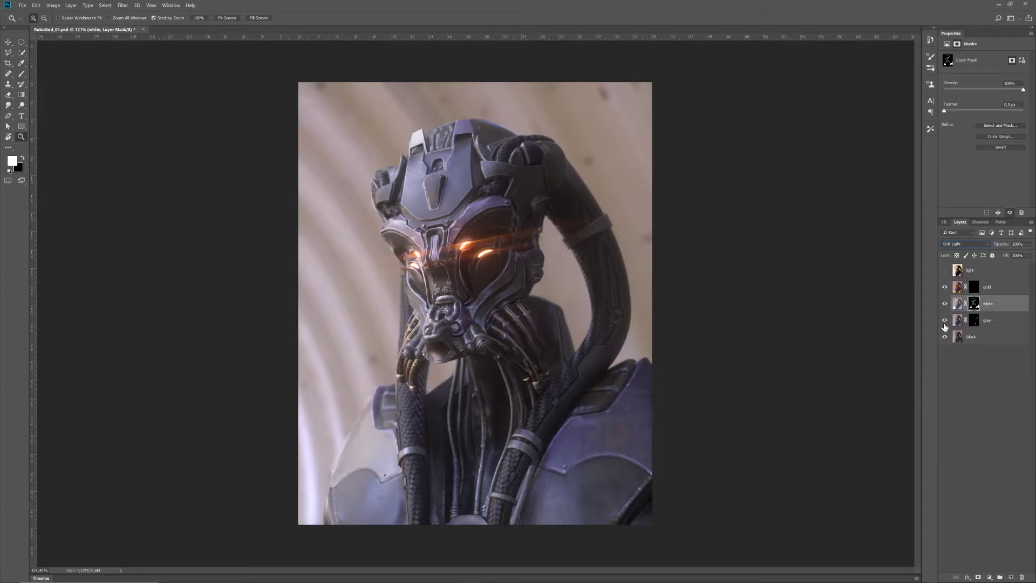
key(shift+minus)
key(shift+minus)
key(shift+minus)
key(shift+minus)
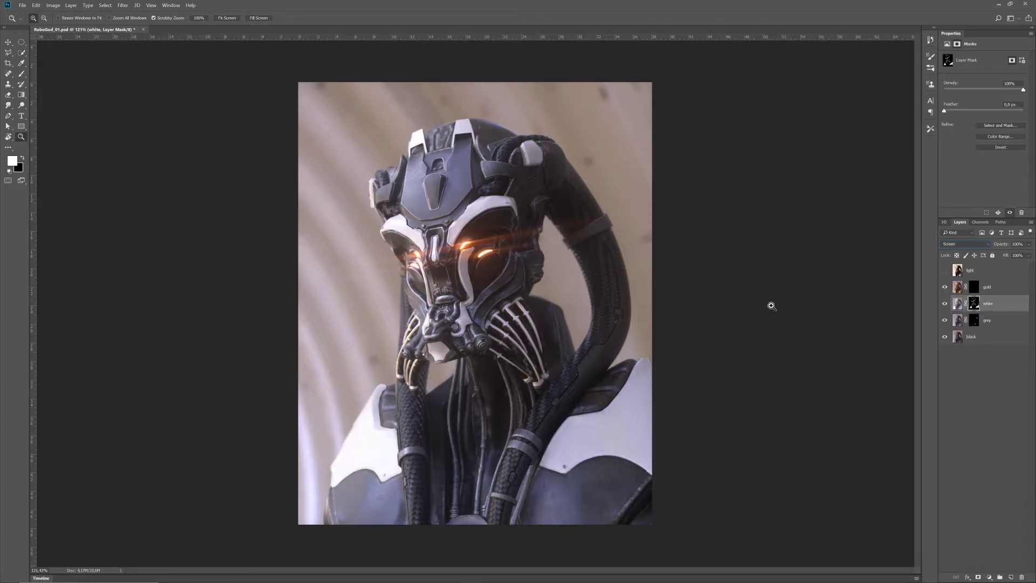
key(shift+minus)
click(977, 248)
click(960, 255)
- Set the white layer's opacity to 77%
click(1029, 247)
drag(1029, 256, 1027, 255)
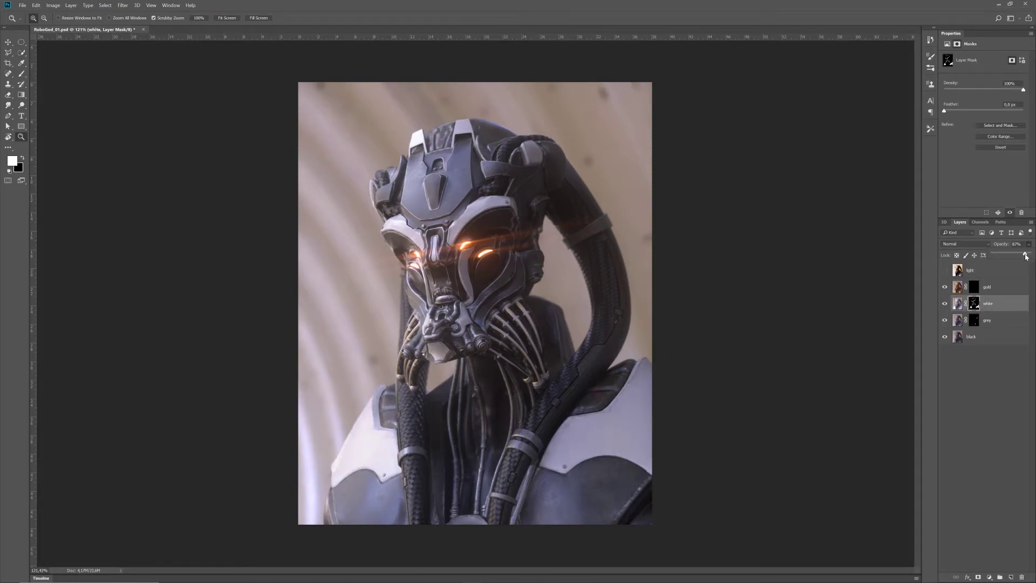
drag(990, 261, 1021, 259)
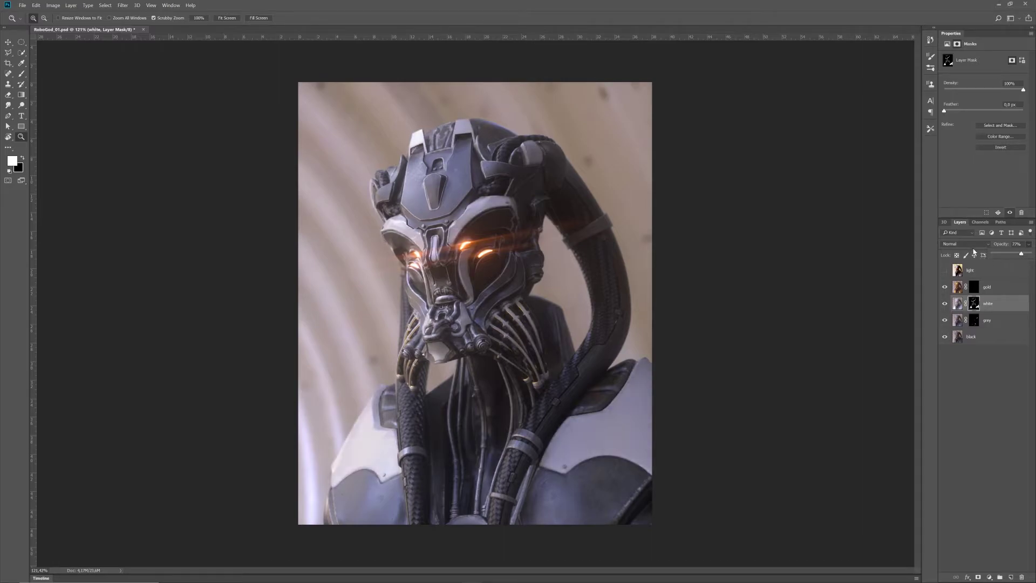
- Display the white layer's mask on its own and select the two shoulder plate shapes with Quick Selection
click(998, 307)
key(m)
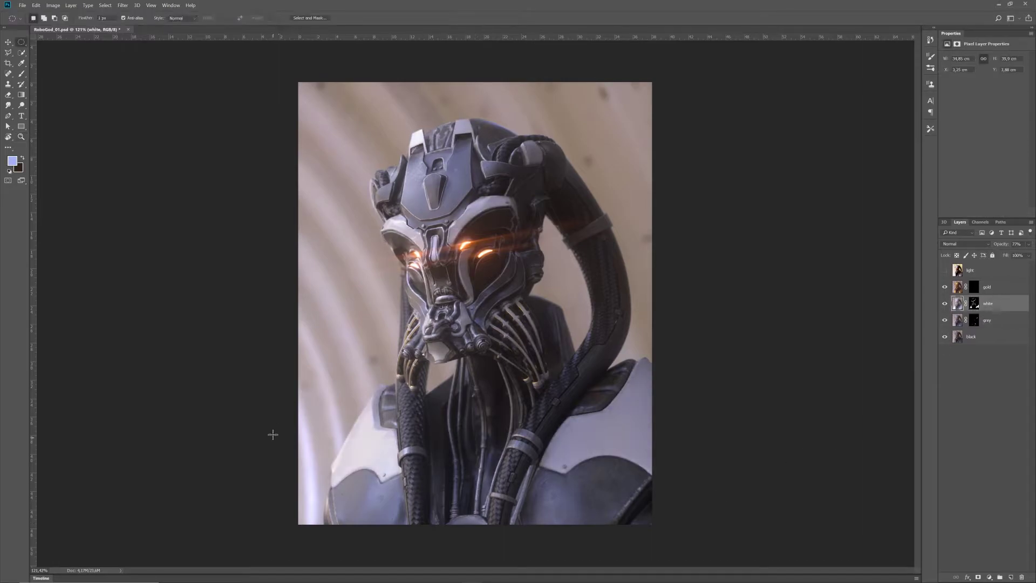
key(l)
click(974, 306)
alt+click(975, 307)
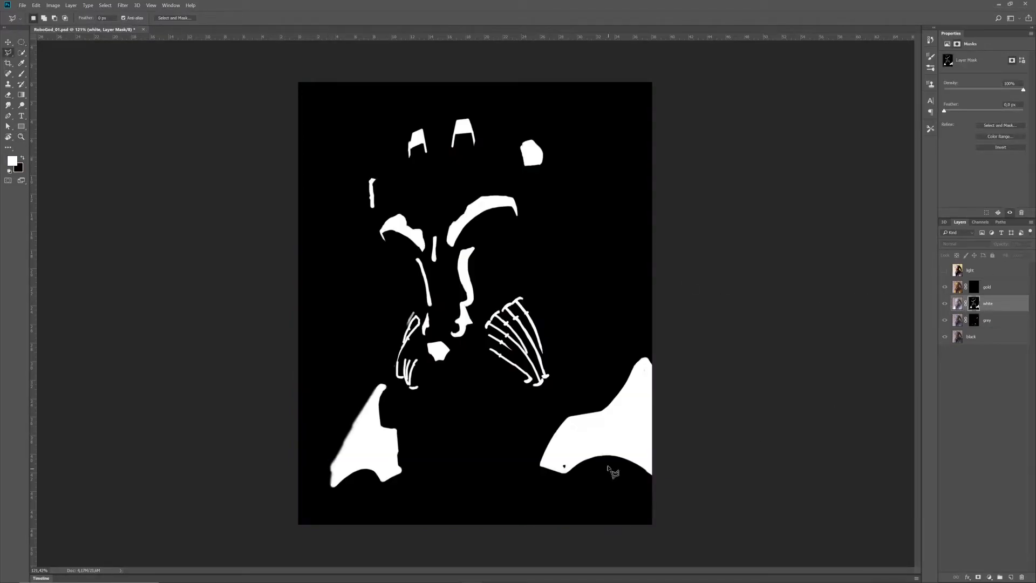
click(21, 53)
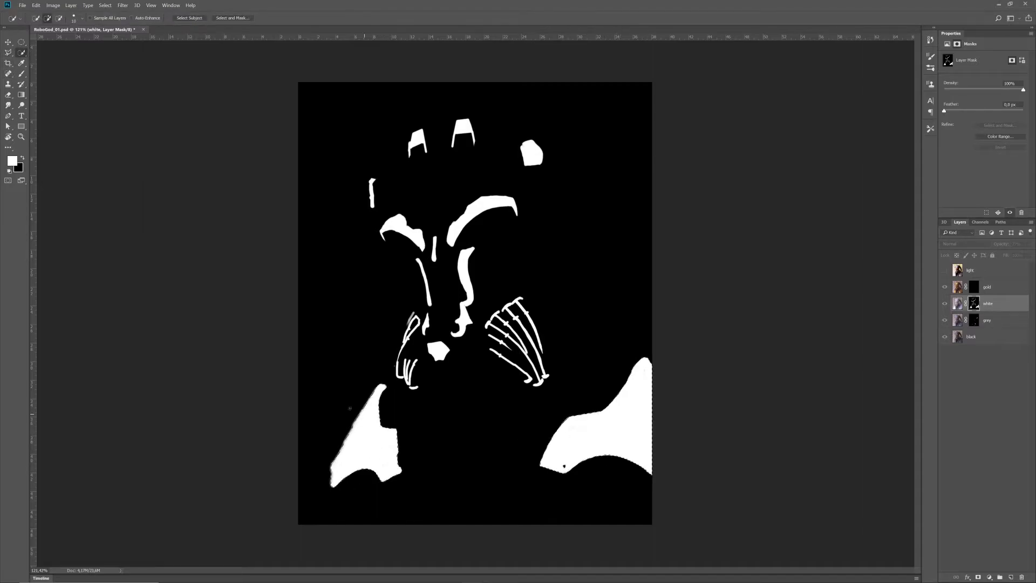
- Fill both selected shoulder shapes in the mask with mid grey (#858585), return to the image and deselect
click(12, 160)
drag(493, 250, 448, 256)
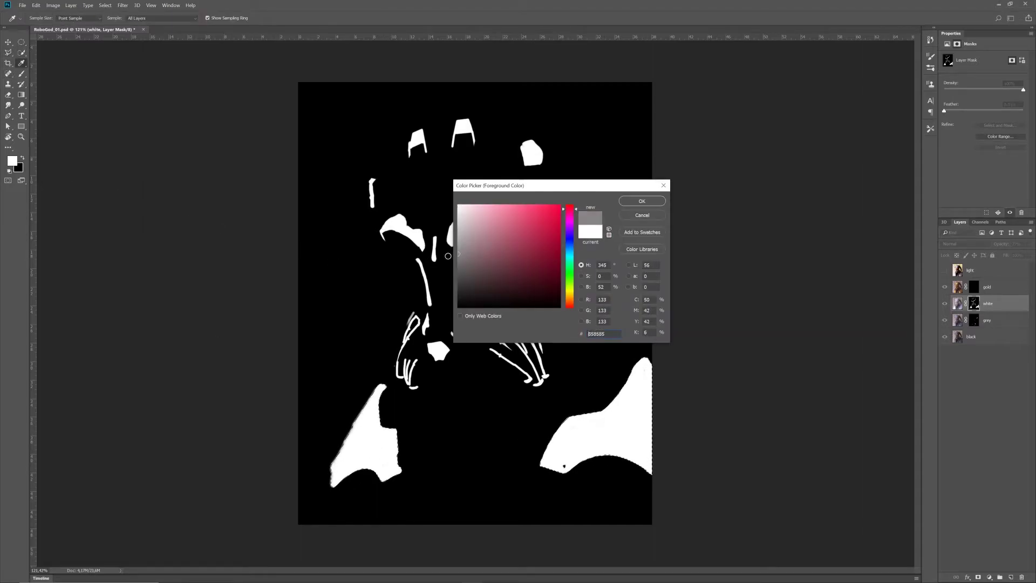
click(643, 201)
key(g)
key(shift+g)
click(620, 434)
click(386, 459)
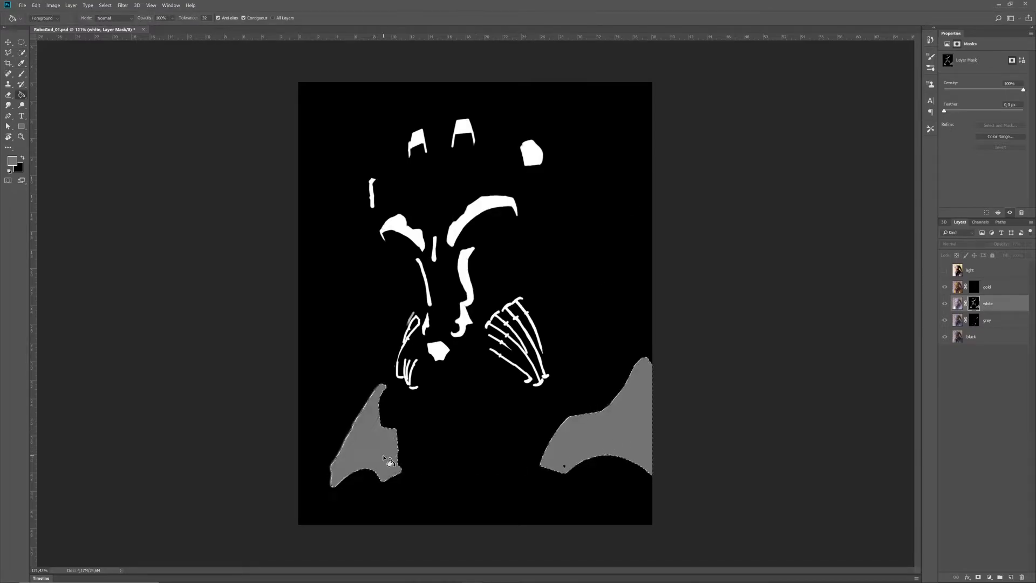
click(956, 303)
key(m)
key(ctrl+d)
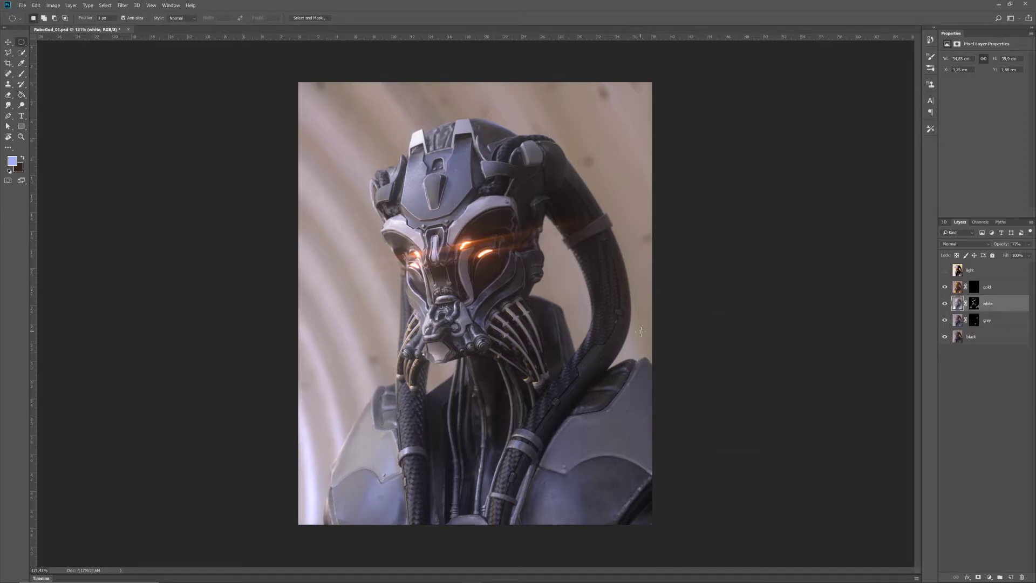
- Inspect the gold layer's mask on its own, return to the image and leave that mask active for editing
click(974, 287)
alt+click(974, 287)
click(958, 290)
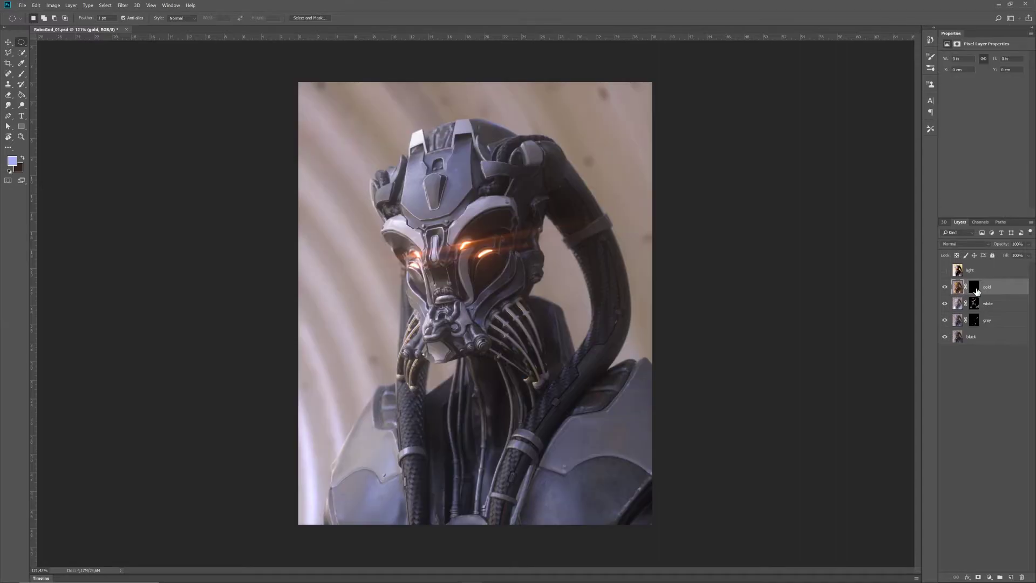
alt+click(975, 287)
alt+click(975, 287)
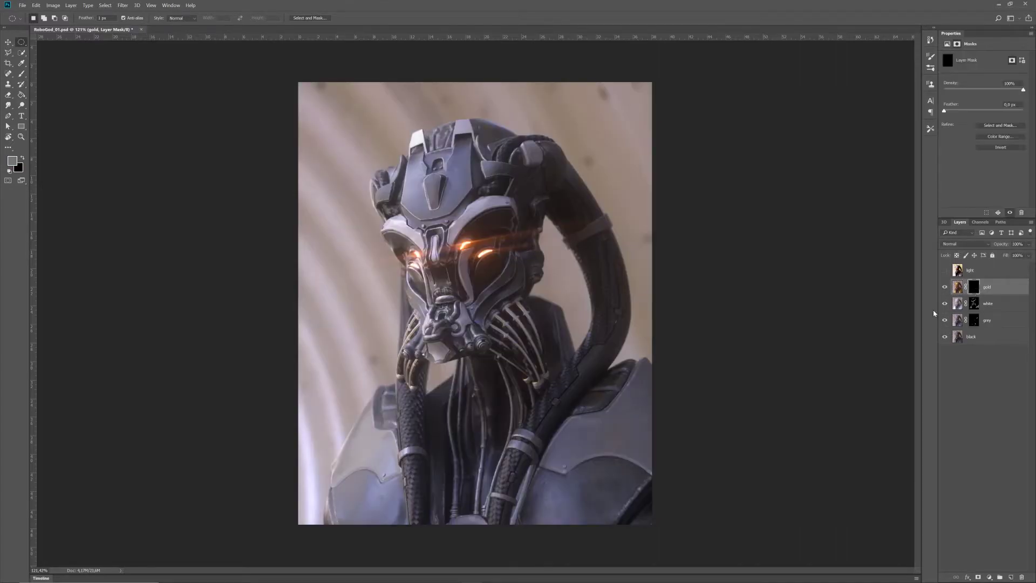
- Set the foreground colour to white and paint the gold mask around the rim of the narrow inset between the eyes
key(b)
scroll(441, 239, up, 8)
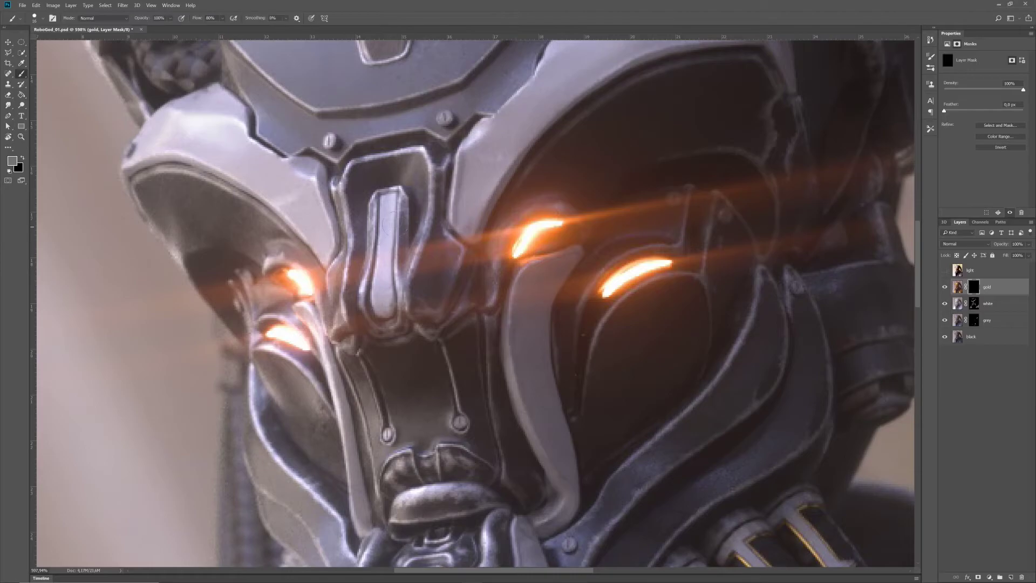
right_click(408, 224)
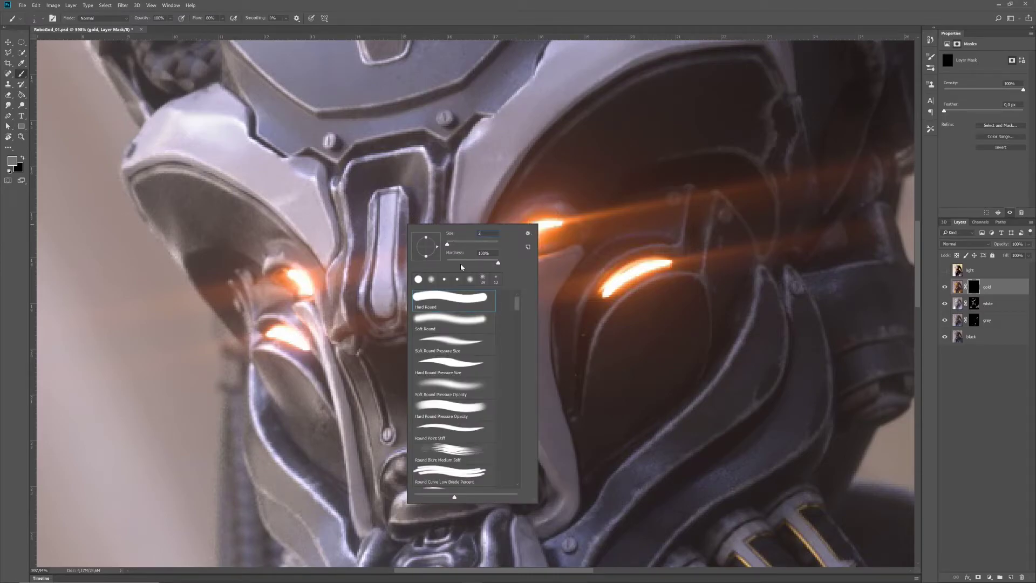
key(Return)
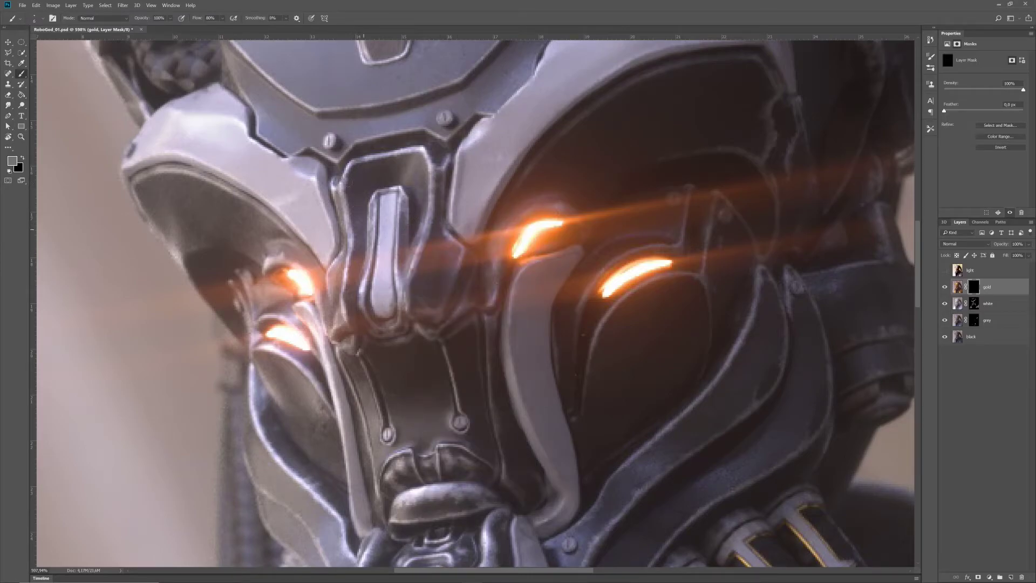
click(12, 161)
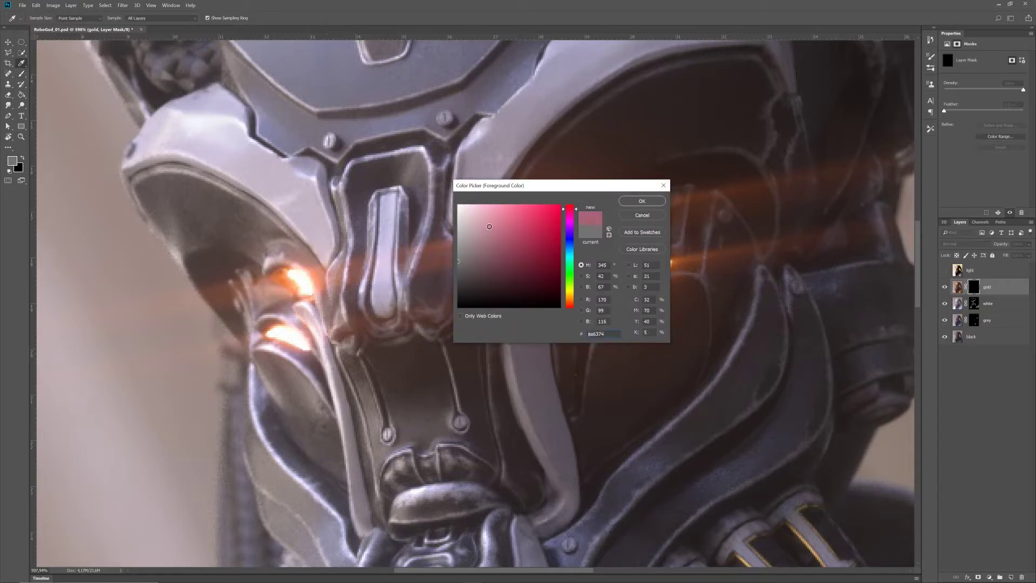
click(641, 202)
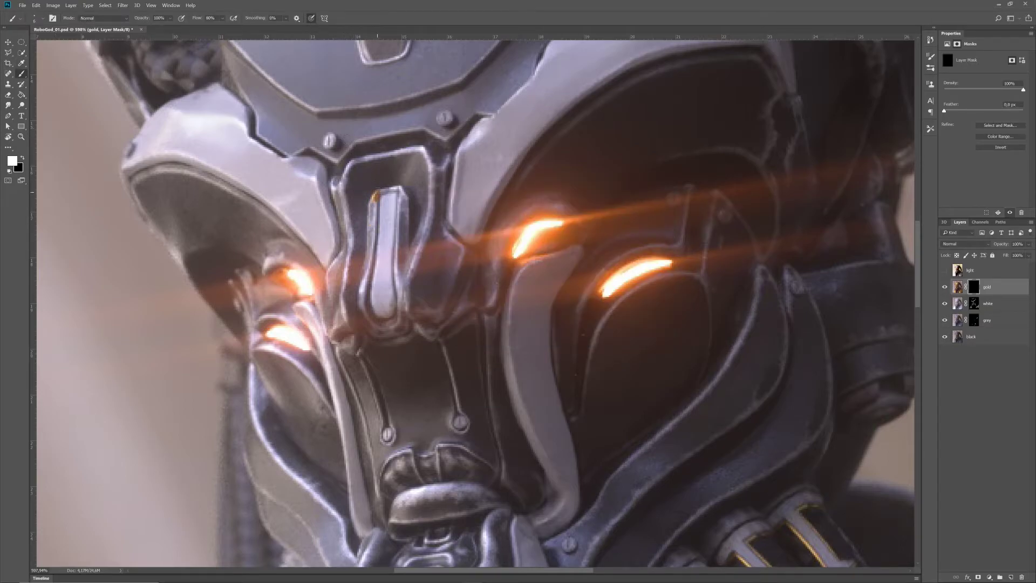
key(x)
key(x)
mouse_move(364, 278)
mouse_down()
mouse_move(365, 312)
mouse_move(390, 330)
mouse_move(379, 336)
mouse_move(398, 330)
mouse_move(403, 236)
mouse_up()
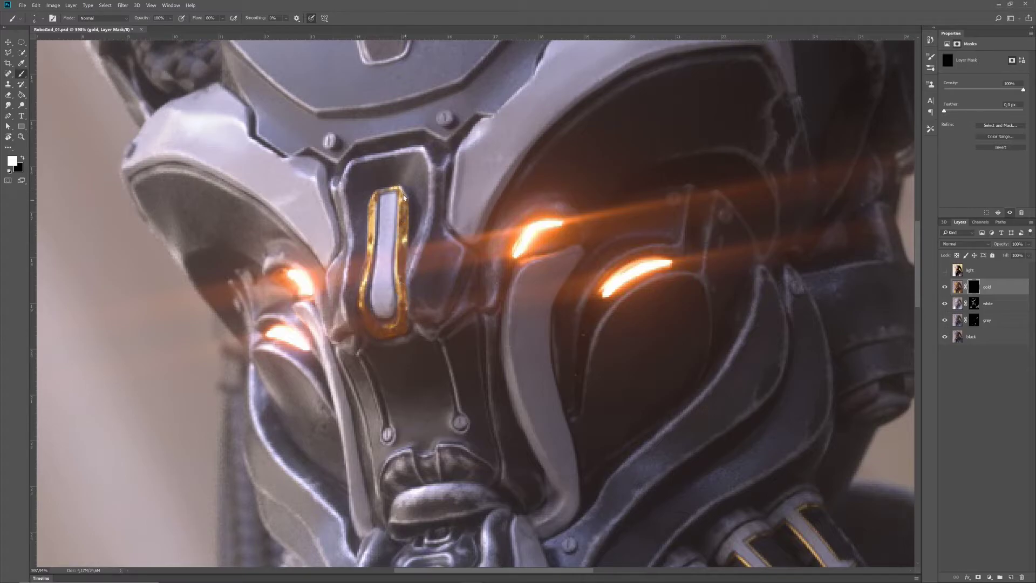
- Outline the large hooked plate on the side of the head in gold and fill its narrow lower arm
drag(545, 107, 391, 335)
drag(573, 191, 493, 277)
mouse_move(381, 140)
mouse_down()
mouse_move(403, 213)
mouse_move(492, 199)
mouse_move(542, 214)
mouse_move(500, 298)
mouse_up()
key(x)
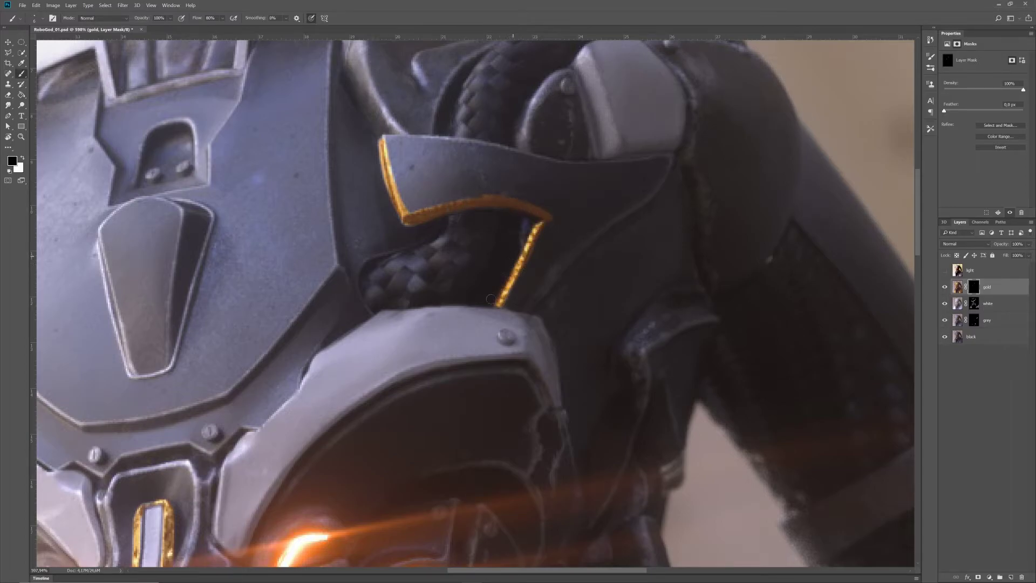
key(x)
drag(502, 305, 531, 306)
mouse_move(569, 256)
mouse_down()
mouse_move(661, 177)
mouse_move(605, 166)
mouse_up()
drag(384, 137, 584, 167)
mouse_move(385, 144)
mouse_down()
mouse_move(406, 208)
mouse_move(480, 189)
mouse_move(553, 227)
mouse_up()
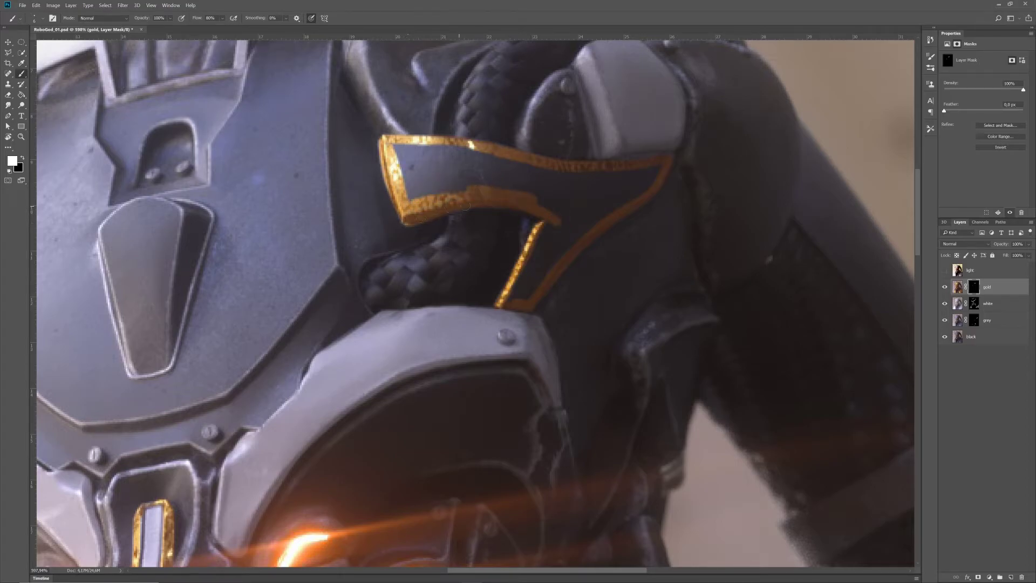
mouse_move(544, 231)
mouse_down()
mouse_move(517, 295)
mouse_move(553, 239)
mouse_move(529, 296)
mouse_move(570, 221)
mouse_move(542, 245)
mouse_up()
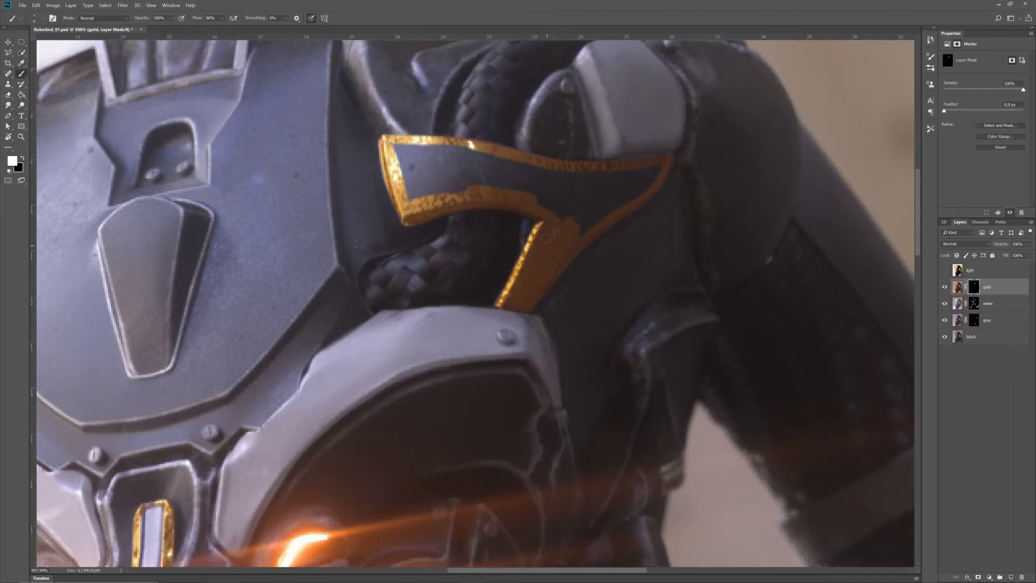
- Set the brush size to 12 px and fill the remaining interior of the hooked side plate with gold
right_click(538, 180)
click(594, 199)
text(12)
key(Return)
mouse_move(405, 163)
mouse_down()
mouse_move(476, 160)
mouse_move(448, 186)
mouse_move(500, 170)
mouse_move(560, 185)
mouse_move(517, 188)
mouse_move(563, 214)
mouse_move(568, 181)
mouse_move(564, 207)
mouse_move(655, 170)
mouse_move(631, 189)
mouse_move(658, 169)
mouse_move(582, 222)
mouse_up()
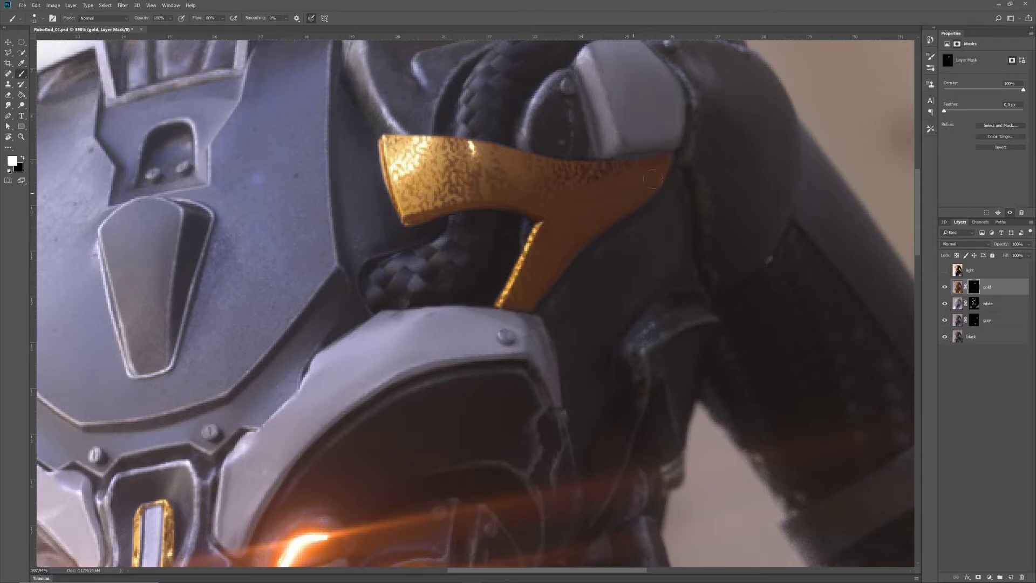
- Paint the face of the smaller plate on the opposite side of the head gold
drag(196, 230, 727, 145)
mouse_move(439, 193)
mouse_down()
mouse_move(469, 180)
mouse_move(401, 246)
mouse_move(411, 233)
mouse_up()
key(ctrl+z)
mouse_move(463, 179)
mouse_down()
mouse_move(425, 204)
mouse_move(432, 243)
mouse_move(468, 178)
mouse_move(421, 236)
mouse_up()
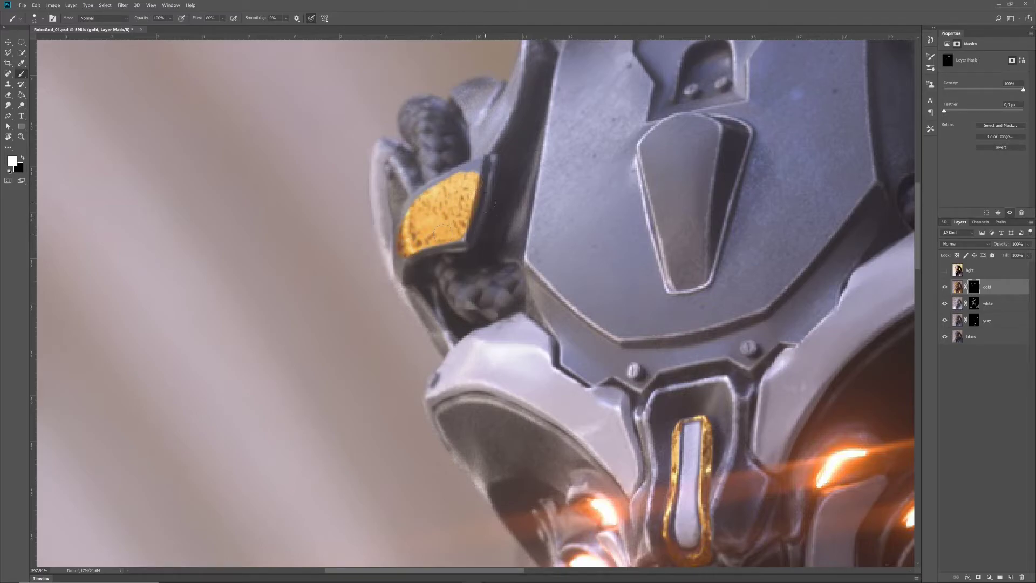
- With a 6 px brush, paint the edges of the smaller side plate and the thin strip running below it gold
right_click(484, 201)
text(6)
key(Return)
mouse_move(488, 158)
mouse_down()
mouse_move(474, 244)
mouse_move(434, 251)
mouse_move(484, 189)
mouse_move(433, 189)
mouse_move(471, 170)
mouse_move(417, 191)
mouse_move(405, 215)
mouse_move(403, 277)
mouse_move(440, 344)
mouse_up()
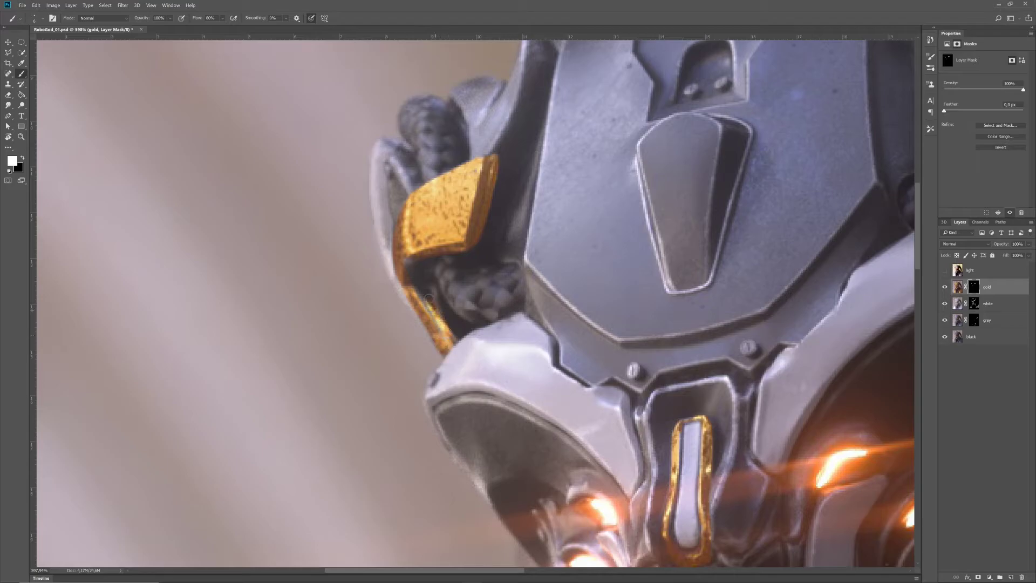
key(ctrl+z)
mouse_move(475, 165)
mouse_down()
mouse_move(431, 186)
mouse_move(405, 217)
mouse_up()
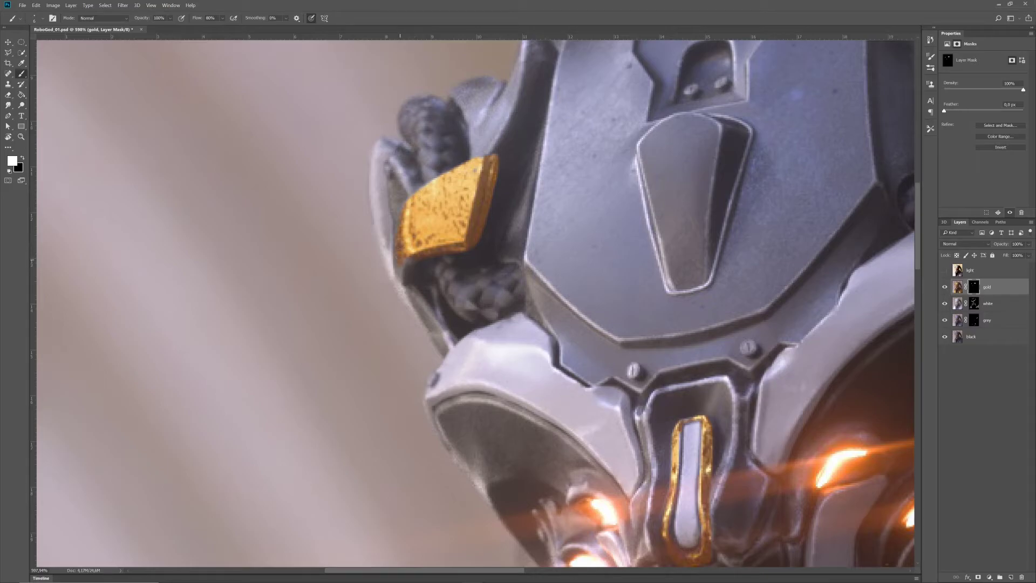
drag(400, 267, 448, 356)
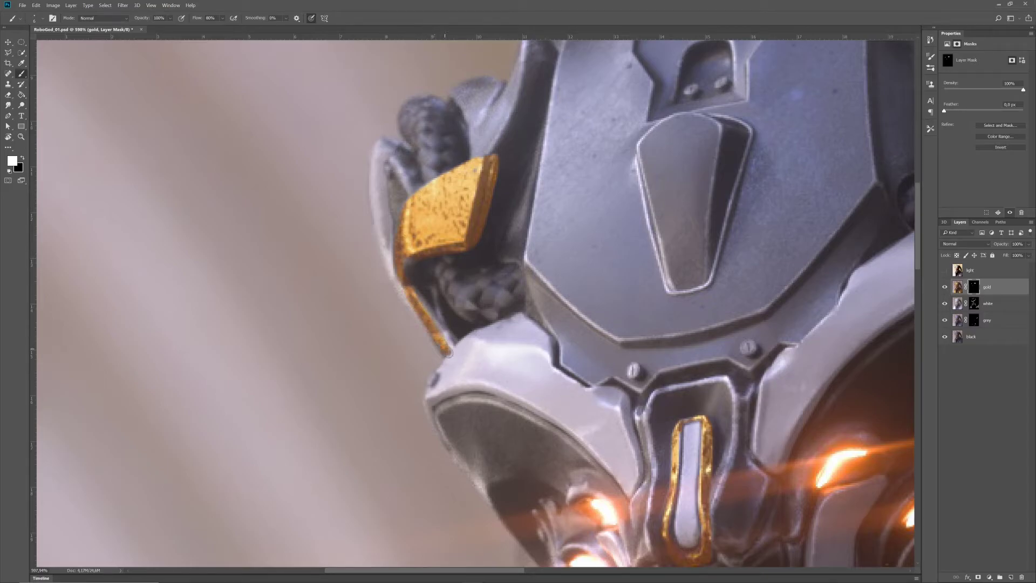
mouse_move(409, 251)
mouse_down()
mouse_move(413, 287)
mouse_move(451, 343)
mouse_up()
key(x)
key(x)
- Paint the tapered inset in the middle of the forehead gold, first along its outline and across its whole surface
key(z)
drag(675, 280, 639, 312)
drag(455, 278, 468, 277)
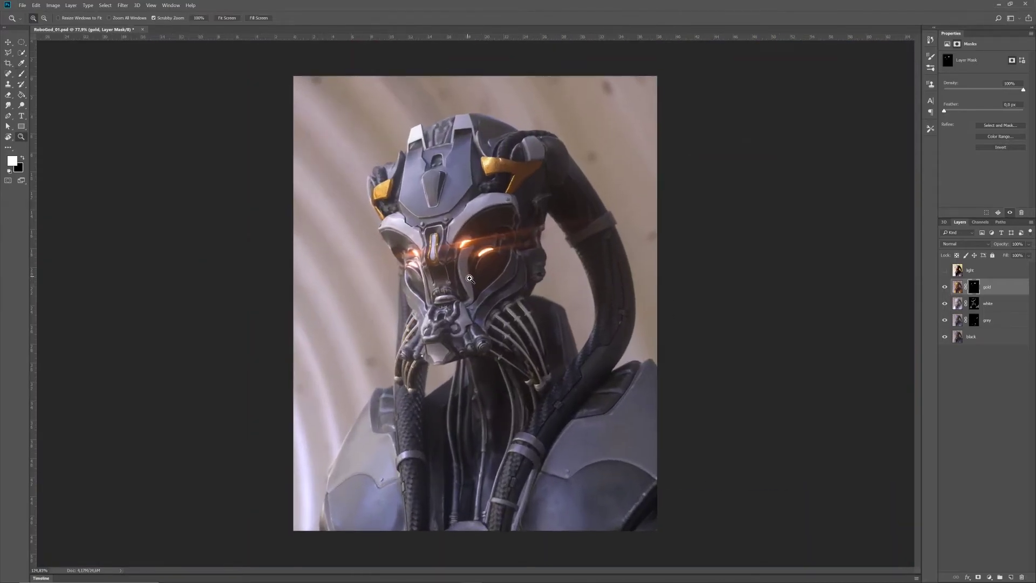
mouse_move(435, 173)
mouse_down()
mouse_move(414, 161)
mouse_move(468, 145)
mouse_move(460, 158)
mouse_move(429, 144)
mouse_move(403, 170)
mouse_move(430, 287)
mouse_move(427, 261)
mouse_up()
key(b)
key(ctrl+z)
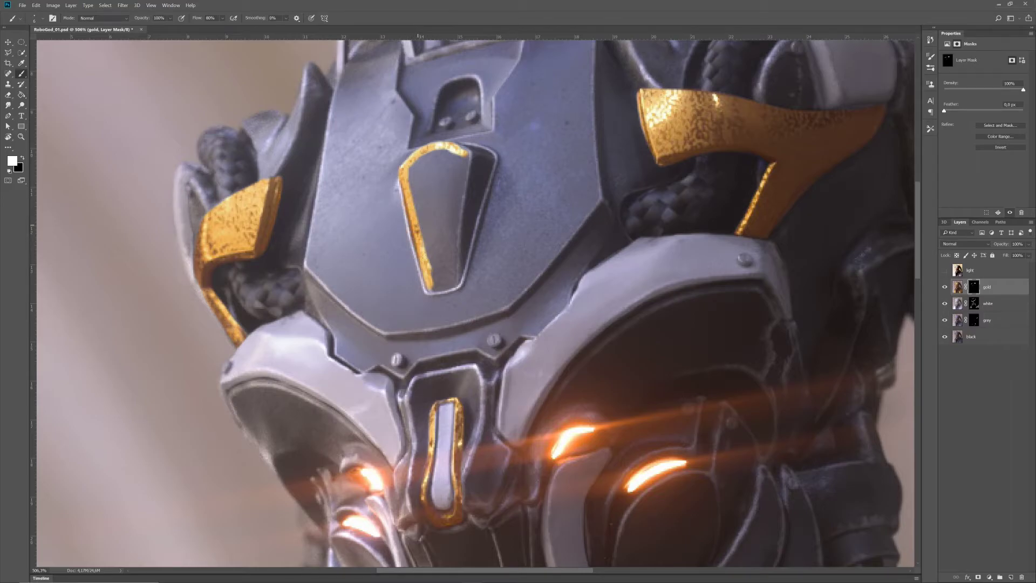
key(x)
key(x)
mouse_move(426, 287)
mouse_down()
mouse_move(460, 270)
mouse_move(490, 158)
mouse_up()
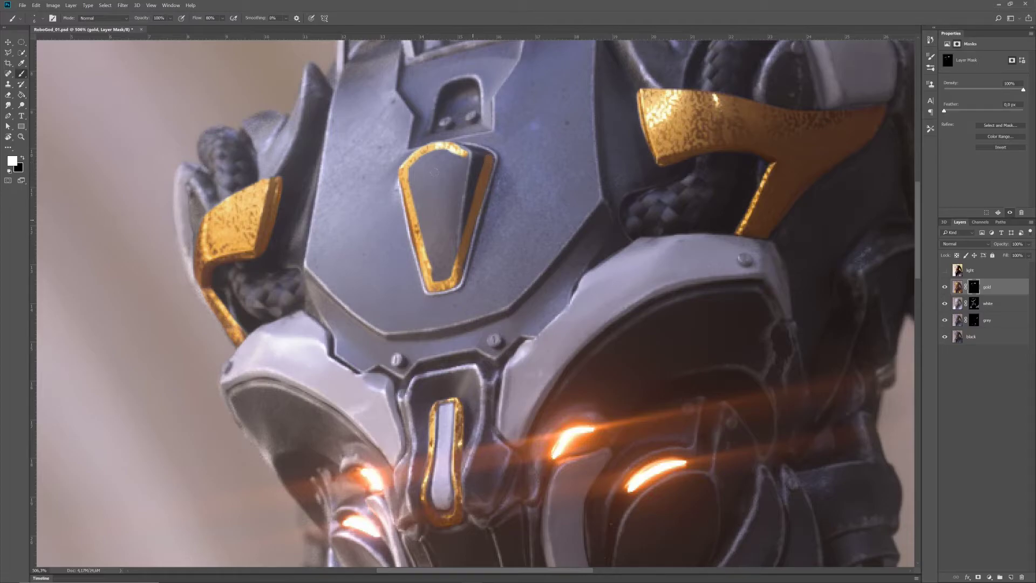
mouse_move(488, 159)
mouse_down()
mouse_move(456, 148)
mouse_move(477, 158)
mouse_move(451, 275)
mouse_move(453, 154)
mouse_move(418, 156)
mouse_move(412, 187)
mouse_move(434, 280)
mouse_move(448, 276)
mouse_move(447, 159)
mouse_move(416, 170)
mouse_move(439, 273)
mouse_move(445, 166)
mouse_move(431, 240)
mouse_move(421, 165)
mouse_move(437, 160)
mouse_move(443, 178)
mouse_up()
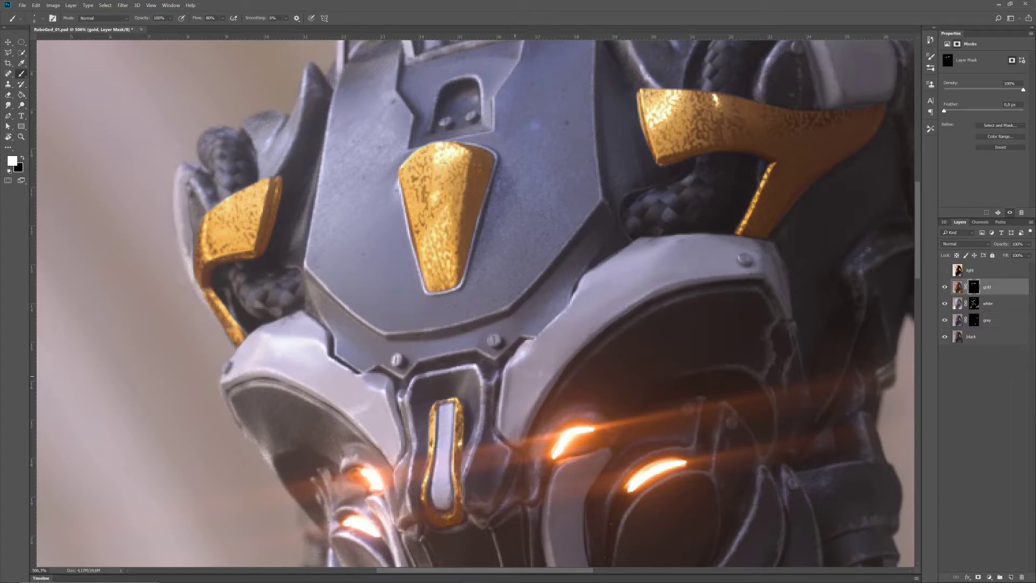
- Paint gold onto the tip just below the end collar of the rib-like cheek cables
key(z)
drag(554, 379, 494, 384)
drag(544, 428, 500, 270)
drag(526, 363, 506, 320)
mouse_move(600, 409)
mouse_down()
mouse_move(622, 402)
mouse_move(613, 374)
mouse_move(625, 365)
mouse_up()
key(b)
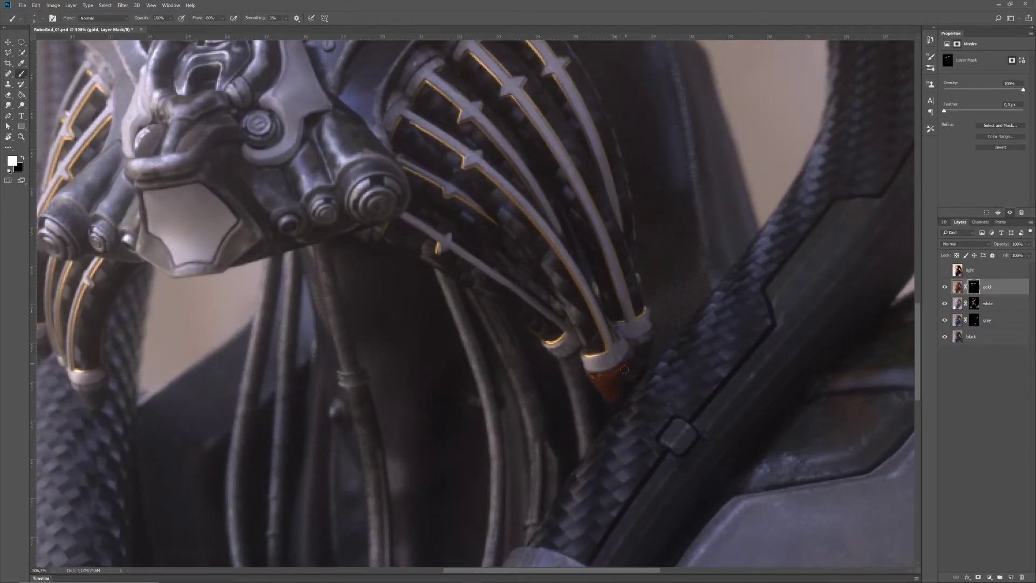
drag(652, 333, 631, 377)
key(z)
key(ctrl+0)
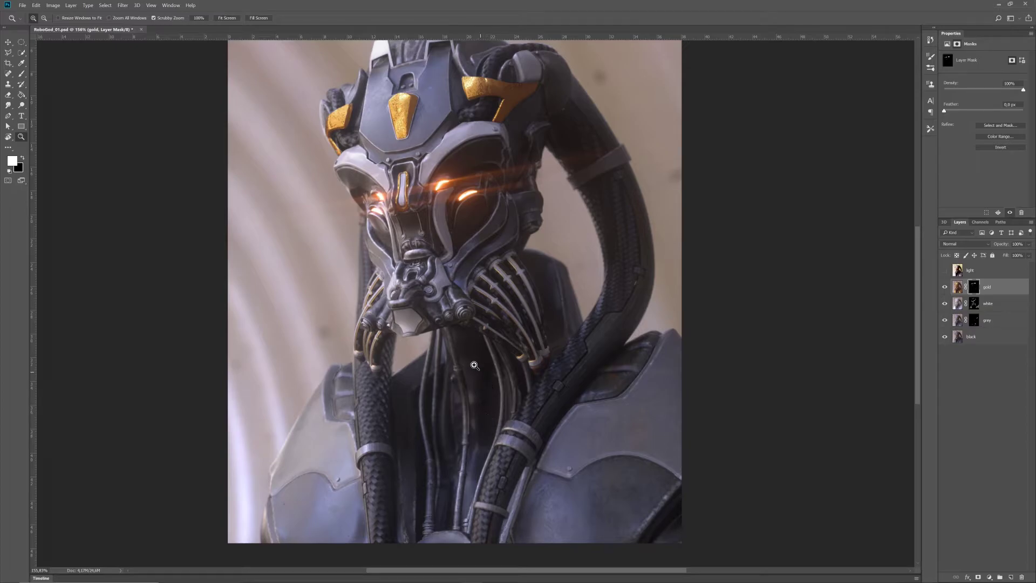
- Paint the notched ridge directly above the light upper lip gold
drag(466, 291, 494, 332)
drag(434, 298, 462, 312)
key(b)
mouse_move(437, 253)
mouse_down()
mouse_move(444, 268)
mouse_move(424, 259)
mouse_move(418, 277)
mouse_move(456, 258)
mouse_move(501, 264)
mouse_move(482, 263)
mouse_up()
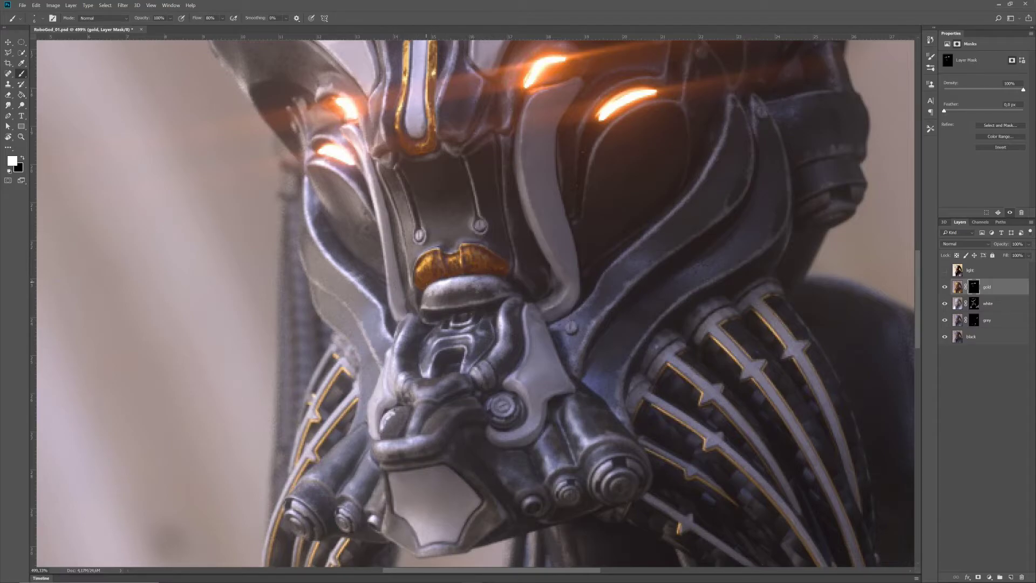
- Paint the small detail beneath the upper lip and the protruding edge above the white chin plate gold
drag(457, 319, 470, 321)
key(x)
key(x)
mouse_move(467, 416)
mouse_down()
mouse_move(439, 442)
mouse_move(380, 457)
mouse_move(390, 411)
mouse_move(394, 444)
mouse_move(421, 437)
mouse_move(387, 450)
mouse_move(407, 447)
mouse_move(437, 416)
mouse_up()
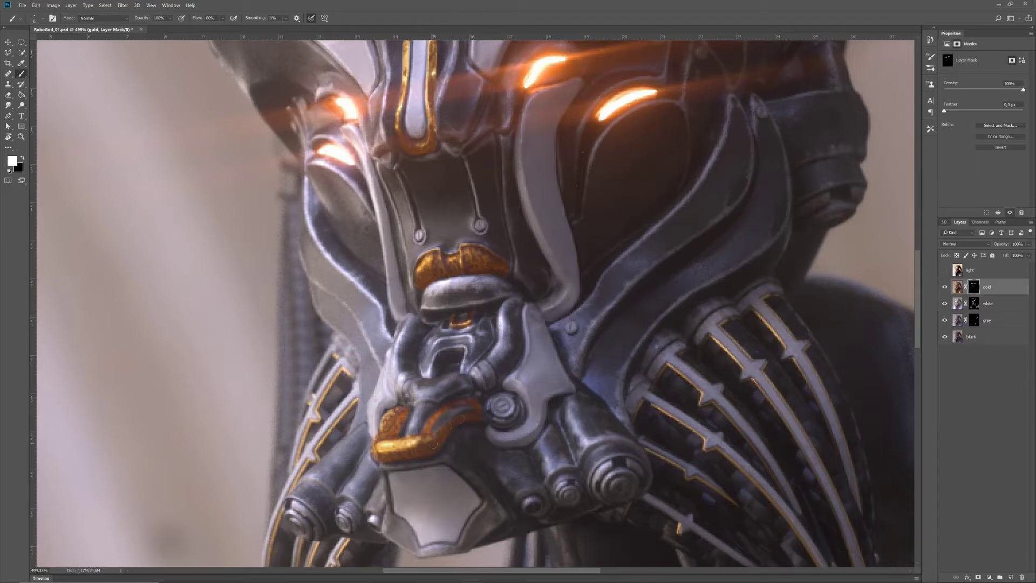
click(438, 423)
- Paint the ring around the end of the largest jaw cylinder gold
mouse_move(618, 460)
mouse_down()
mouse_move(554, 404)
mouse_move(564, 406)
mouse_move(562, 393)
mouse_move(550, 426)
mouse_up()
drag(580, 393, 592, 402)
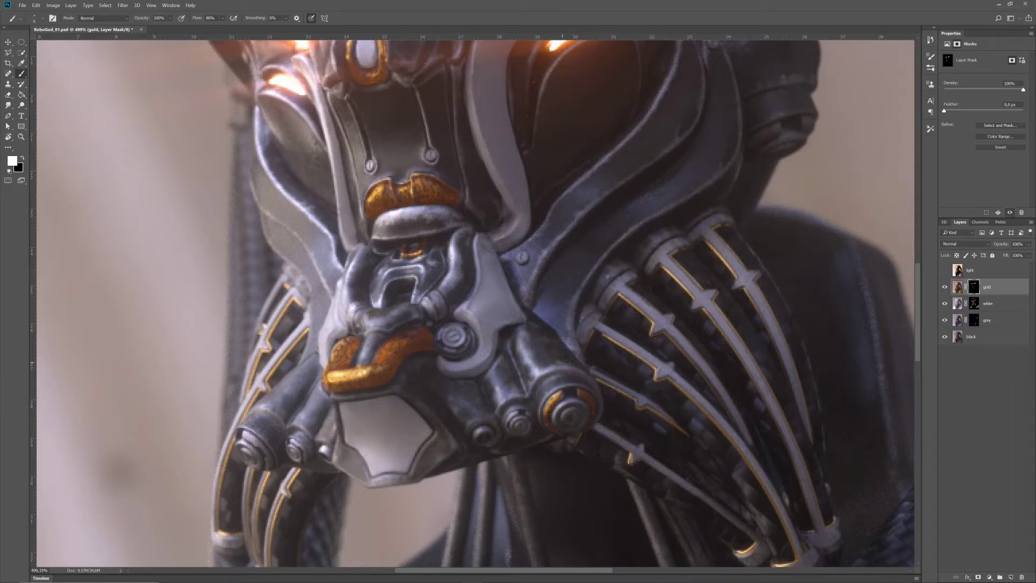
key(z)
drag(528, 426, 451, 473)
drag(464, 431, 421, 409)
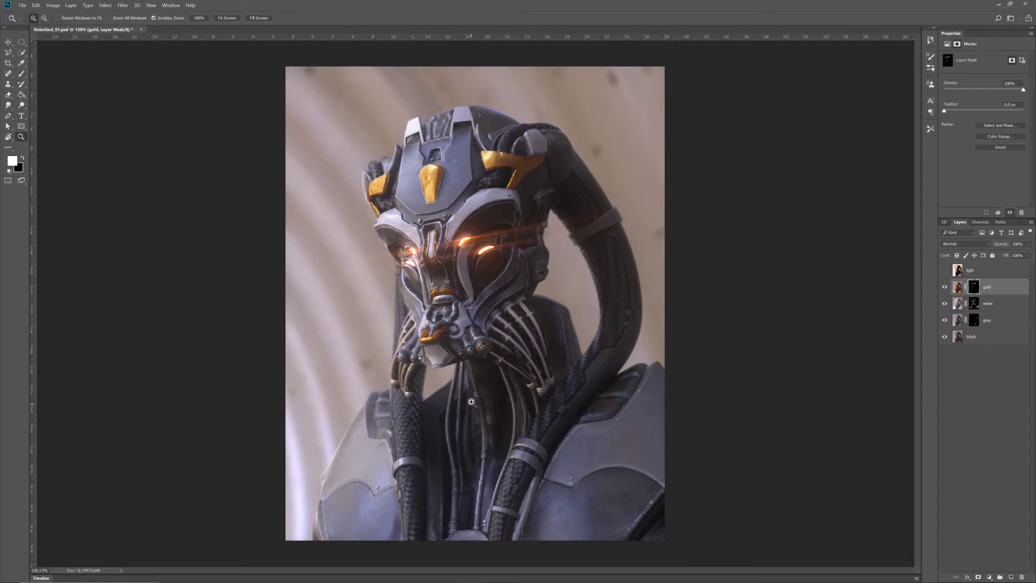
- Paint gold rings on the ends of the two cylinders across the jaw and the smaller one beside the largest cylinder
drag(408, 360, 399, 354)
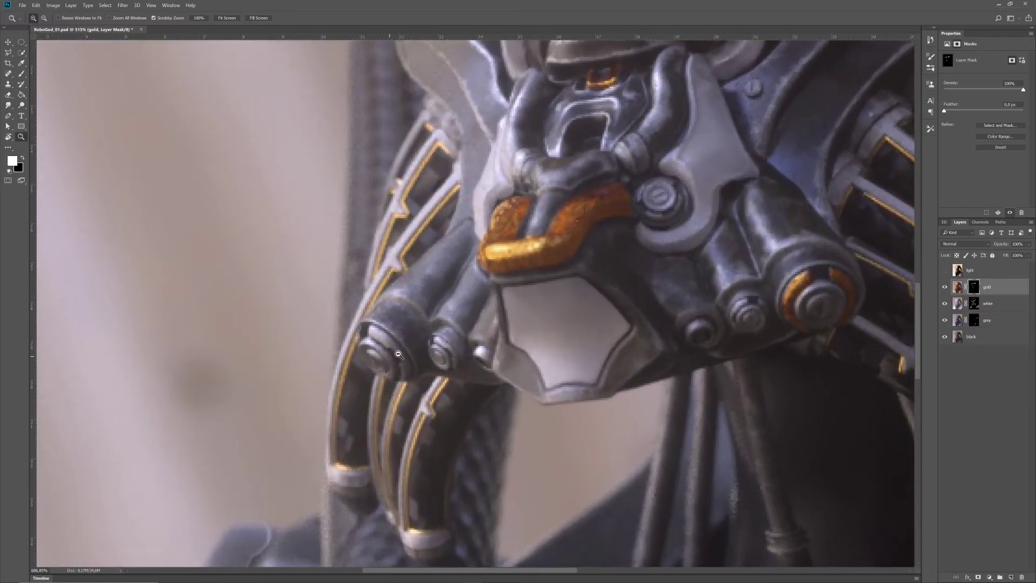
key(b)
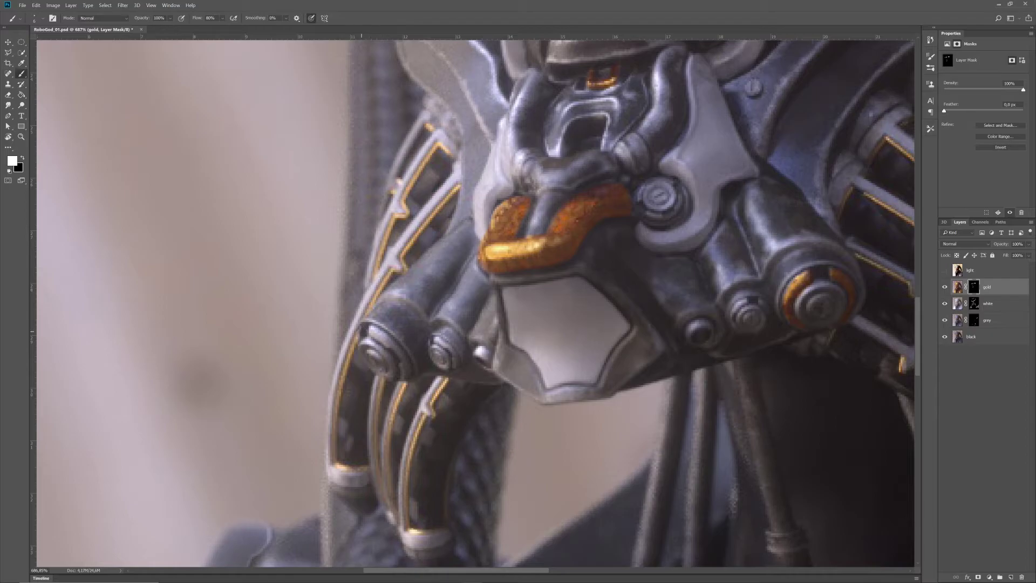
drag(376, 330, 405, 380)
drag(440, 343, 456, 370)
drag(742, 303, 734, 320)
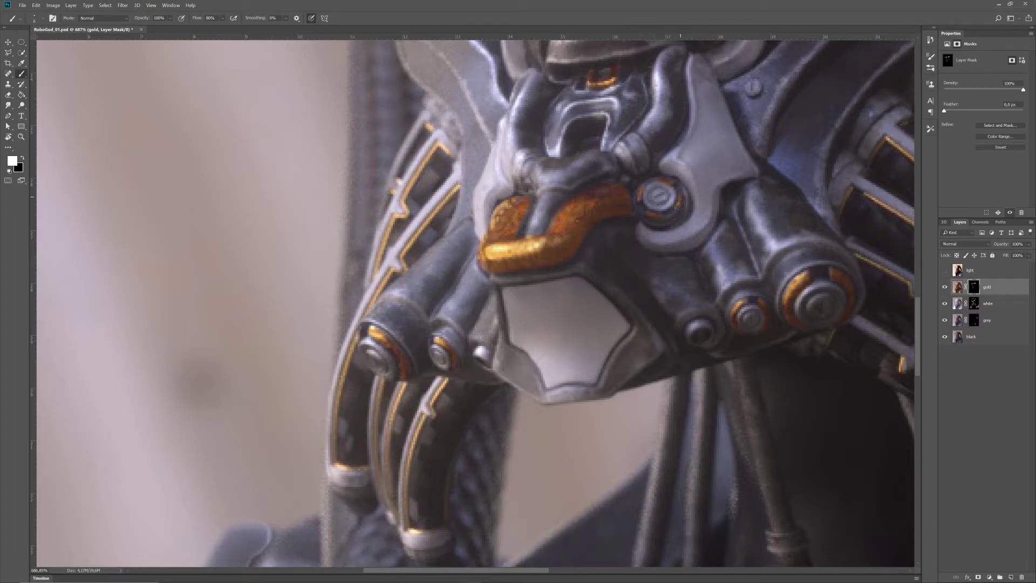
- Undo the strokes on the outer ring of the round jaw bolt and paint its inner ring gold instead
key(ctrl+alt+z)
key(ctrl+alt+z)
key(ctrl+alt+z)
key(ctrl+alt+z)
mouse_move(655, 184)
mouse_down()
mouse_move(650, 205)
mouse_move(669, 207)
mouse_move(661, 184)
mouse_up()
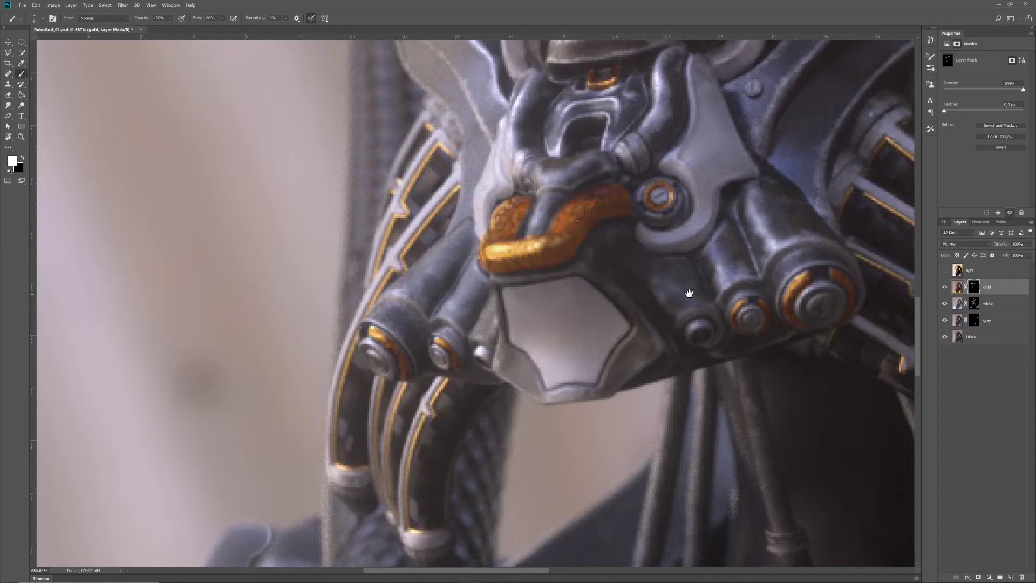
- Paint the two small clasps on the lower part of the thick braided hose gold
drag(687, 293, 412, 387)
drag(503, 327, 476, 337)
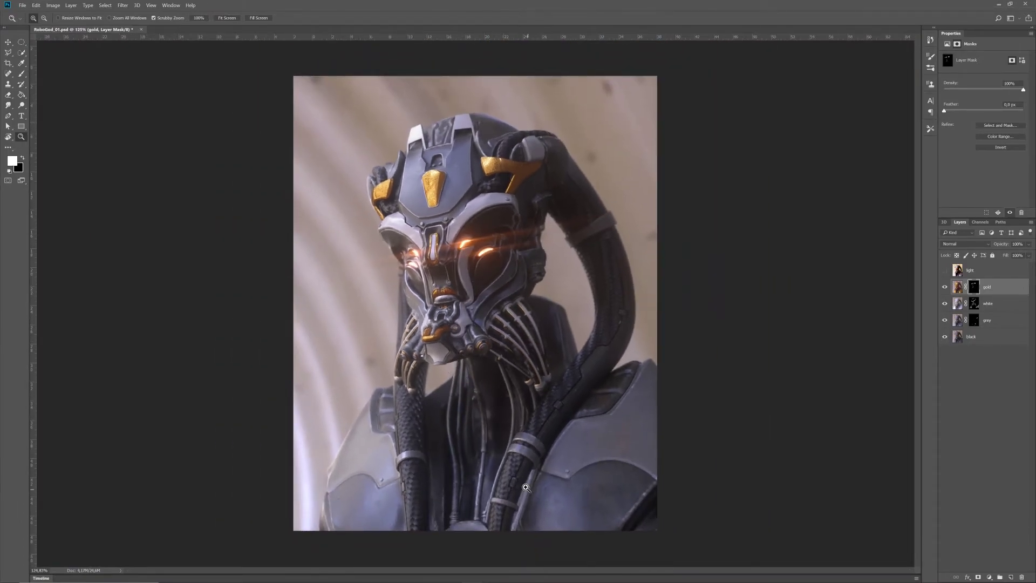
scroll(531, 488, up, 6)
scroll(539, 485, up, 1)
key(b)
mouse_move(512, 473)
mouse_down()
mouse_move(506, 488)
mouse_move(516, 467)
mouse_up()
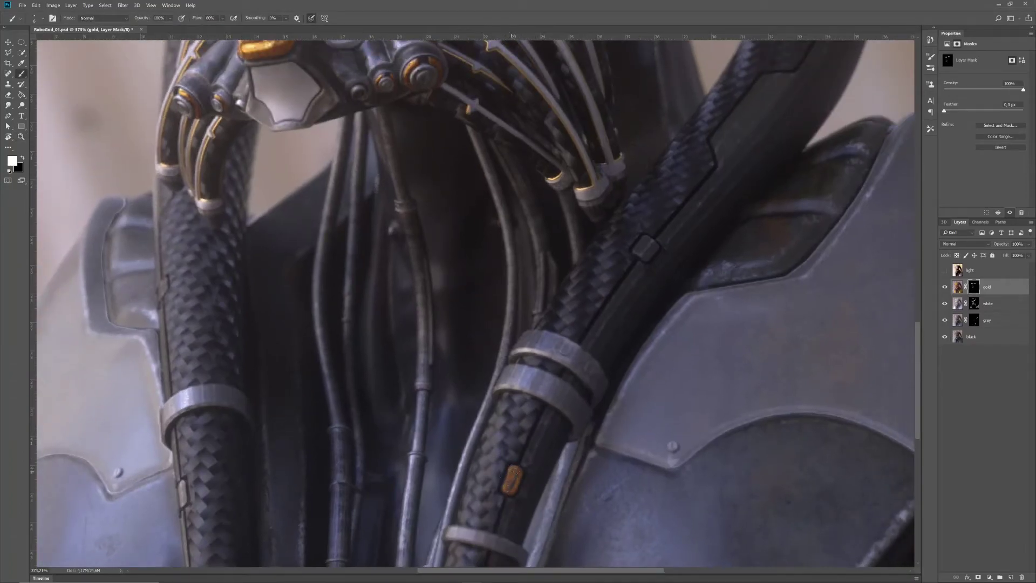
mouse_move(641, 255)
mouse_down()
mouse_move(638, 238)
mouse_move(644, 248)
mouse_up()
- Paint the clasps higher up the thick hose gold, enlarging the brush to complete the one below the hose band
drag(707, 156, 476, 482)
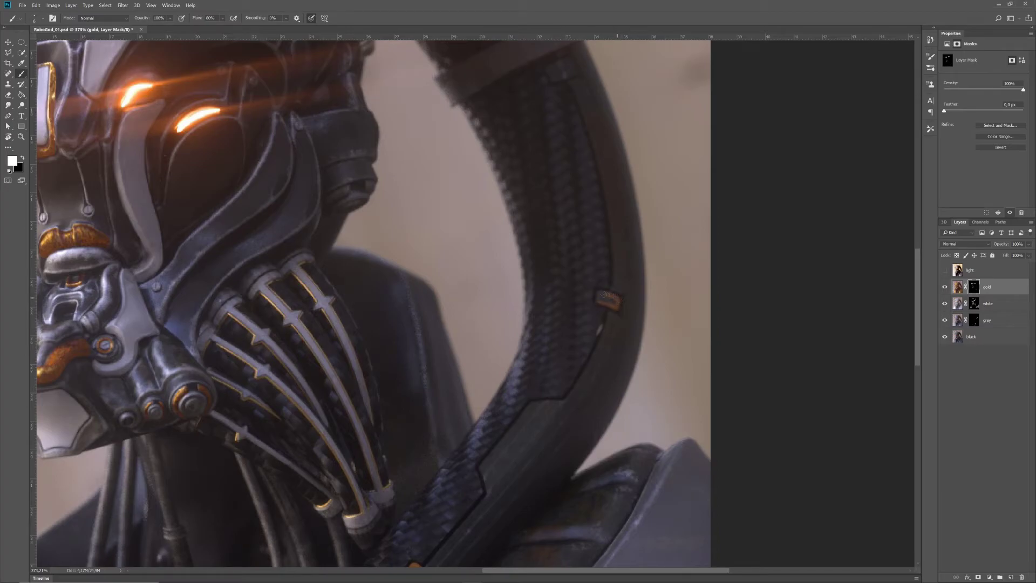
drag(534, 132, 513, 325)
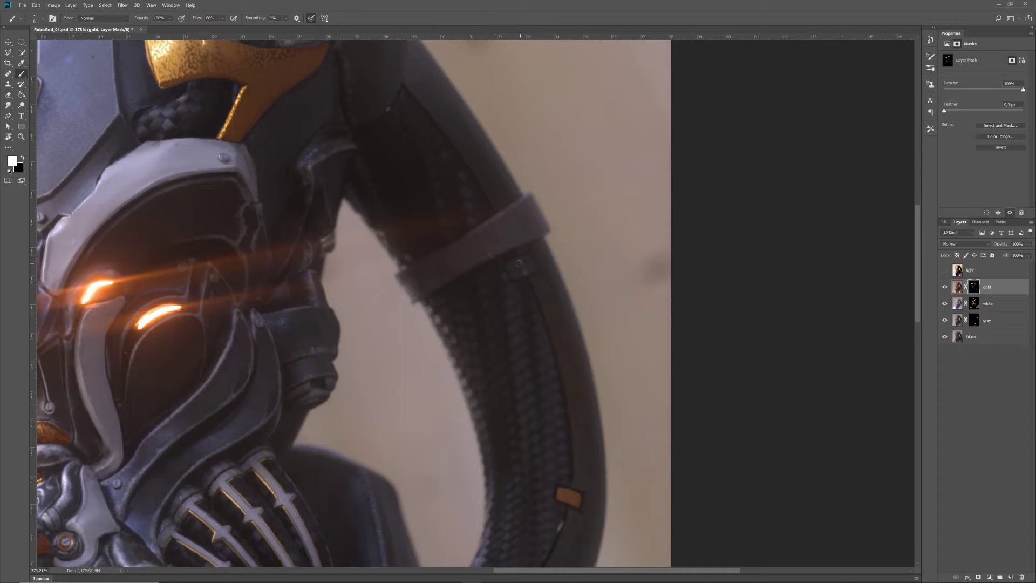
drag(534, 270, 521, 264)
right_click(524, 263)
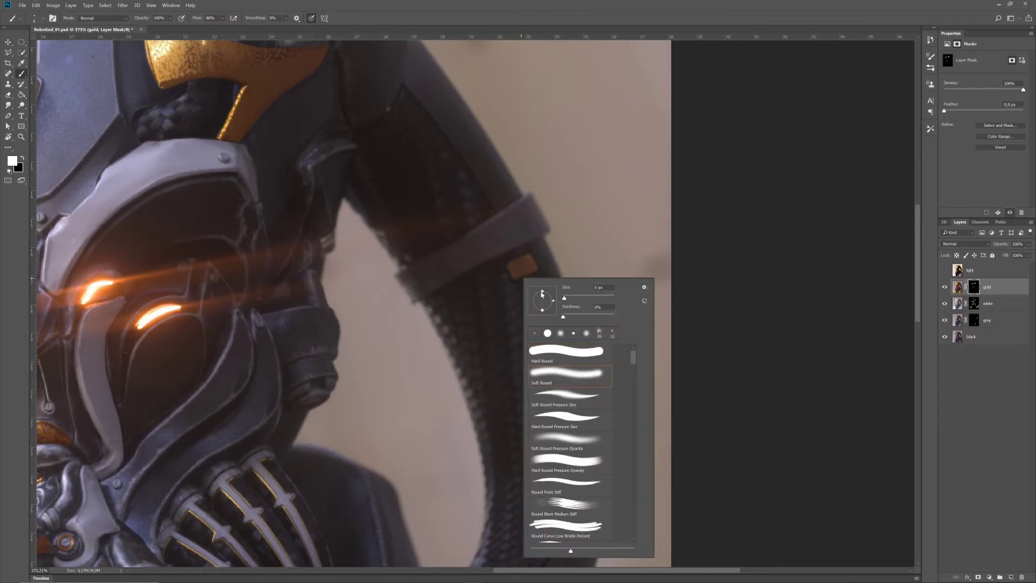
drag(564, 297, 566, 299)
click(512, 265)
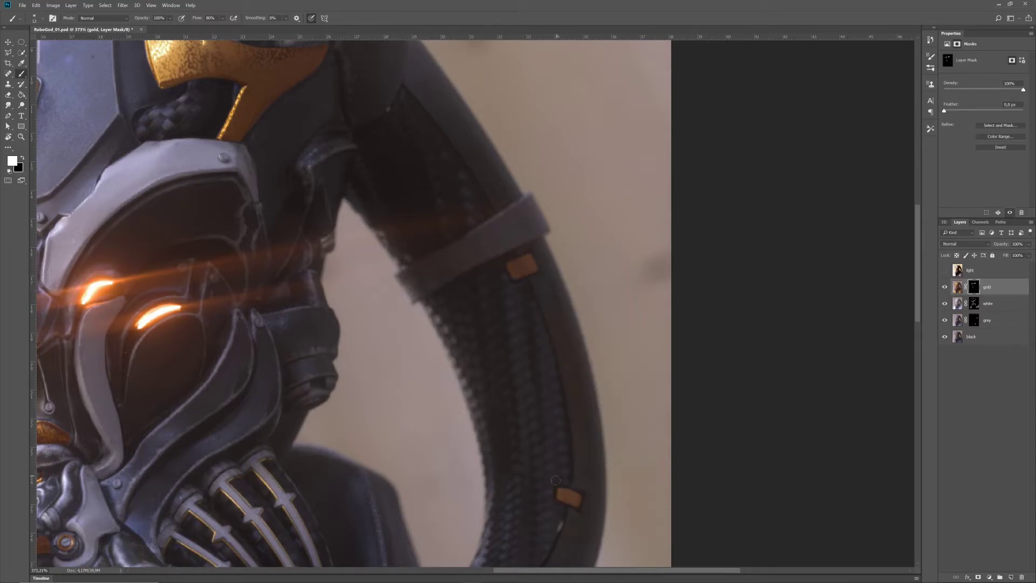
scroll(562, 492, down, 6)
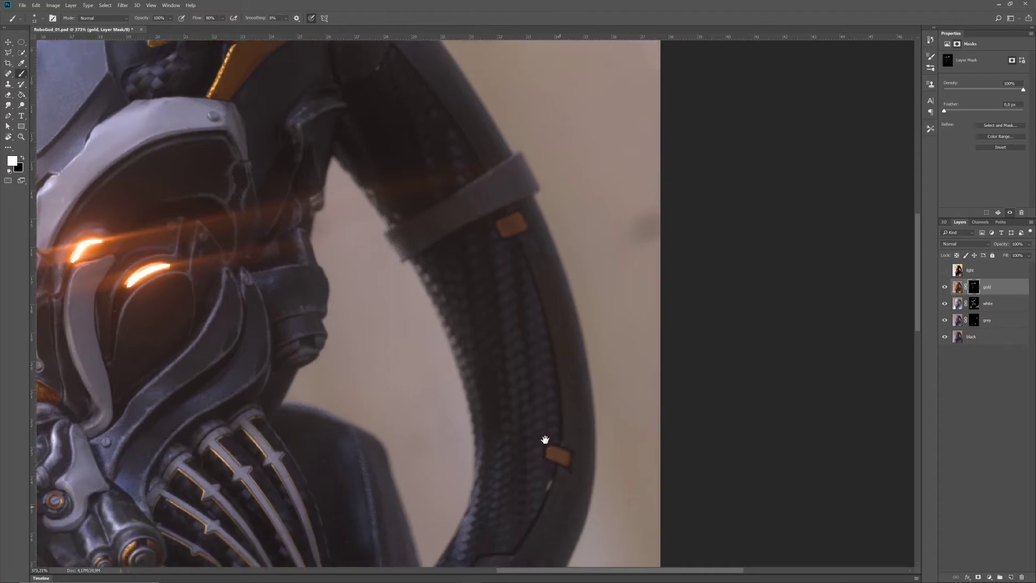
- Paint the small clasps along the outer edge of the far braided hose gold, including the one beside the face
drag(244, 439, 767, 170)
mouse_move(452, 415)
mouse_down()
mouse_move(451, 430)
mouse_move(451, 412)
mouse_up()
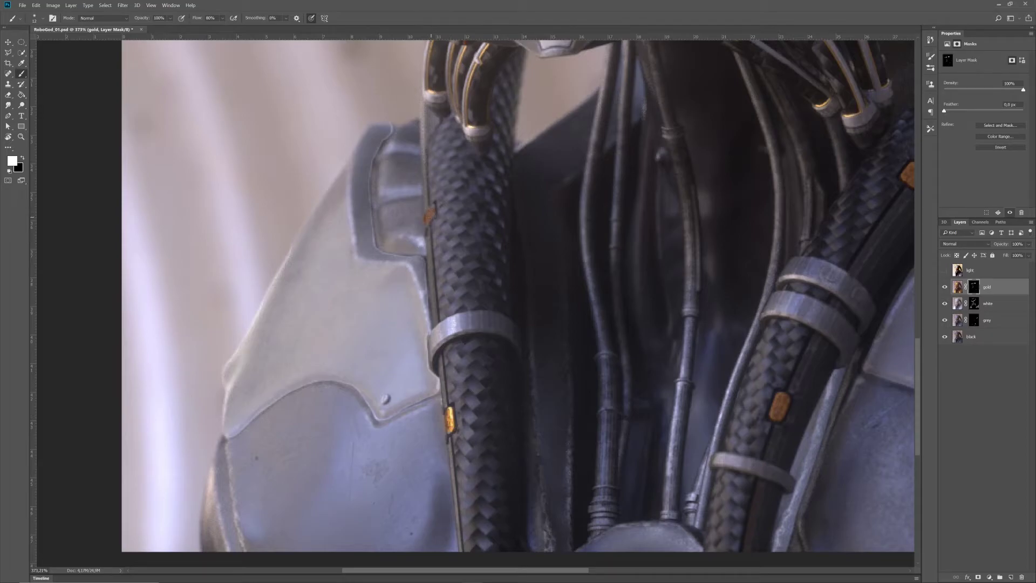
key(x)
drag(424, 144, 434, 401)
drag(485, 162, 440, 355)
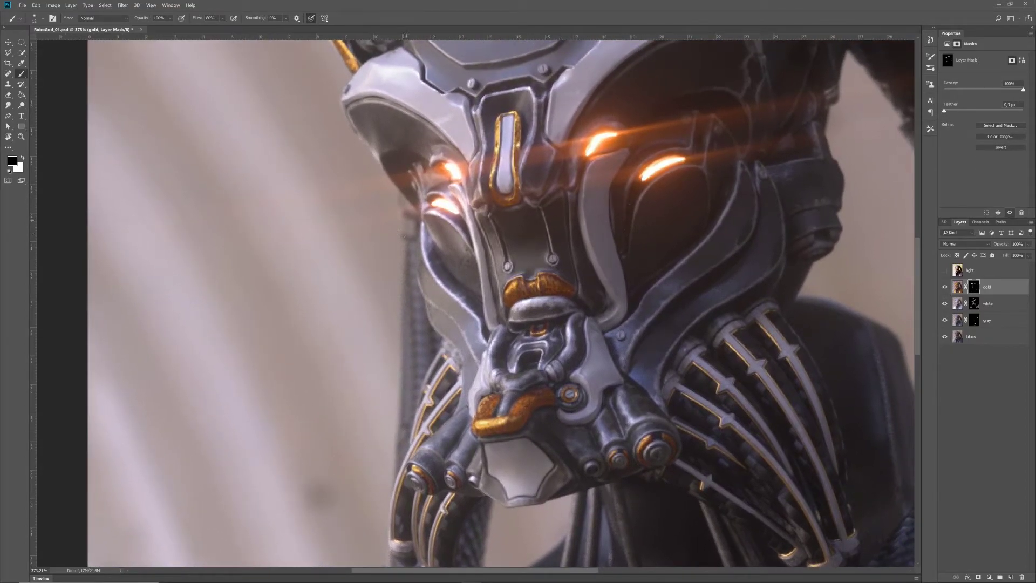
key(x)
key(z)
drag(587, 298, 563, 320)
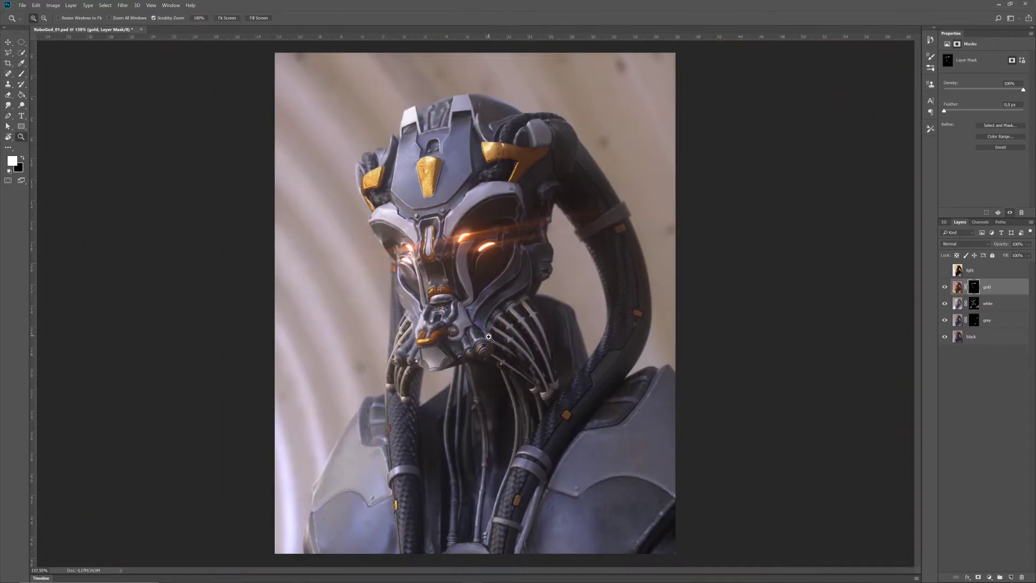
- Paint the ring and end cap of the cylindrical part behind the near cheek gold
mouse_move(545, 283)
mouse_down()
mouse_move(576, 274)
mouse_move(523, 270)
mouse_move(530, 263)
mouse_move(500, 286)
mouse_move(530, 262)
mouse_up()
key(b)
right_click(549, 269)
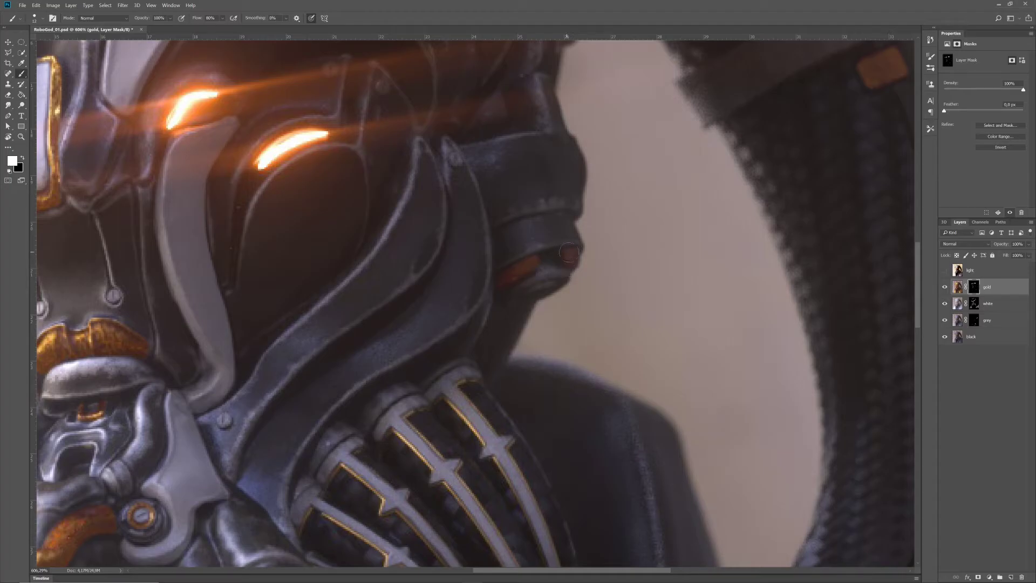
key(x)
key(z)
key(ctrl+0)
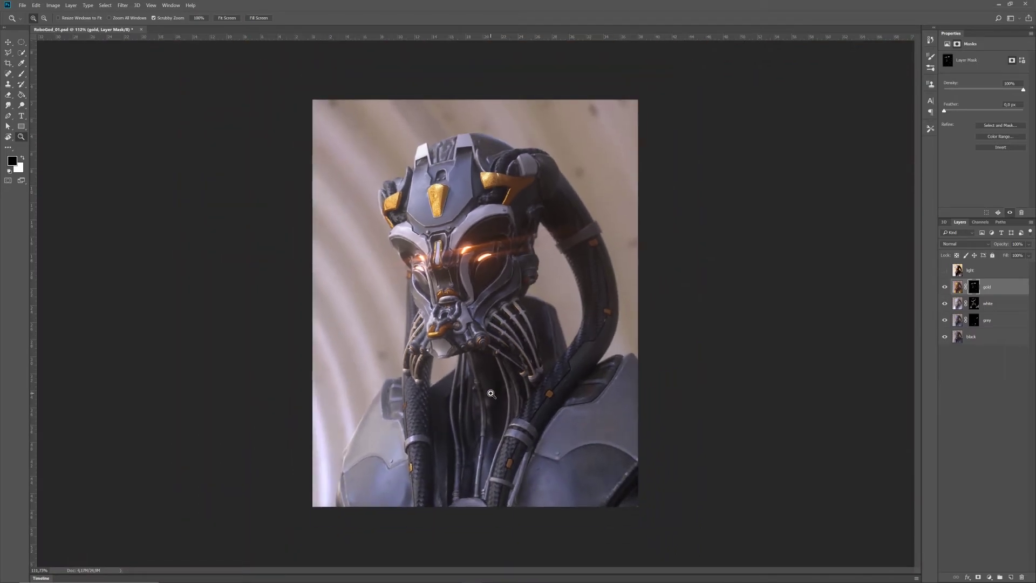
- Try painting the pale strip directly beneath the gold upper lip gold as well
drag(447, 300, 499, 307)
key(b)
key(x)
drag(384, 294, 410, 295)
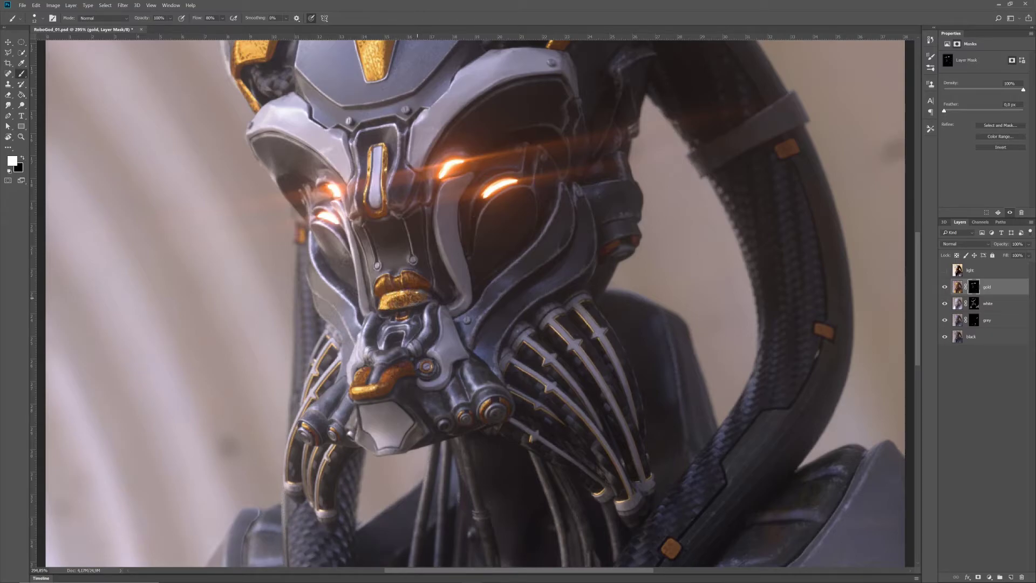
key(u)
key(z)
key(ctrl+0)
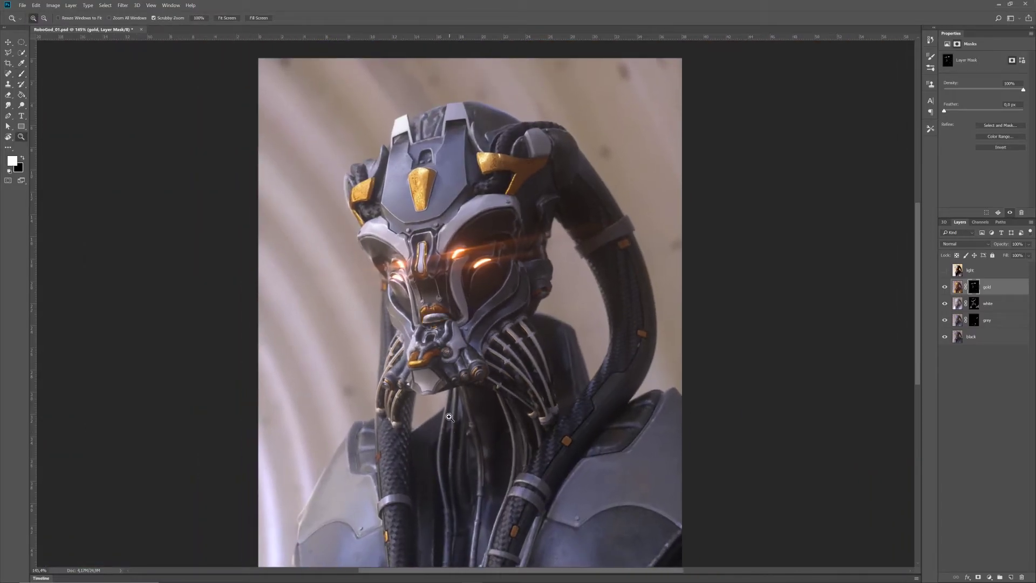
- On the white layer's mask, paint in the collar of the central neck cable, setting the brush size to 4 px
key(b)
key(x)
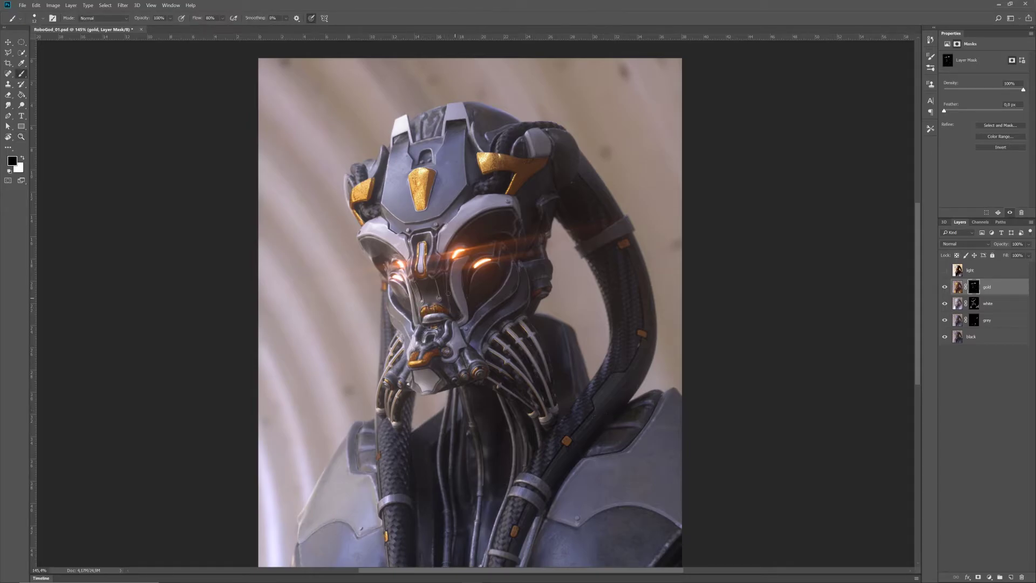
drag(508, 392, 479, 404)
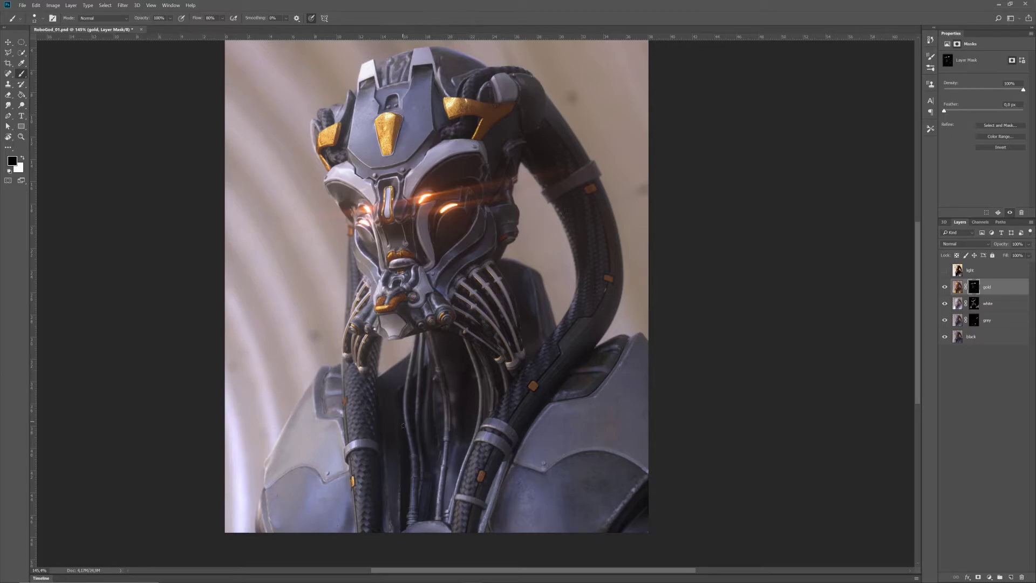
key(z)
drag(436, 476, 483, 475)
click(975, 303)
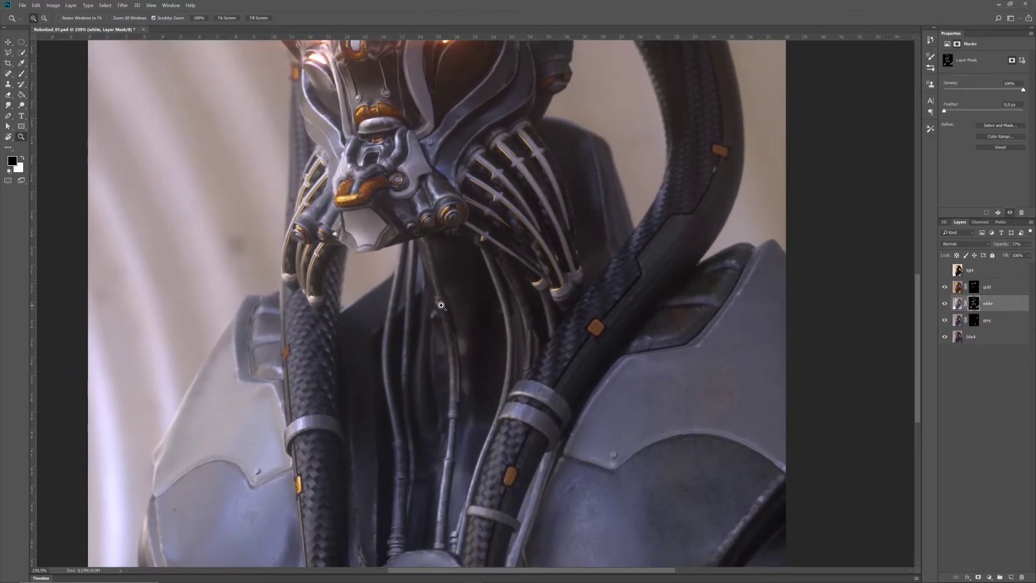
drag(431, 286, 469, 286)
key(b)
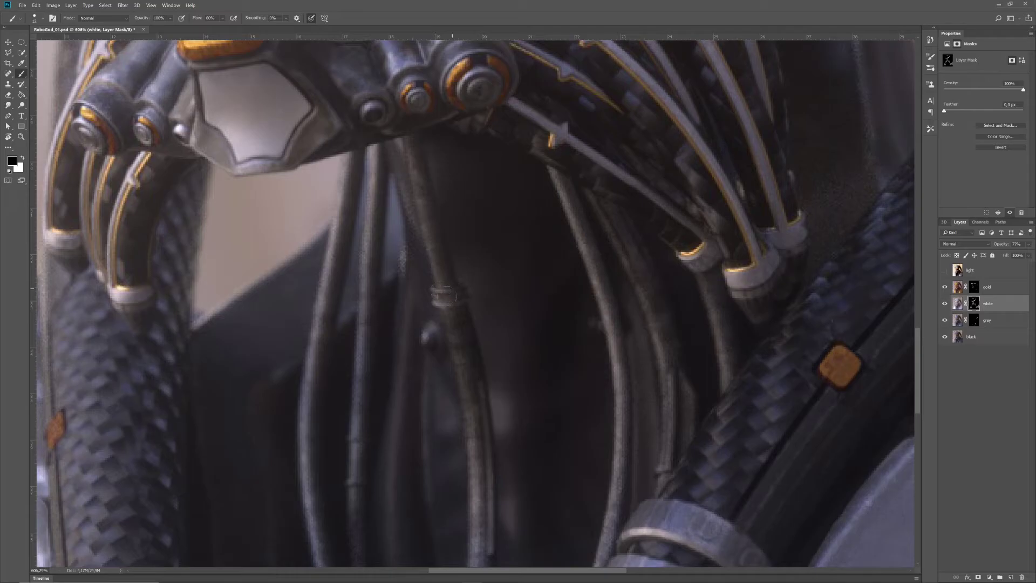
key(x)
mouse_move(460, 287)
mouse_down()
mouse_move(448, 294)
mouse_move(463, 298)
mouse_up()
right_click(463, 282)
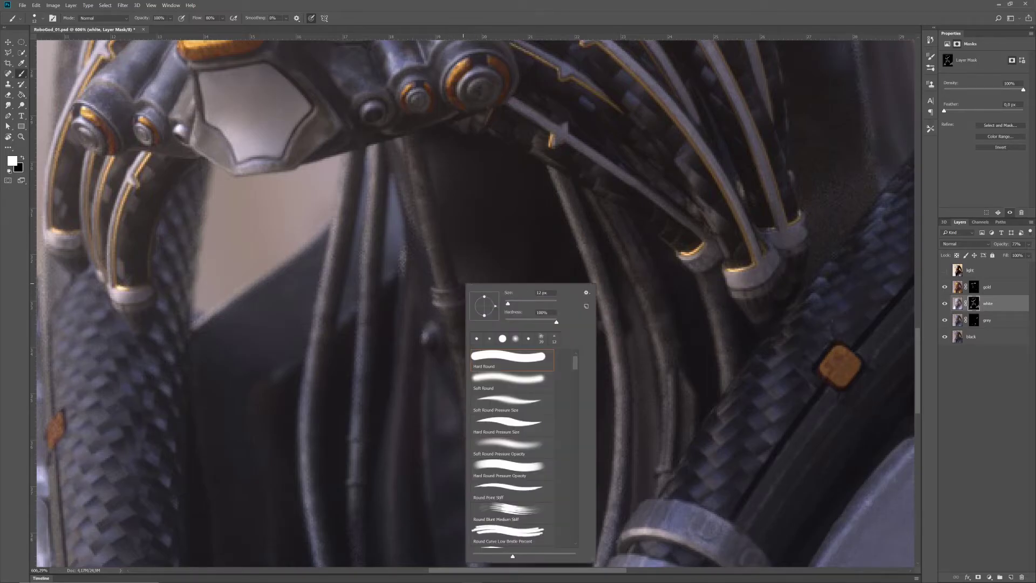
text(4)
key(Return)
drag(447, 292, 453, 305)
key(x)
- Paint the joint rings on the lower neck cables into the white layer's mask
drag(469, 443, 476, 186)
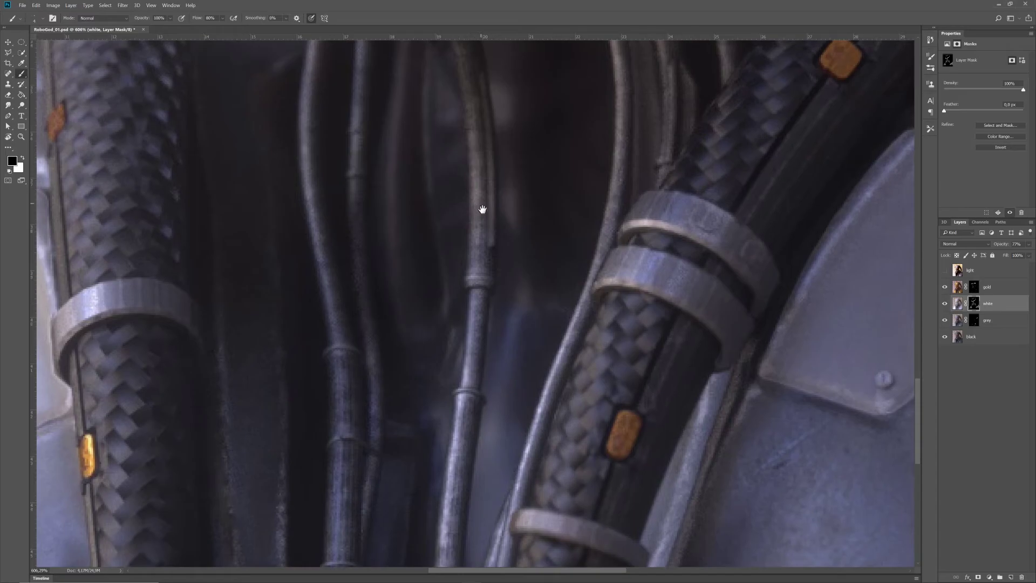
key(x)
mouse_move(328, 446)
mouse_down()
mouse_move(364, 441)
mouse_move(369, 450)
mouse_up()
drag(322, 357, 358, 352)
drag(393, 492, 423, 320)
key(x)
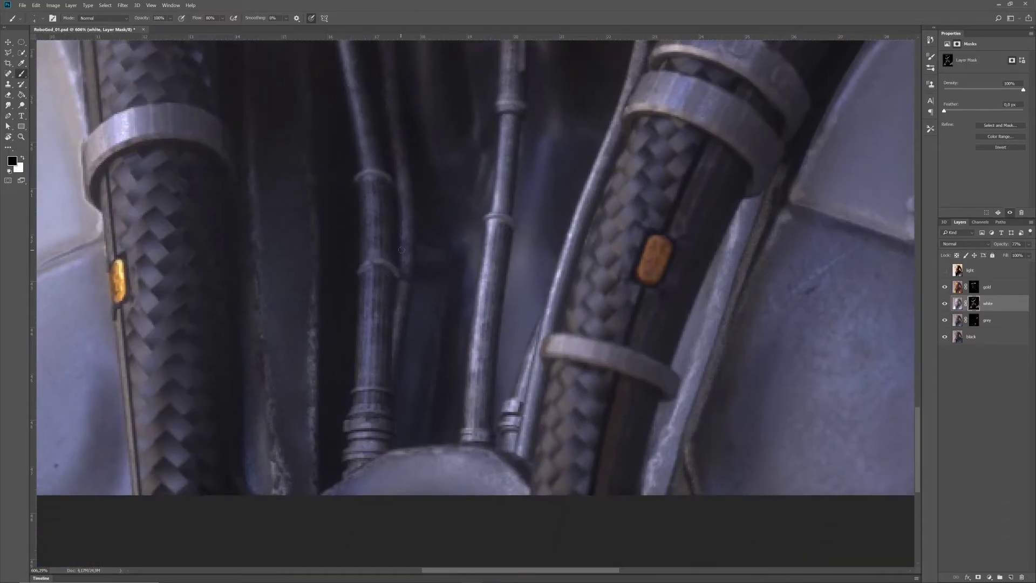
key(x)
key(x)
key(x)
drag(479, 327, 465, 354)
key(z)
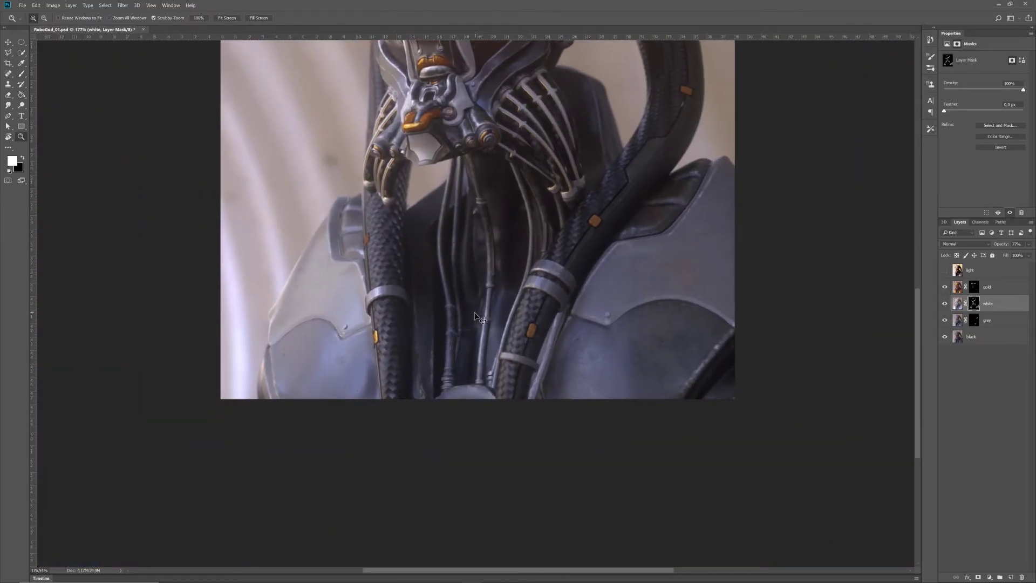
drag(515, 253, 486, 371)
drag(540, 331, 528, 376)
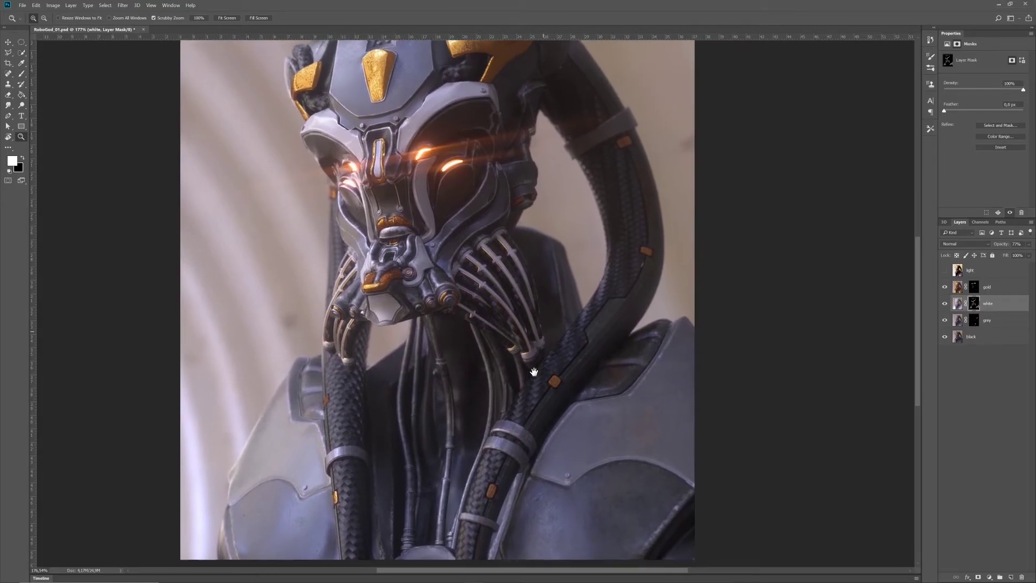
drag(479, 412, 463, 341)
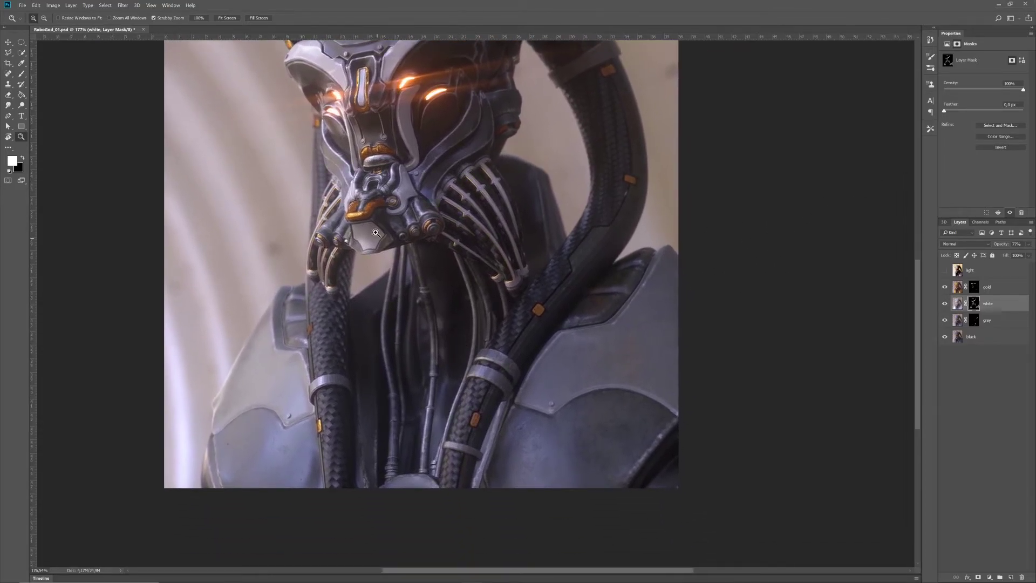
drag(392, 248, 446, 341)
scroll(457, 387, down, 5)
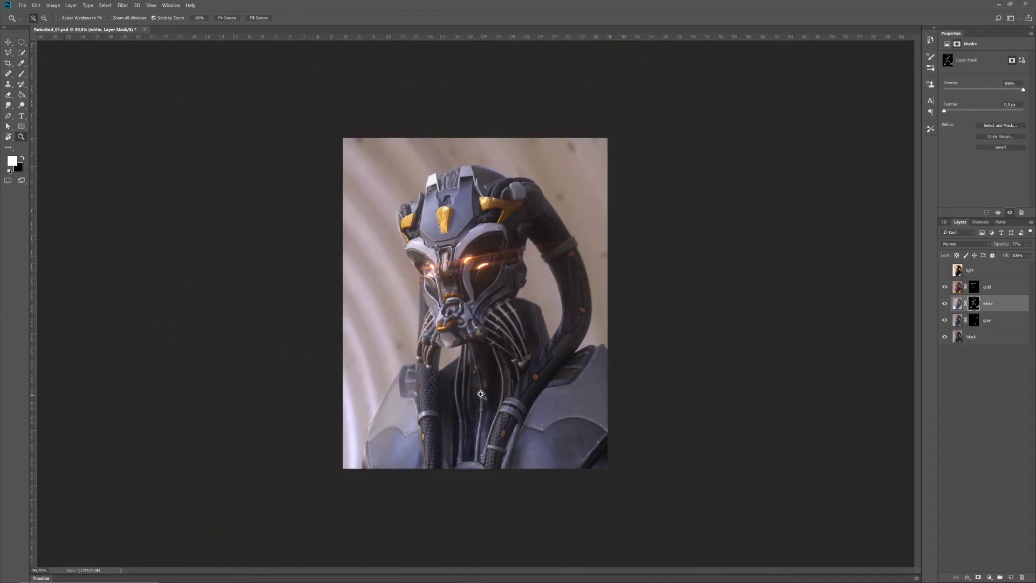
scroll(500, 372, up, 3)
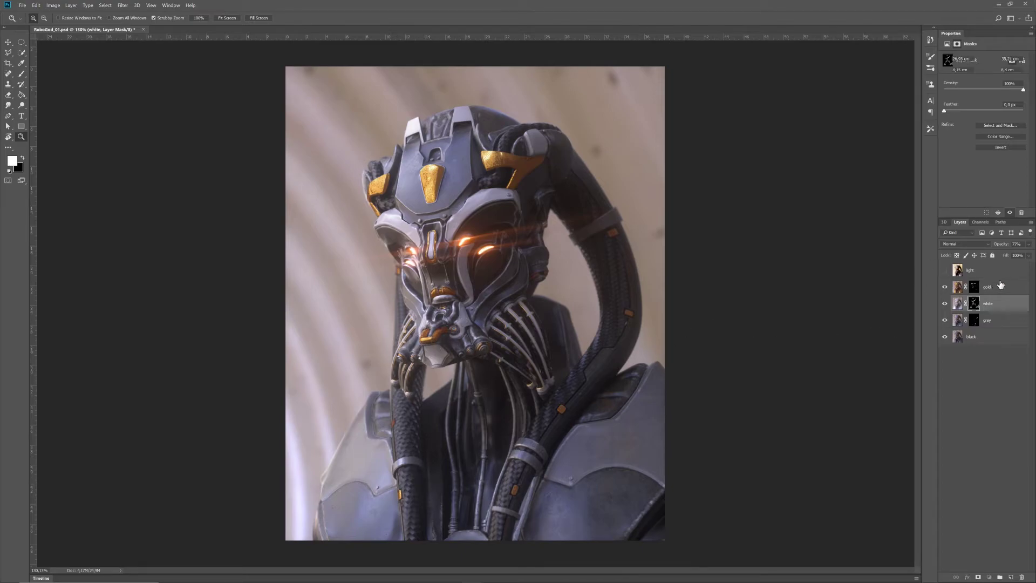
- Make the light layer visible and duplicate it
click(976, 276)
click(945, 270)
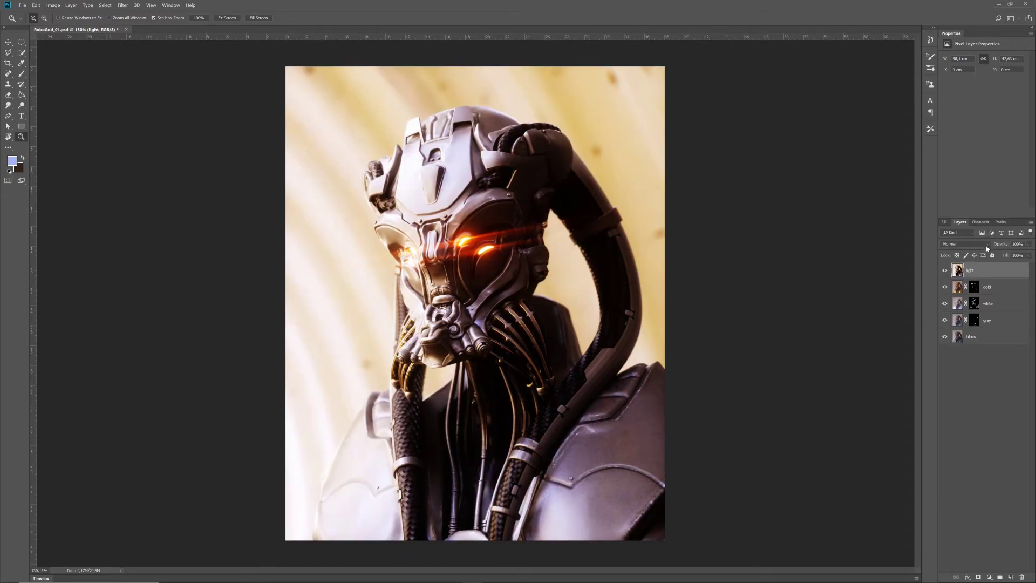
click(965, 244)
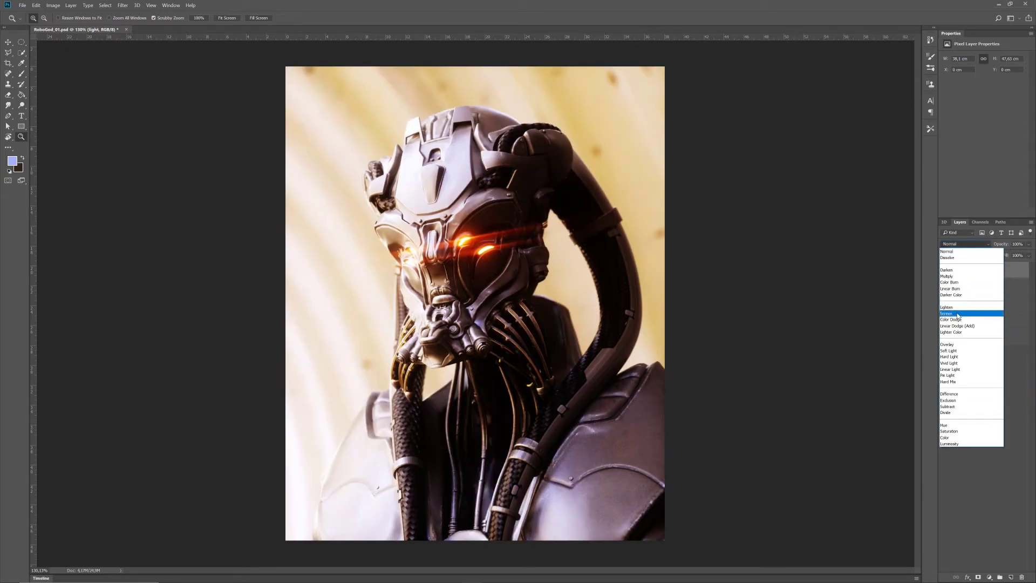
key(Escape)
key(ctrl+j)
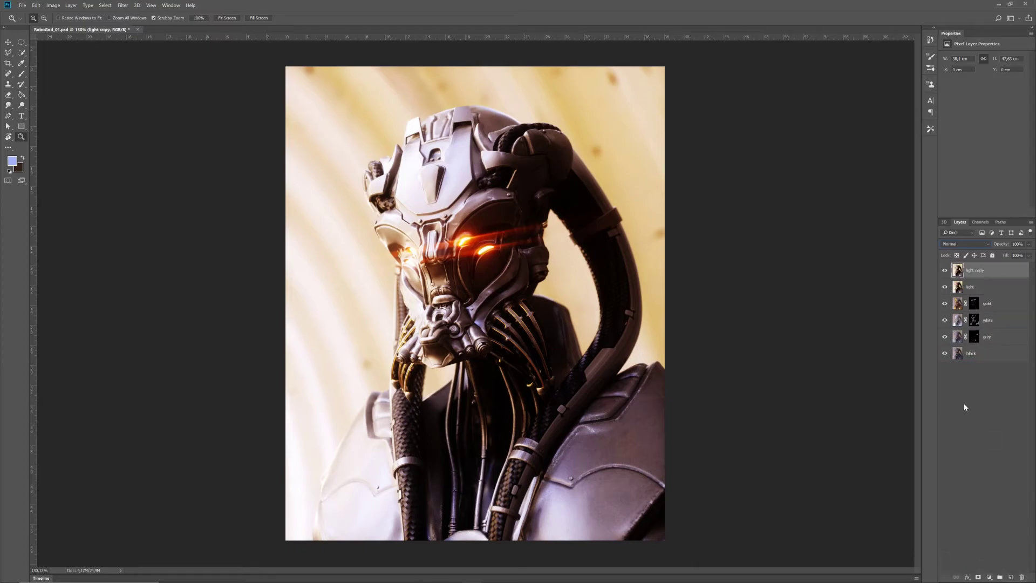
- Fully desaturate the light copy with Hue/Saturation, setting the saturation to -100
key(ctrl+u)
drag(747, 310, 706, 311)
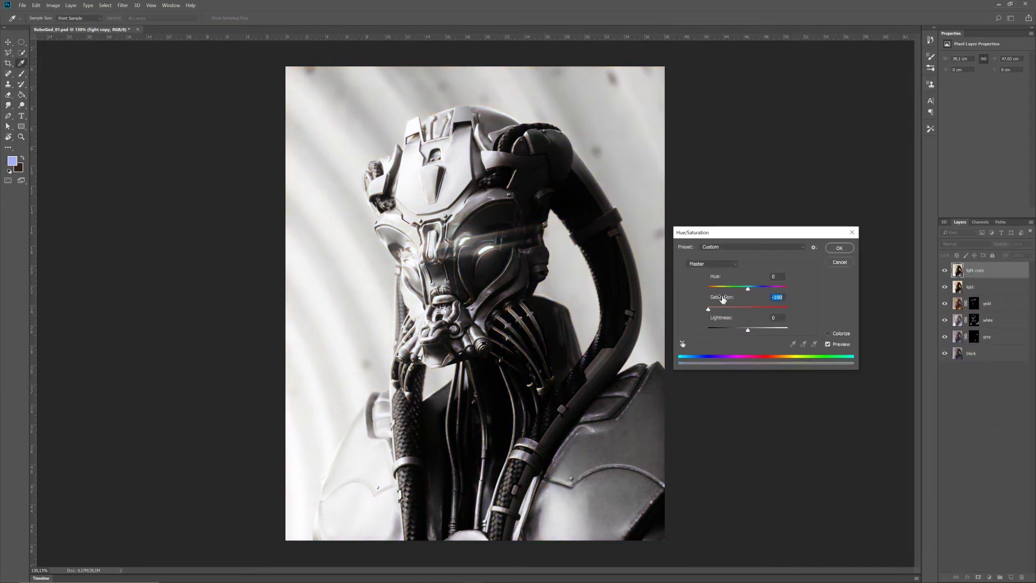
click(840, 249)
- Try the desaturated light copy in Screen mode at 35% opacity with the original light layer hidden
click(959, 245)
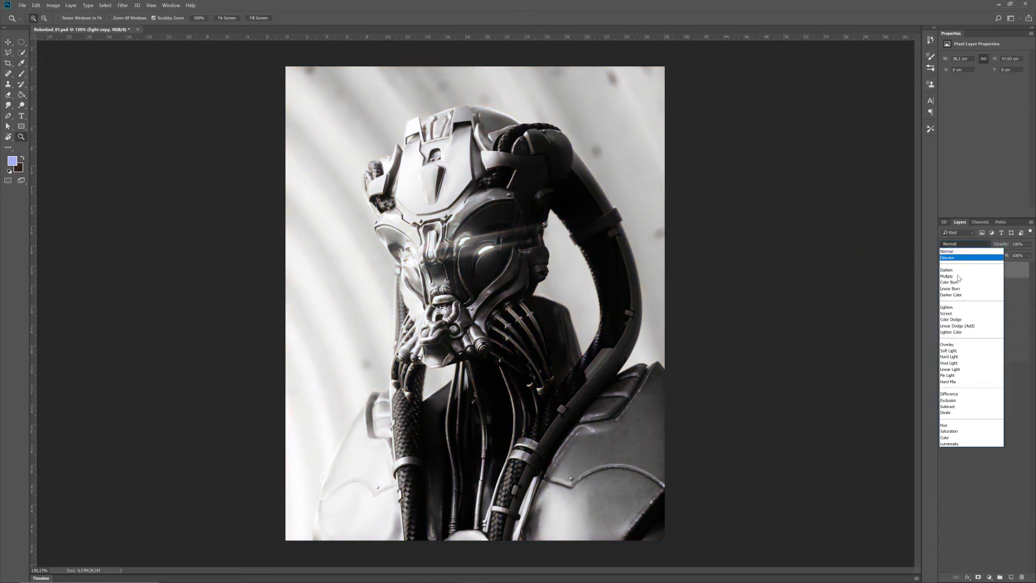
click(953, 317)
click(1028, 243)
drag(1029, 253, 1005, 256)
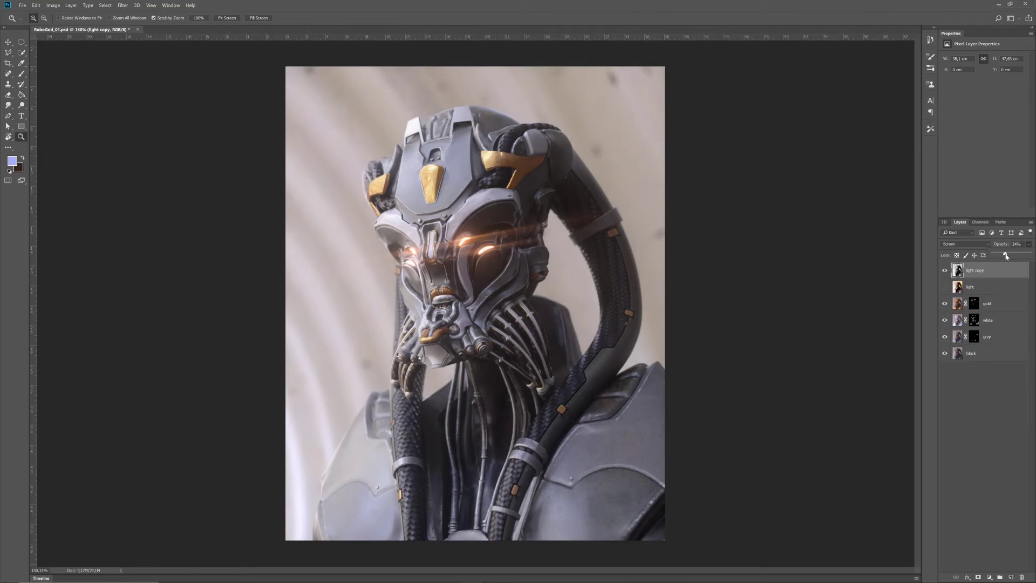
- Try neighbouring blend modes on the light copy, settle on Overlay and set its opacity to 34%
click(966, 243)
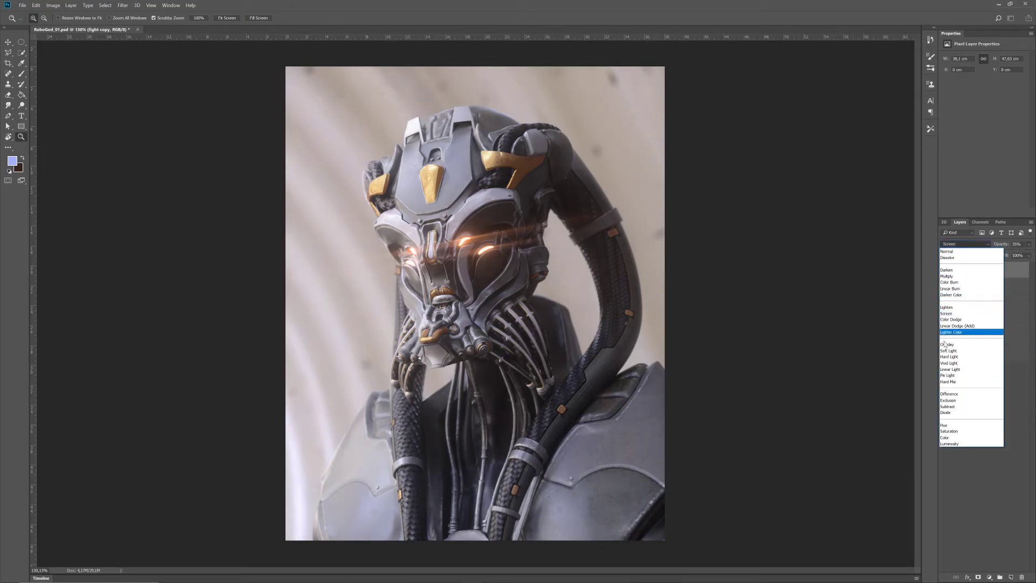
click(948, 348)
key(Down)
key(Up)
key(Down)
key(shift+minus)
click(1028, 244)
mouse_move(1006, 255)
mouse_down()
mouse_move(994, 255)
mouse_move(1004, 257)
mouse_up()
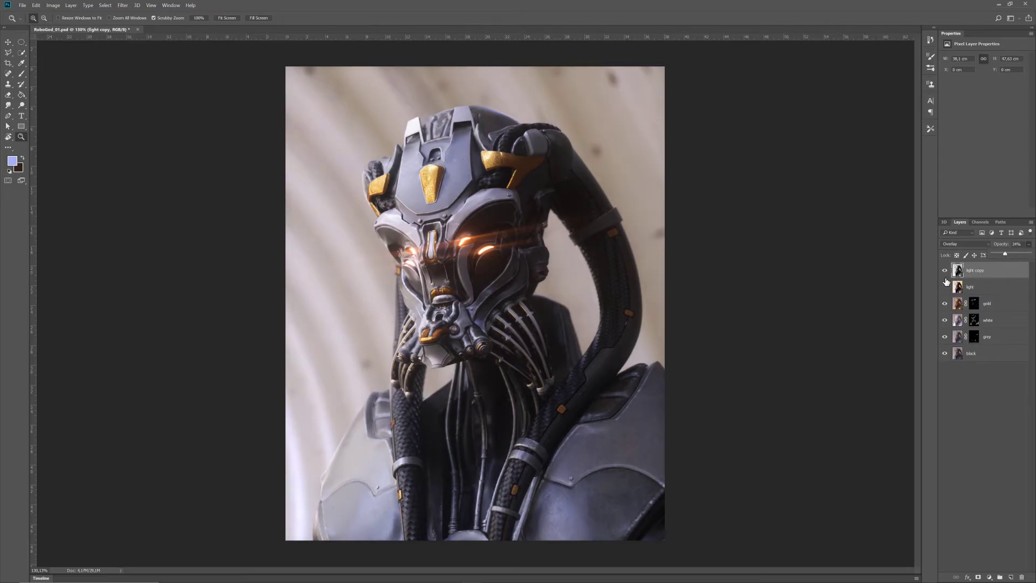
- Compare the image with and without the light copy, leave it hidden and show the original light layer instead
click(945, 271)
click(944, 272)
click(944, 272)
click(944, 274)
click(944, 276)
click(945, 287)
- Set the original light layer to Overlay mode at 36% opacity
click(971, 287)
click(964, 244)
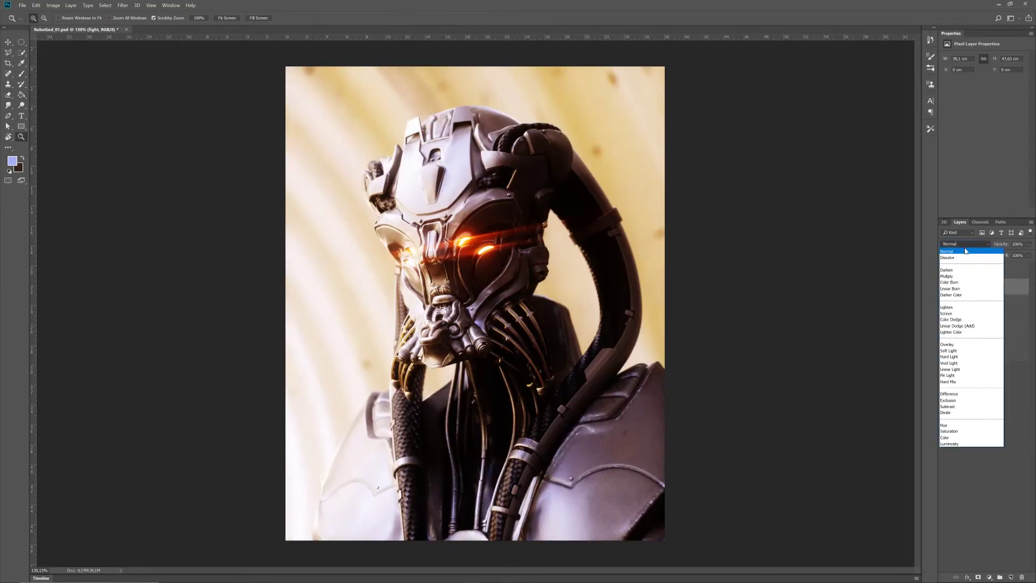
click(956, 346)
drag(1028, 246, 1006, 256)
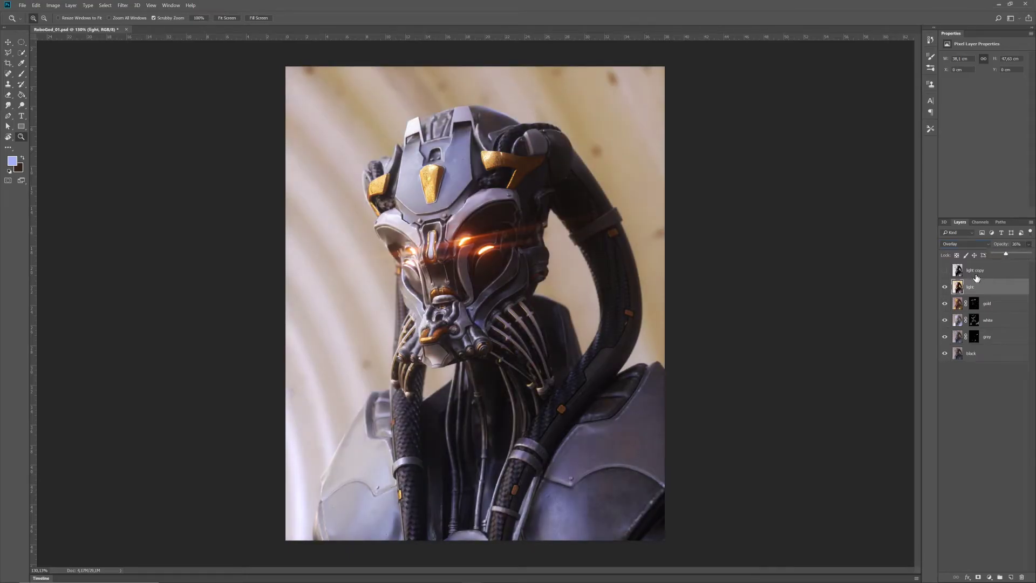
- Compare the colour light layer and its desaturated copy by switching their visibility on and off
click(944, 286)
click(945, 286)
click(946, 287)
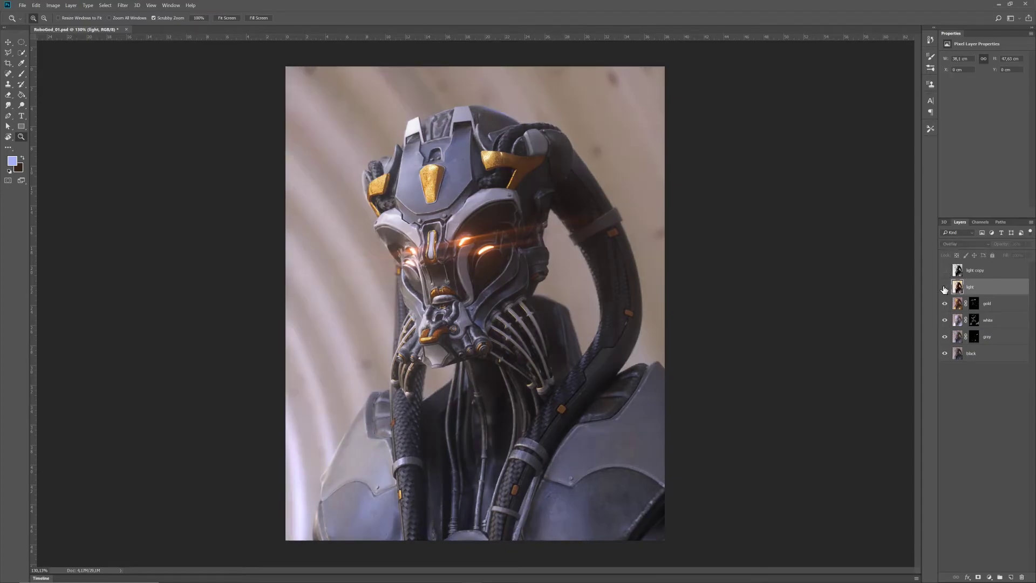
click(945, 287)
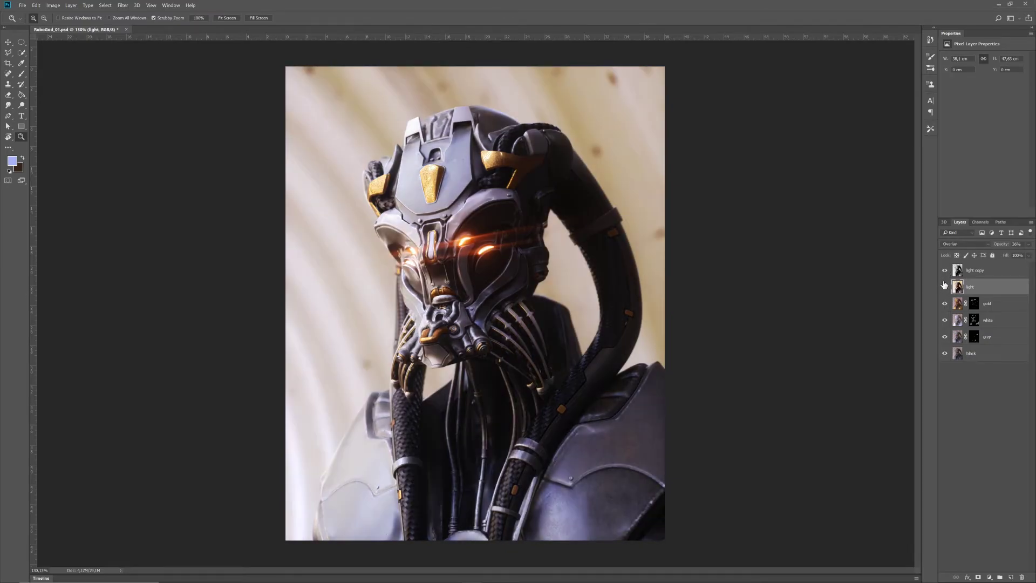
click(945, 286)
click(944, 287)
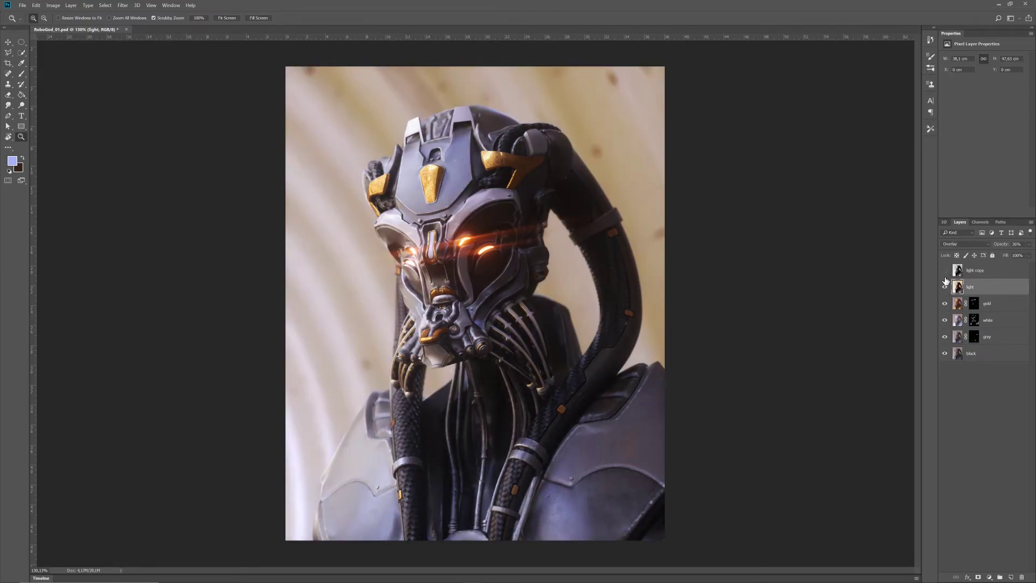
click(944, 287)
click(945, 270)
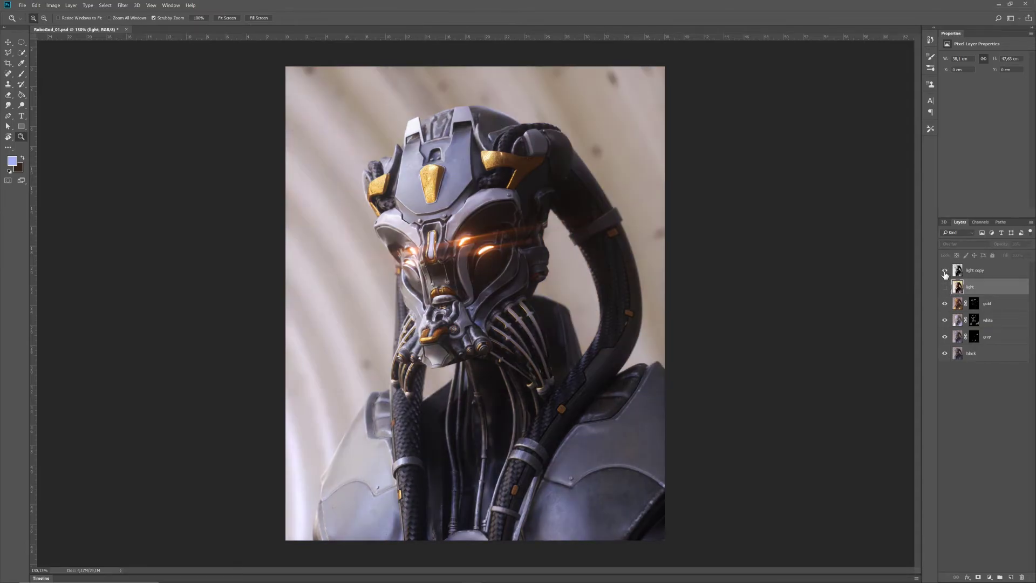
click(944, 270)
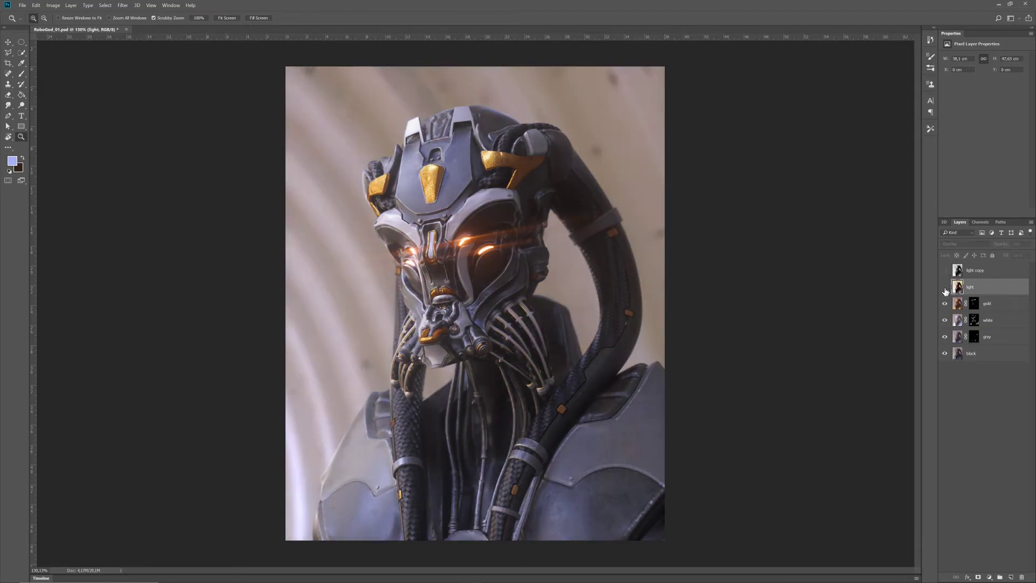
click(945, 287)
click(945, 287)
click(944, 287)
click(944, 287)
click(944, 287)
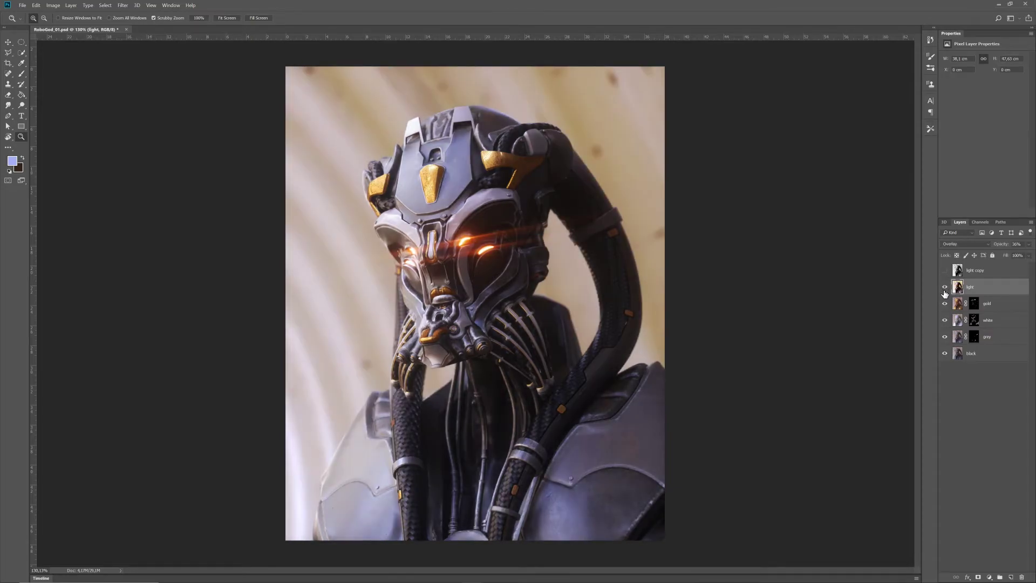
- Hide the light layer and check the gold, white and grey layers by switching their visibility off and on
click(945, 288)
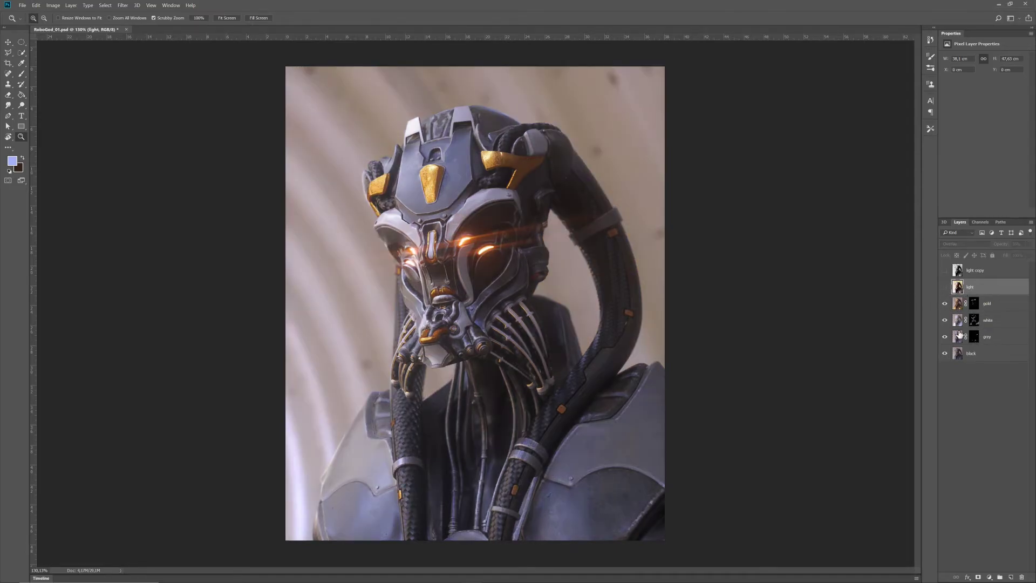
drag(945, 304, 945, 338)
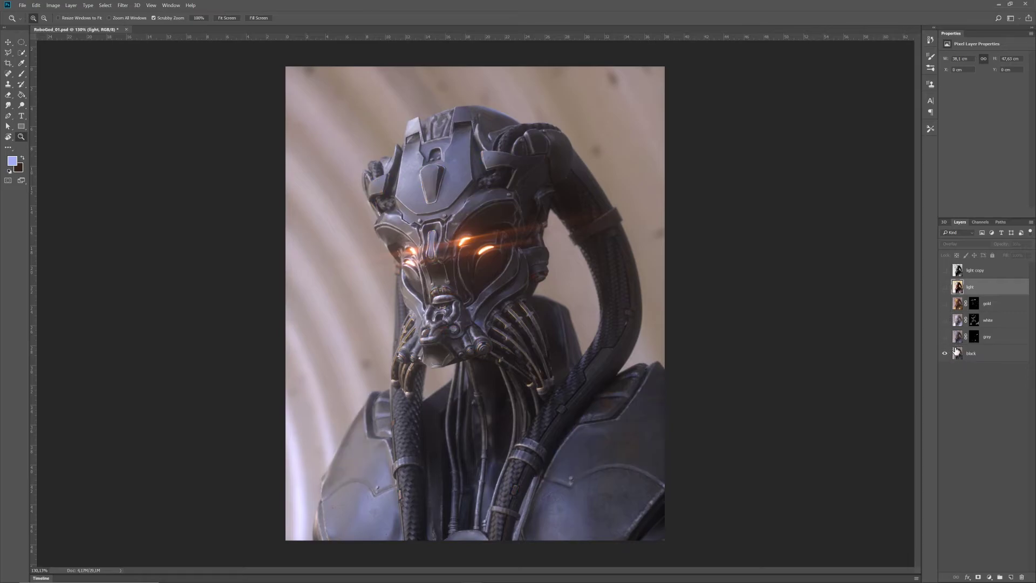
click(945, 321)
click(945, 320)
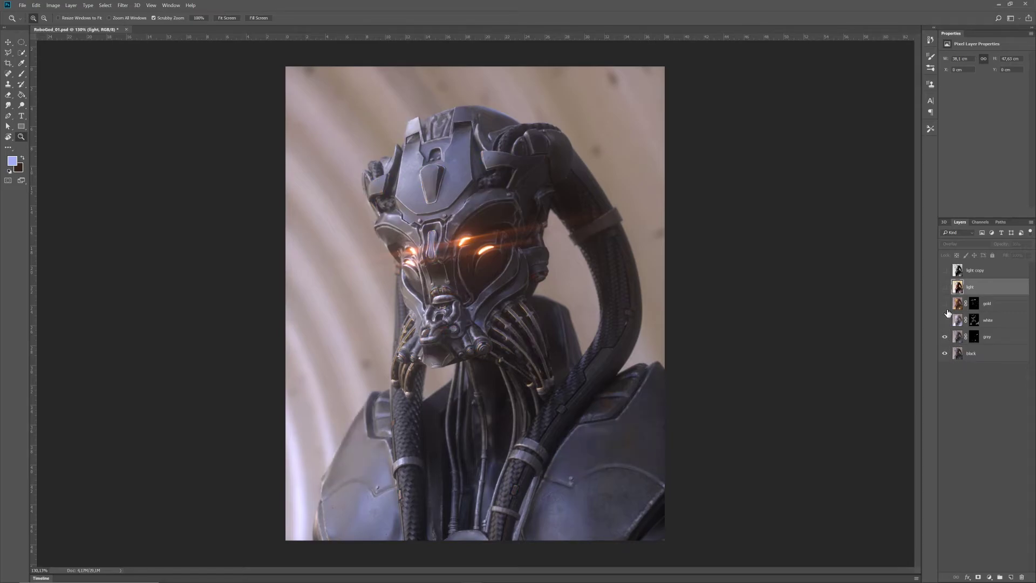
click(945, 303)
- Duplicate the white layer and delete the copy's layer mask without applying it
drag(950, 322, 1021, 577)
key(ctrl+z)
drag(996, 322, 1010, 576)
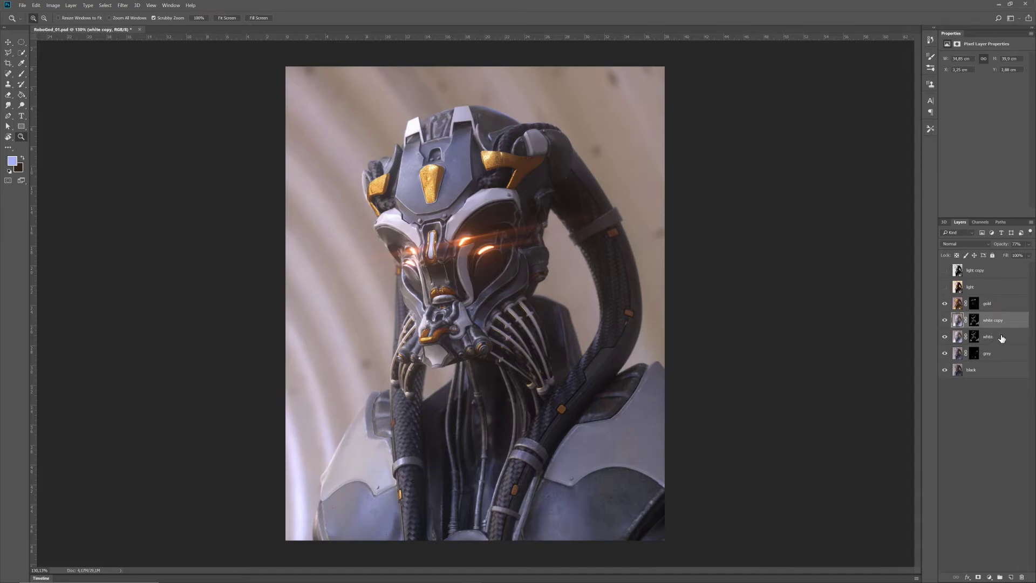
drag(974, 325, 1021, 576)
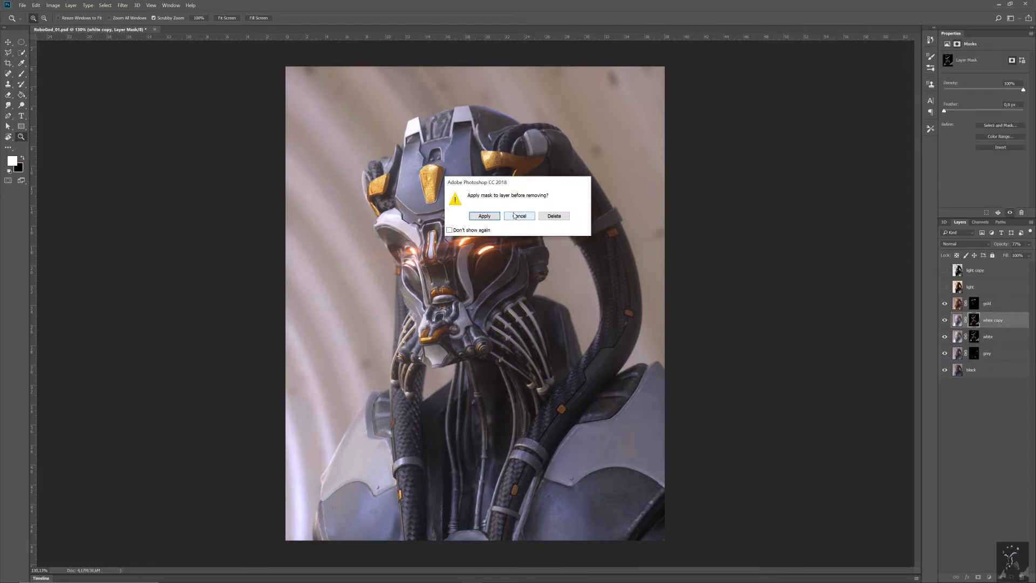
click(553, 218)
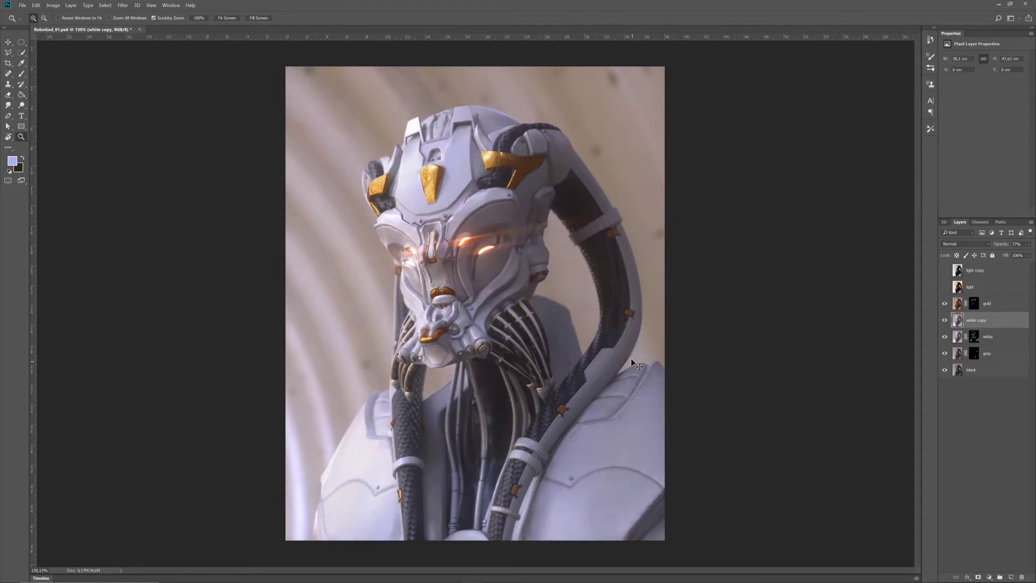
- Darken the white copy layer with a Hue/Saturation adjustment
key(ctrl+u)
drag(753, 331, 723, 335)
click(839, 248)
- Compare darkening blend modes on the white copy layer, choose Multiply and set its opacity to 61%
click(957, 247)
click(946, 276)
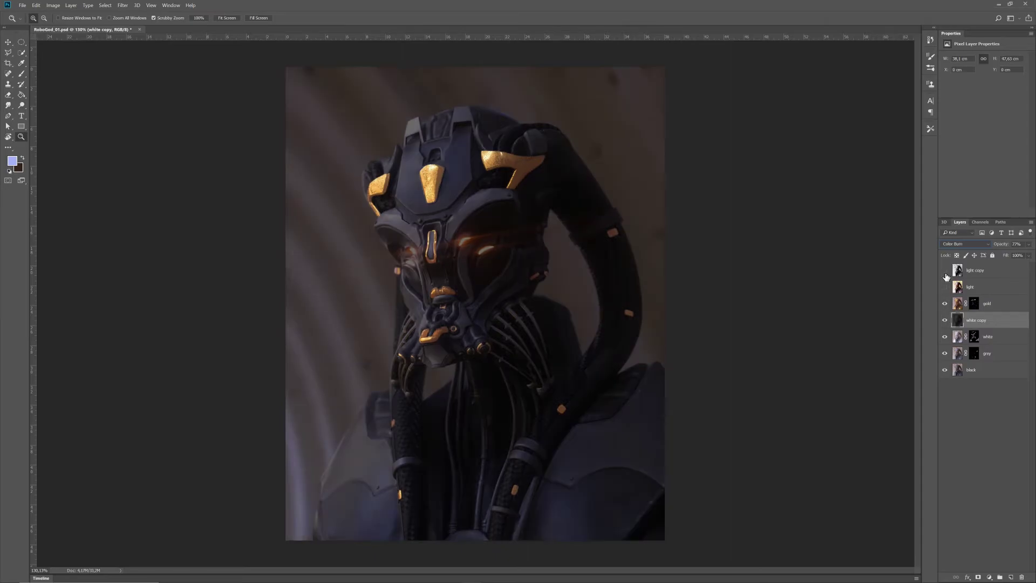
key(Up)
key(Up)
key(Down)
click(1029, 244)
mouse_move(1018, 255)
mouse_down()
mouse_move(993, 256)
mouse_move(1015, 256)
mouse_up()
- Add a layer mask to the white copy, invert it to black and pick the Soft Round brush for painting it
click(978, 577)
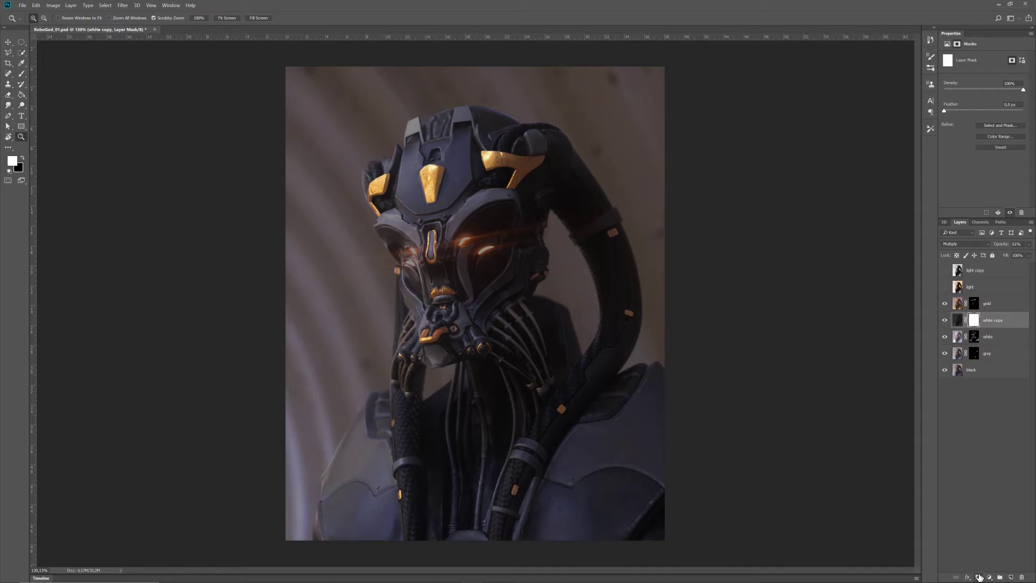
key(ctrl+i)
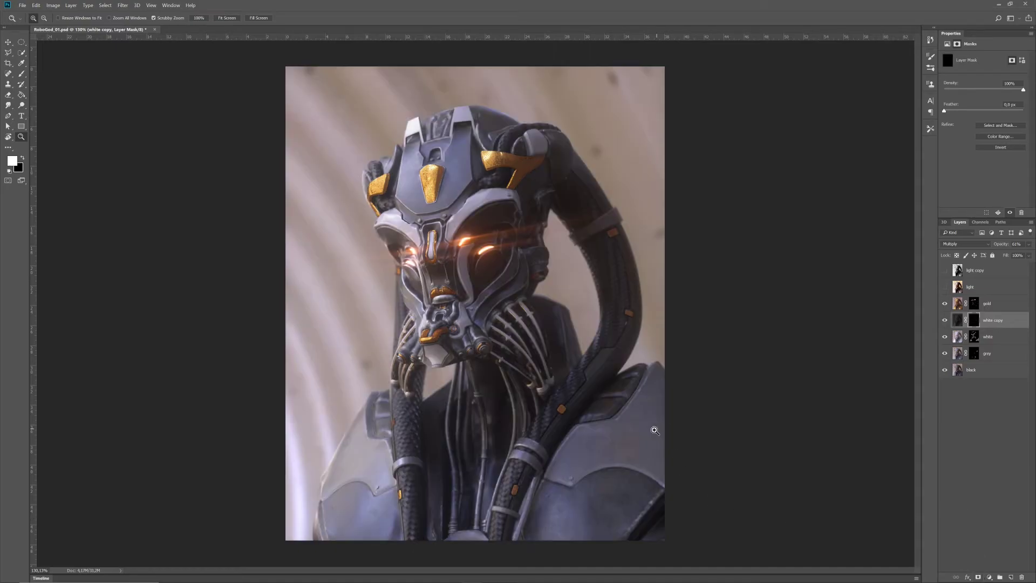
click(615, 404)
click(615, 404)
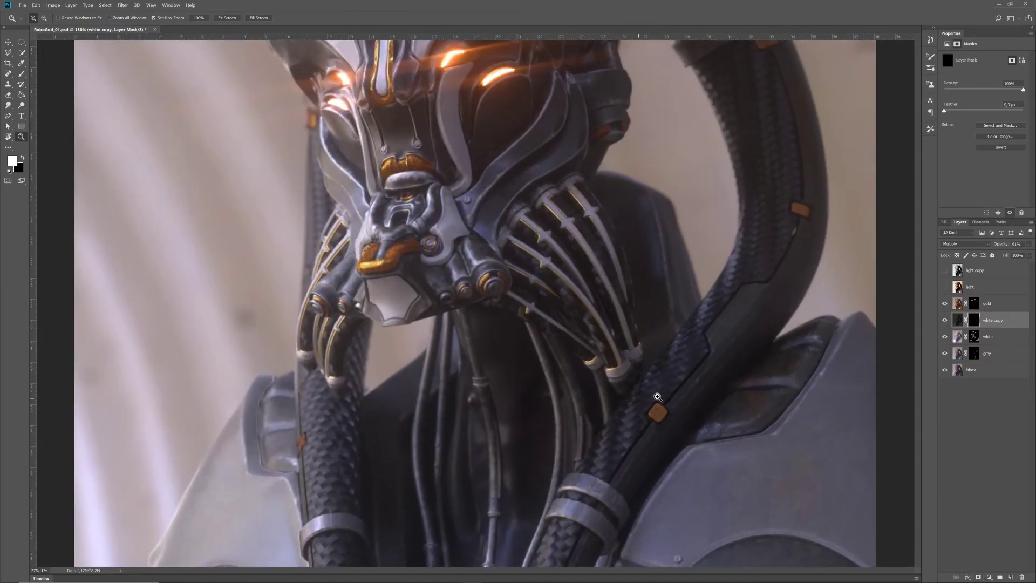
key(b)
right_click(748, 402)
click(792, 399)
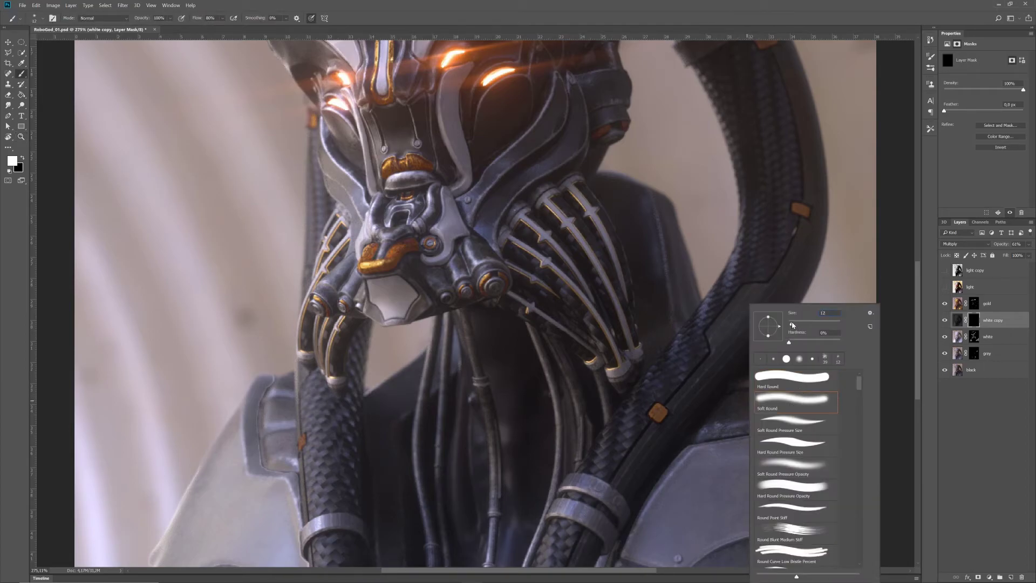
click(736, 372)
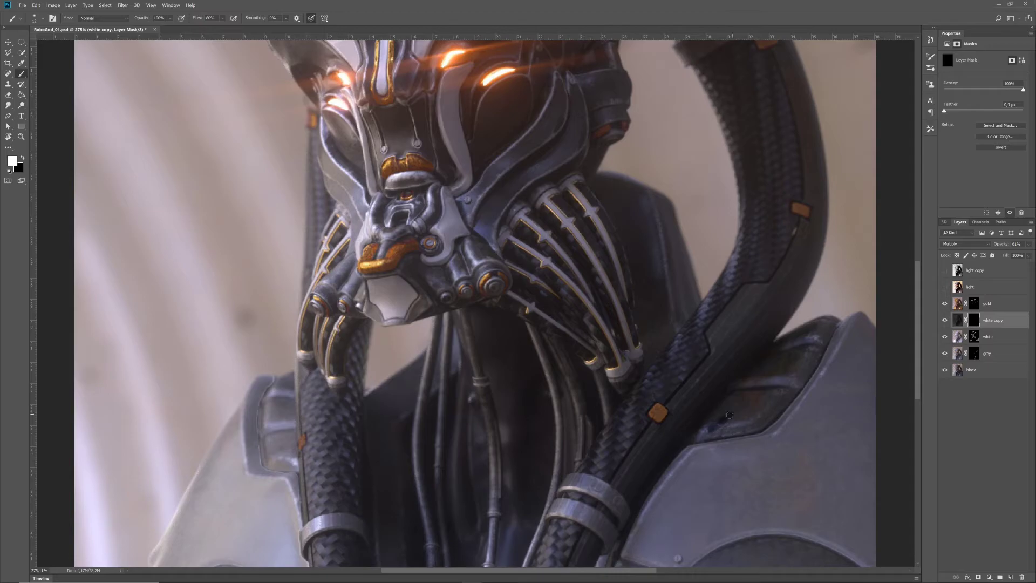
- Set the brush size to 16 px and paint white in the white copy's mask over the dark recesses of both shoulders
right_click(741, 394)
click(783, 323)
text(16)
key(Return)
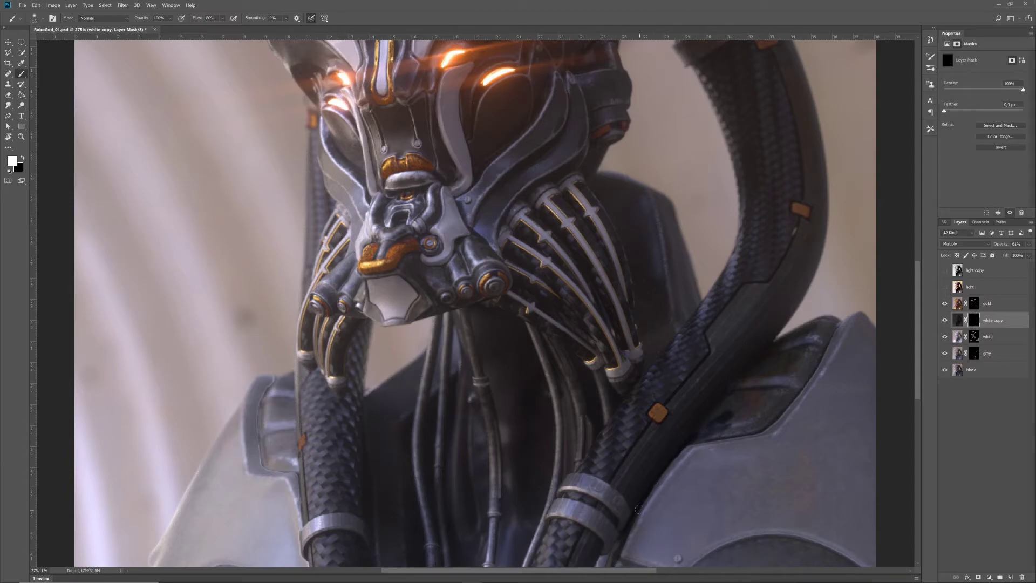
mouse_move(695, 440)
mouse_down()
mouse_move(758, 425)
mouse_move(776, 398)
mouse_move(736, 427)
mouse_move(757, 401)
mouse_move(718, 426)
mouse_move(719, 413)
mouse_move(695, 441)
mouse_move(769, 353)
mouse_move(760, 384)
mouse_move(787, 352)
mouse_move(765, 401)
mouse_move(806, 353)
mouse_move(785, 399)
mouse_move(833, 321)
mouse_move(814, 322)
mouse_move(799, 352)
mouse_up()
mouse_move(279, 377)
mouse_down()
mouse_move(261, 418)
mouse_move(268, 466)
mouse_move(291, 467)
mouse_move(289, 379)
mouse_move(276, 418)
mouse_move(272, 407)
mouse_move(287, 458)
mouse_up()
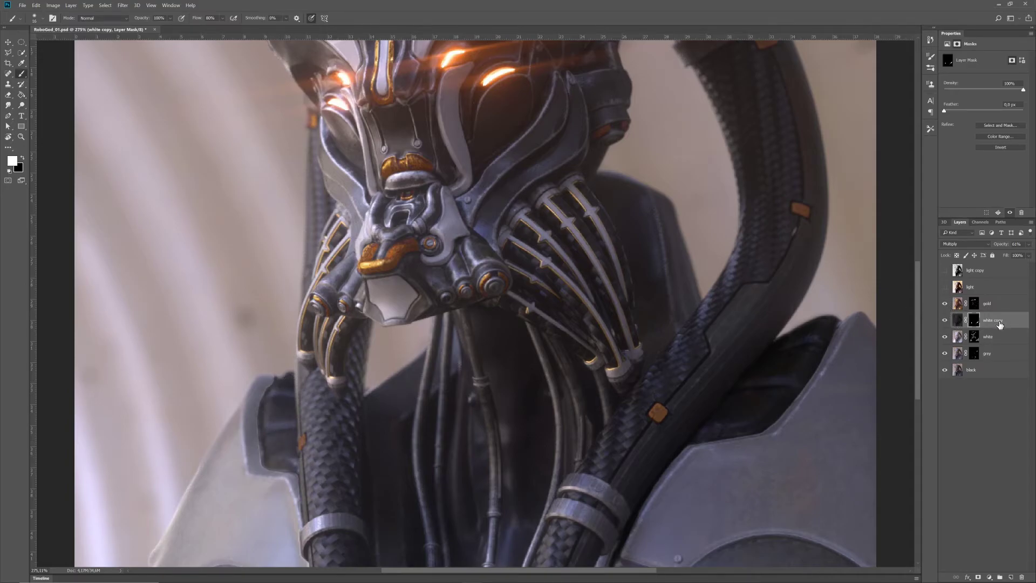
- Compare the image with and without the white copy, gold and white layers
click(945, 320)
click(945, 320)
click(945, 321)
click(944, 304)
click(945, 303)
click(945, 337)
click(945, 337)
- Load the white layer's mask as a selection and compare the shoulder recesses with the white copy hidden and shown
click(998, 341)
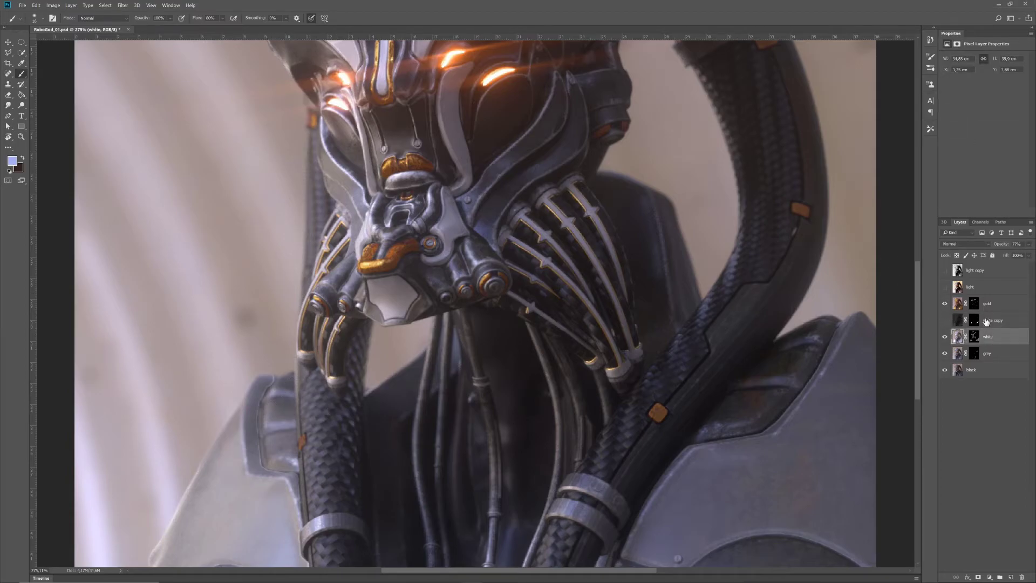
ctrl+click(978, 342)
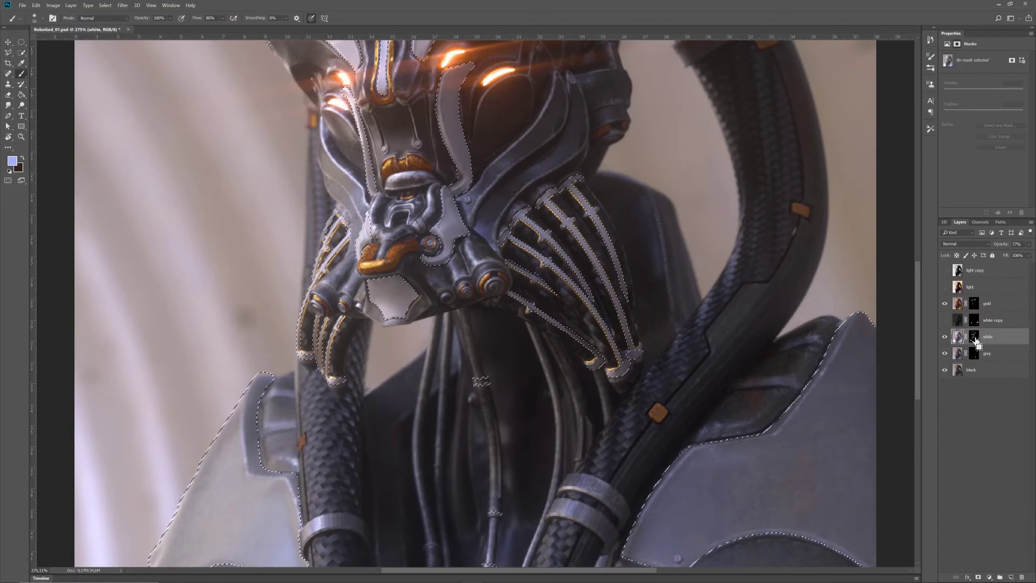
click(996, 321)
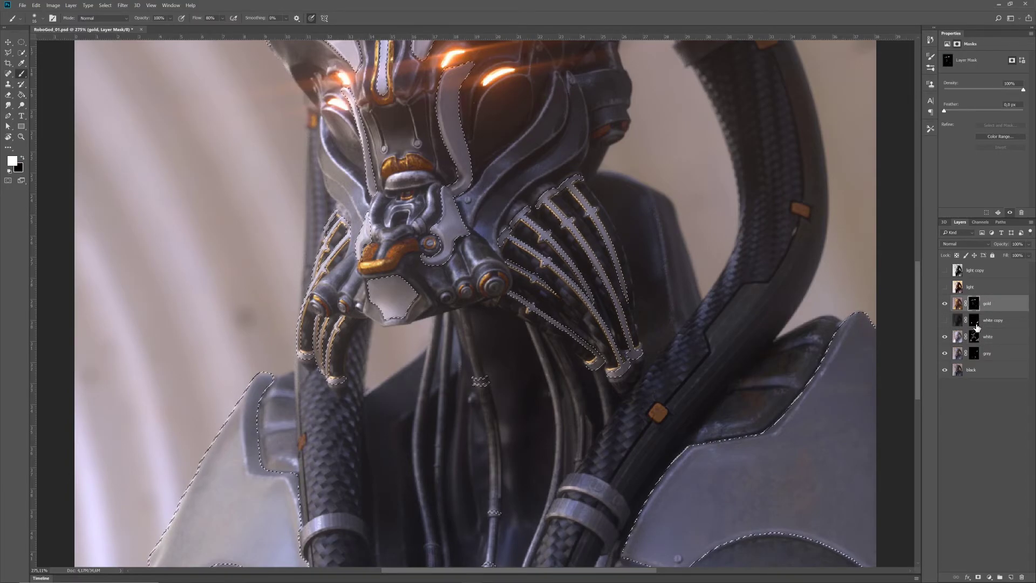
click(945, 320)
click(944, 320)
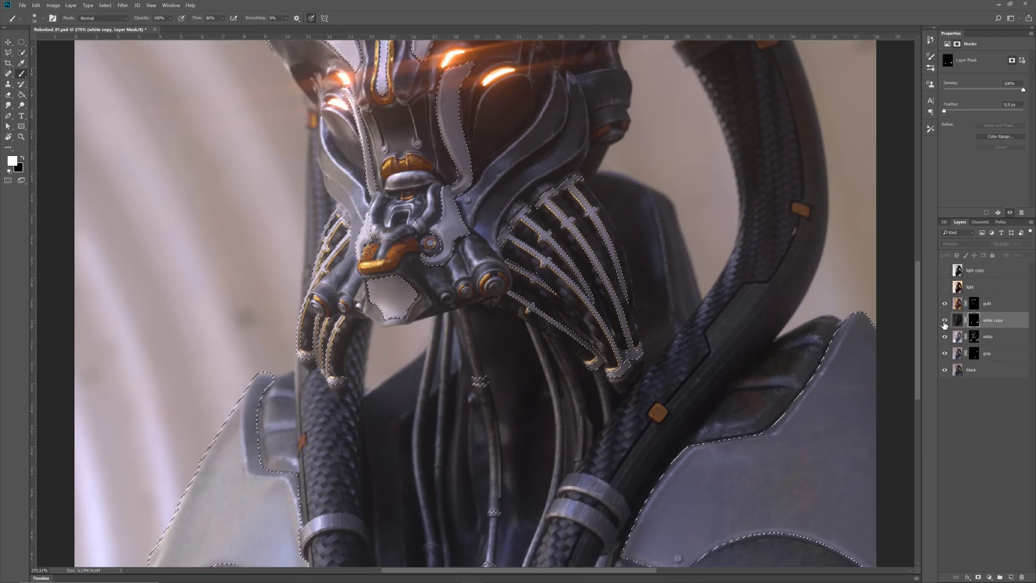
click(945, 321)
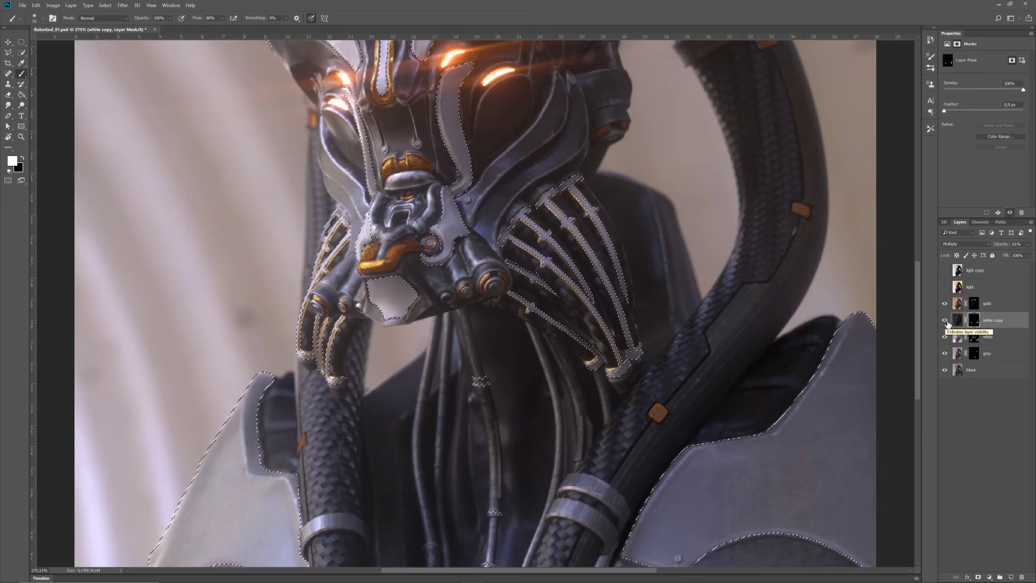
- Select the white layer, clear the selection and set the painting colours to pure white and black
click(952, 339)
click(11, 160)
drag(483, 222, 457, 204)
key(Return)
key(m)
key(ctrl+d)
key(e)
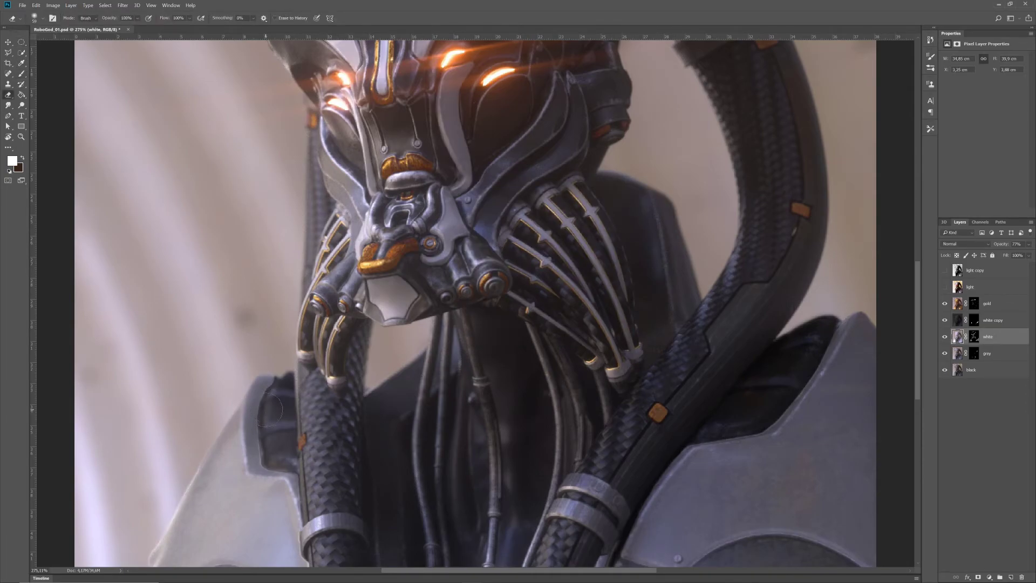
click(19, 171)
click(642, 202)
key(x)
- Try different soft brush sizes and a white stroke along the left shoulder's upper edge on the white layer
key(b)
right_click(325, 393)
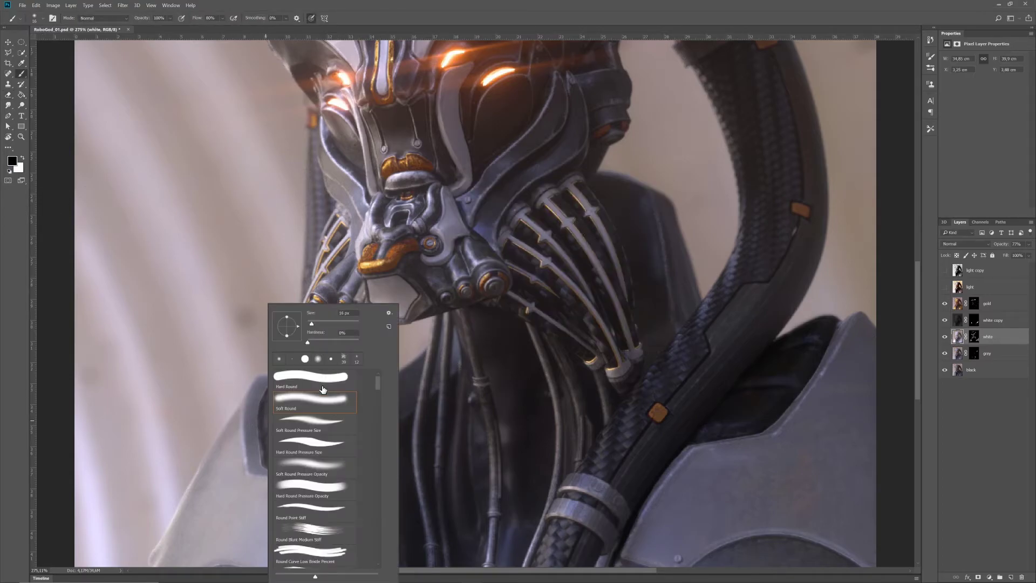
drag(314, 324, 316, 324)
click(264, 440)
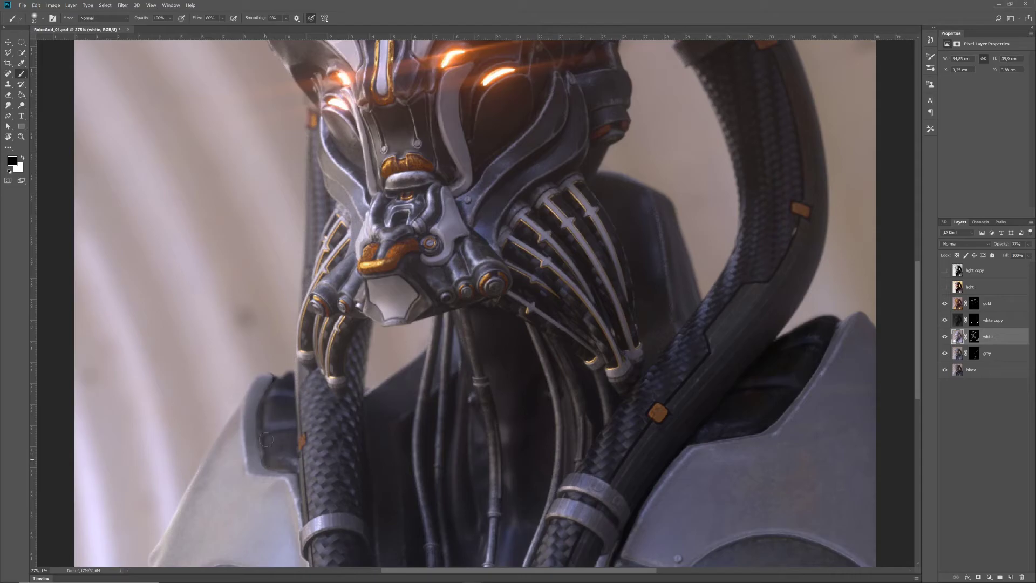
key(x)
right_click(264, 376)
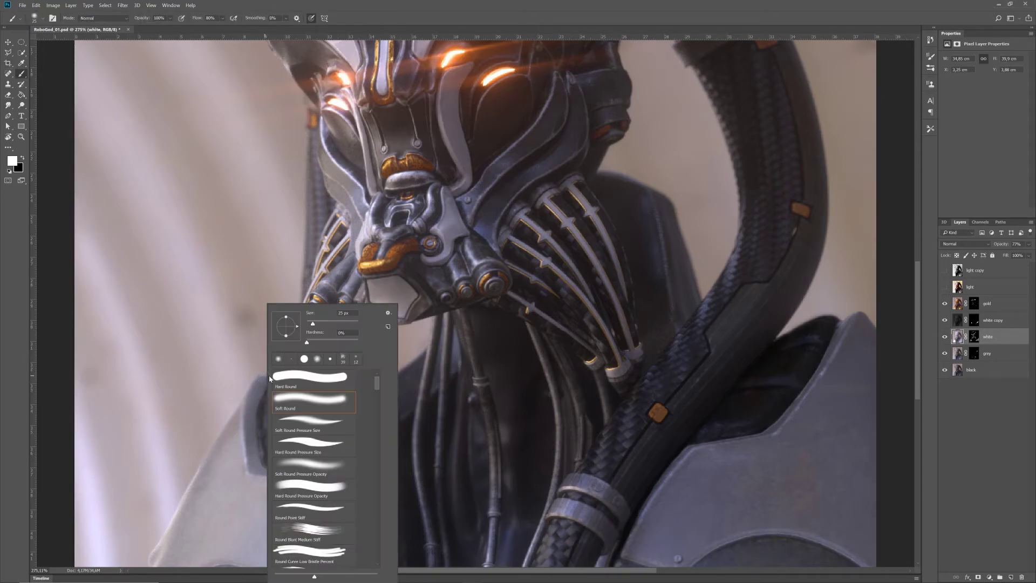
text(2)
key(Return)
drag(271, 378, 265, 394)
key(ctrl+z)
- Hide the gold and white copy layers and target the white layer's mask for painting
drag(944, 303, 945, 320)
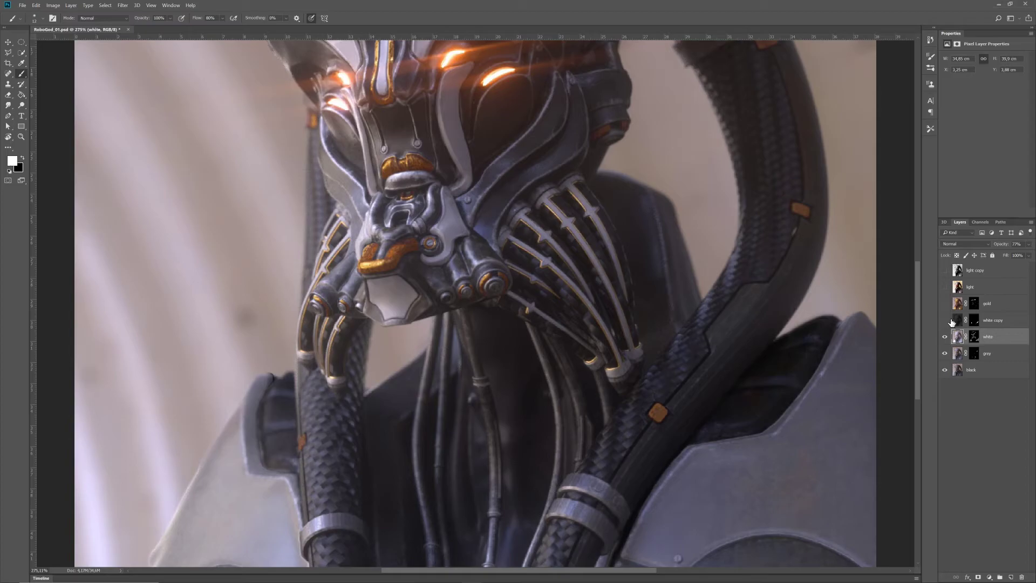
click(974, 336)
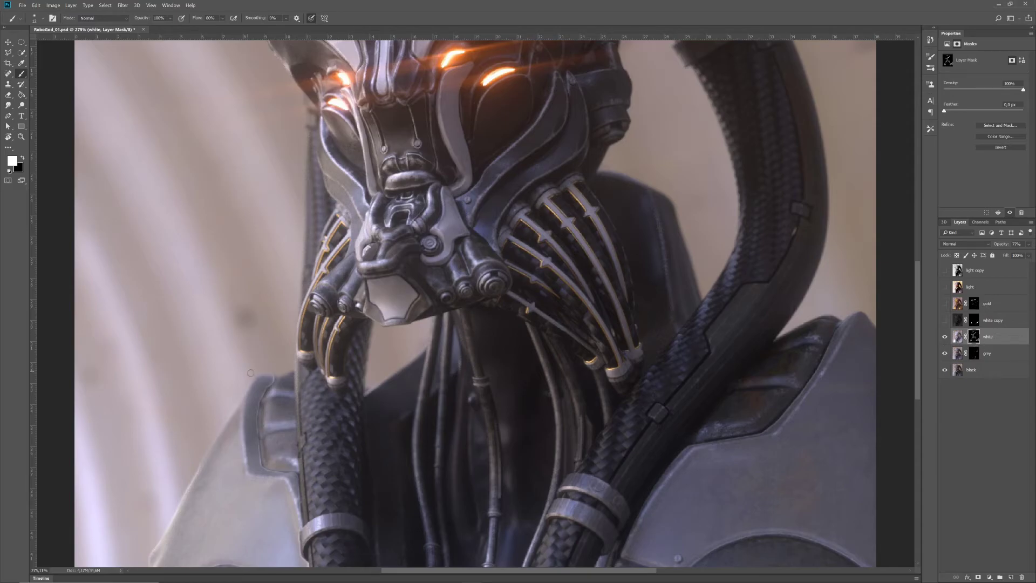
- Try painting pure white into the white layer's mask over the edge of the left shoulder plate
drag(273, 387, 272, 387)
key(x)
key(x)
mouse_move(259, 392)
mouse_down()
mouse_move(253, 436)
mouse_move(231, 463)
mouse_up()
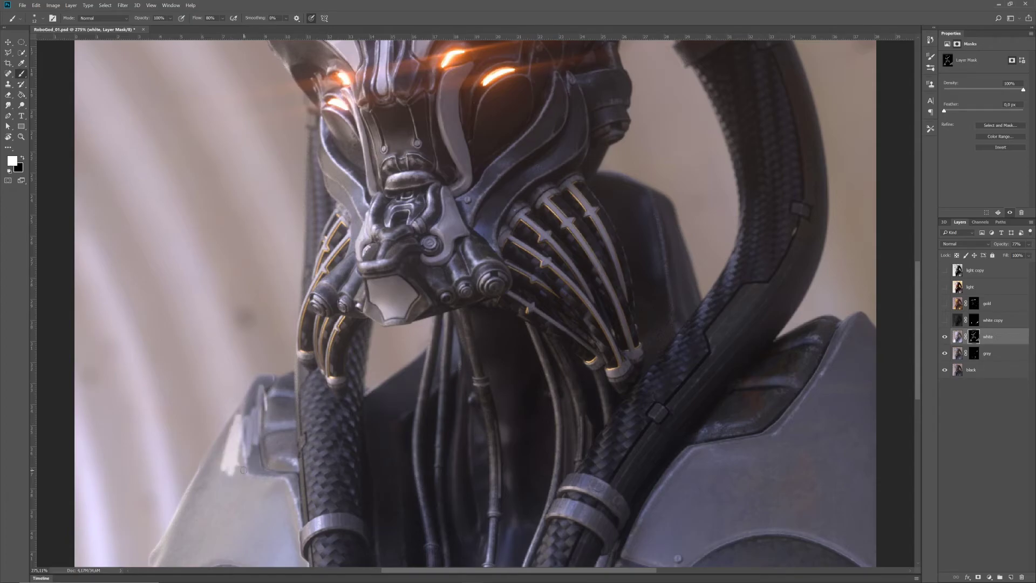
key(ctrl+z)
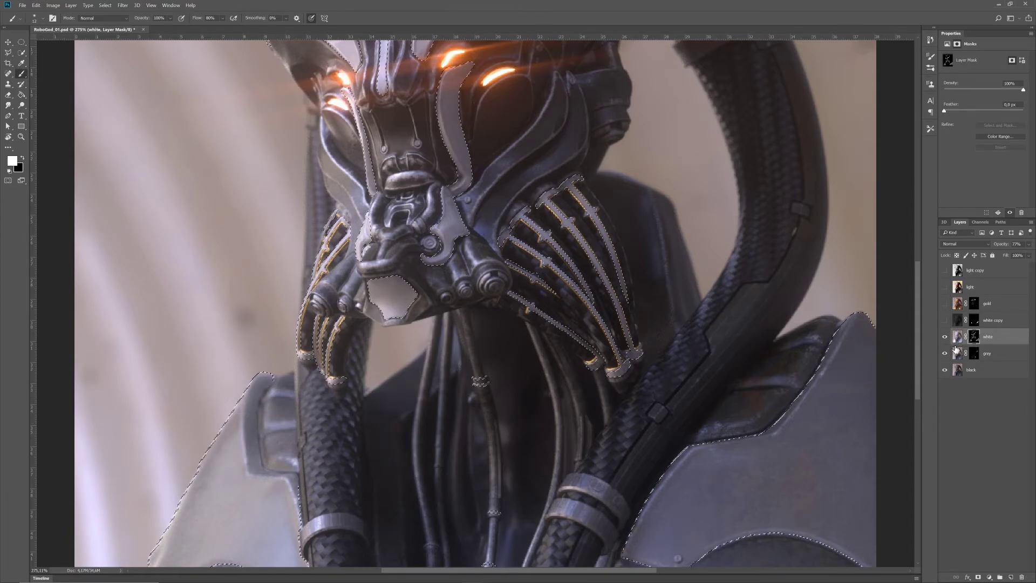
- Clear the selection, display the white layer's mask alone, sample its shoulder grey and set the brush size to 16 px
key(m)
alt+click(973, 336)
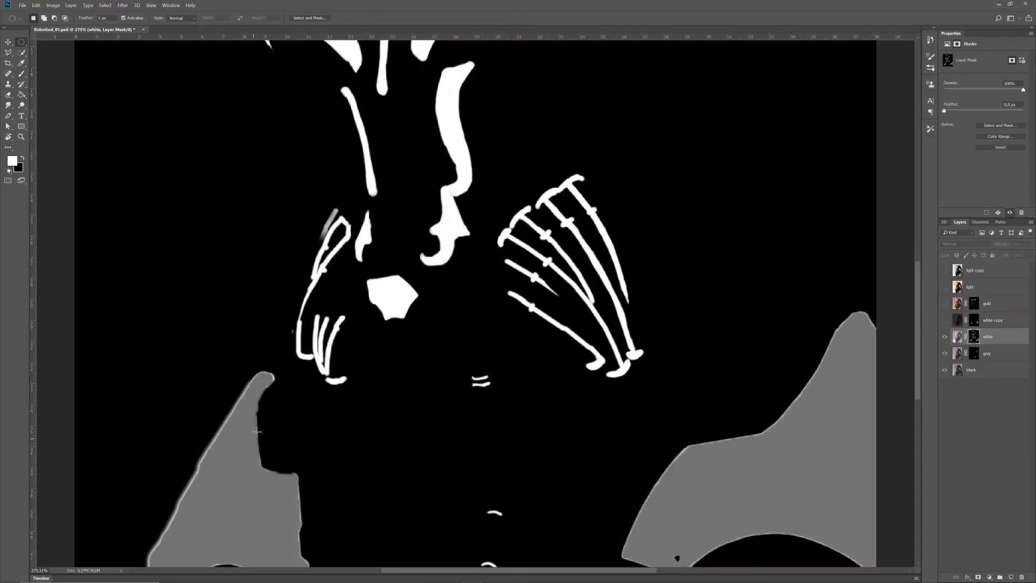
key(b)
alt+click(244, 451)
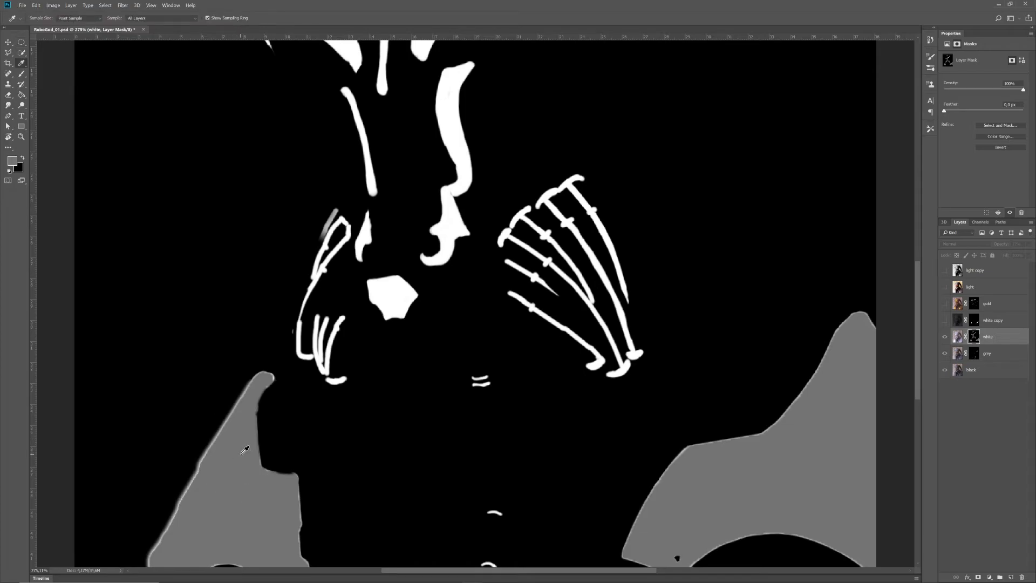
right_click(250, 437)
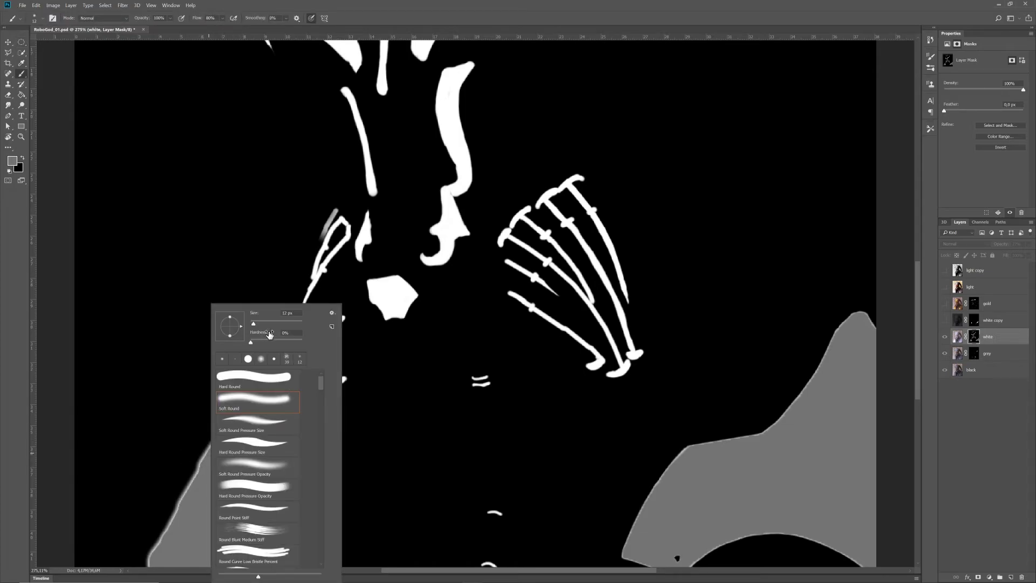
text(16)
key(Return)
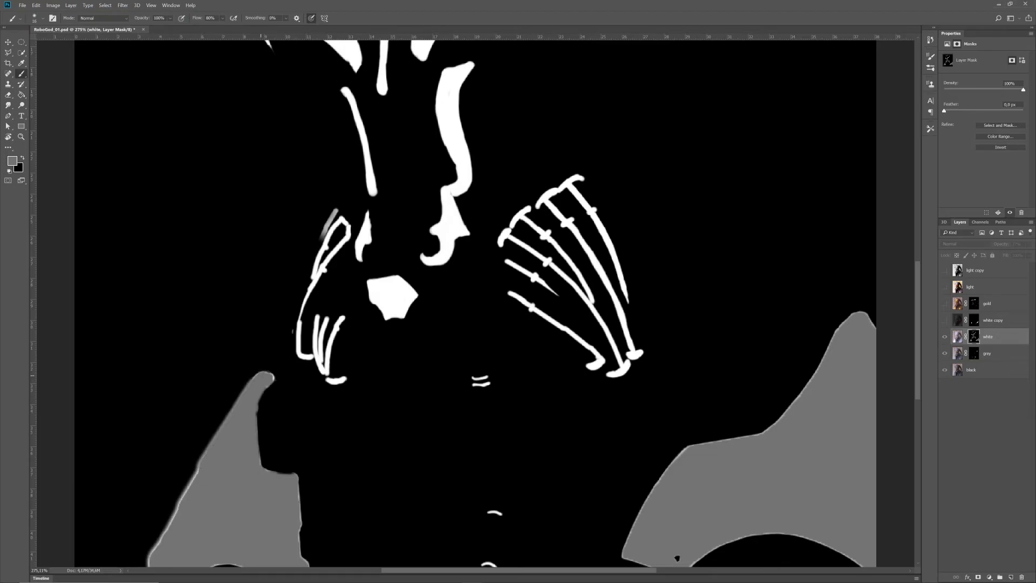
- Paint the sampled grey along the outlines of both shoulder plates in the white layer's mask and return to the image view
mouse_move(257, 379)
mouse_down()
mouse_move(268, 376)
mouse_move(262, 394)
mouse_up()
drag(199, 467, 149, 561)
drag(249, 561, 218, 564)
drag(296, 538, 299, 521)
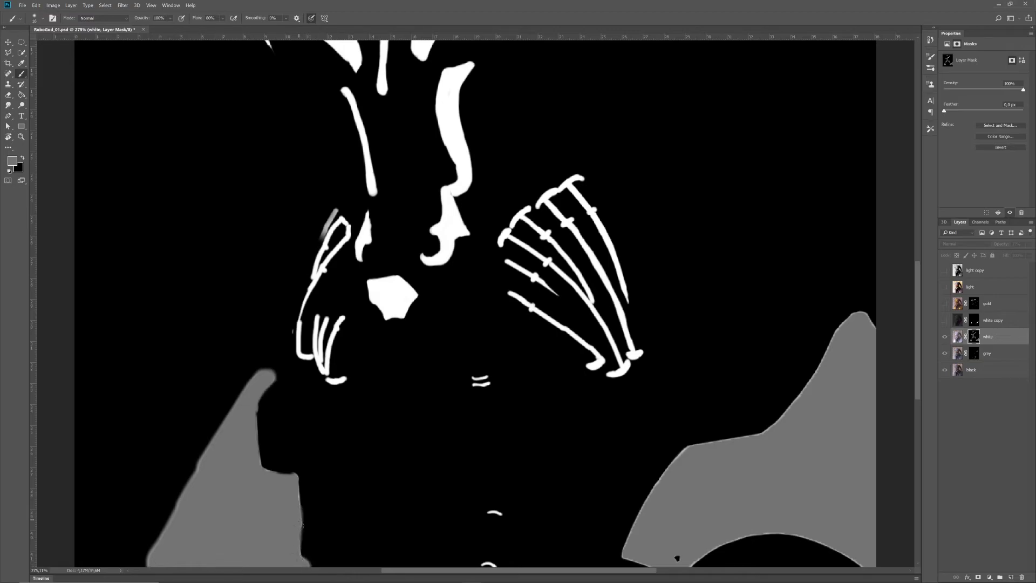
drag(299, 484, 265, 468)
drag(624, 554, 653, 489)
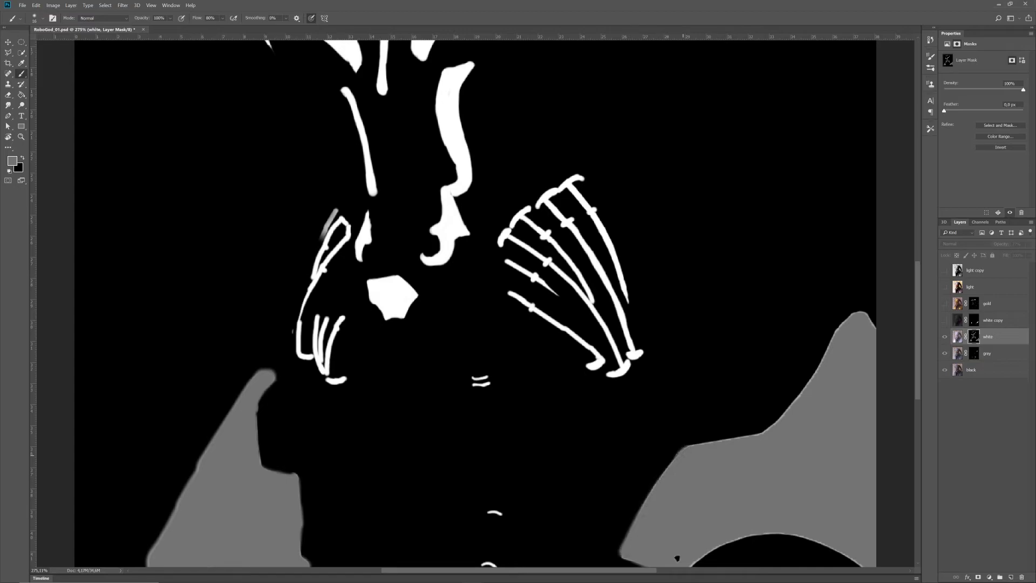
mouse_move(798, 430)
mouse_down()
mouse_move(579, 456)
mouse_move(546, 490)
mouse_move(616, 435)
mouse_move(647, 386)
mouse_up()
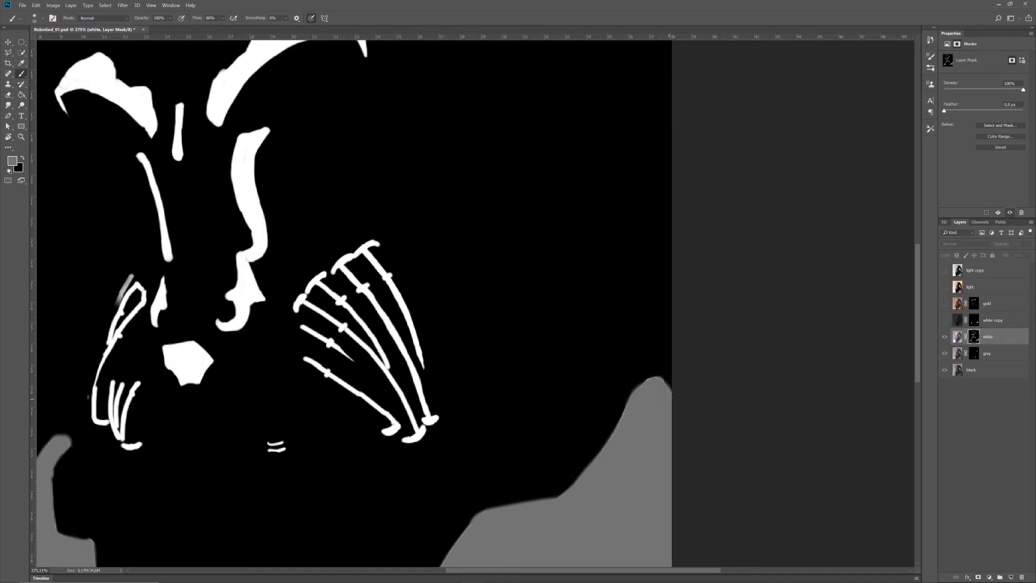
alt+click(974, 337)
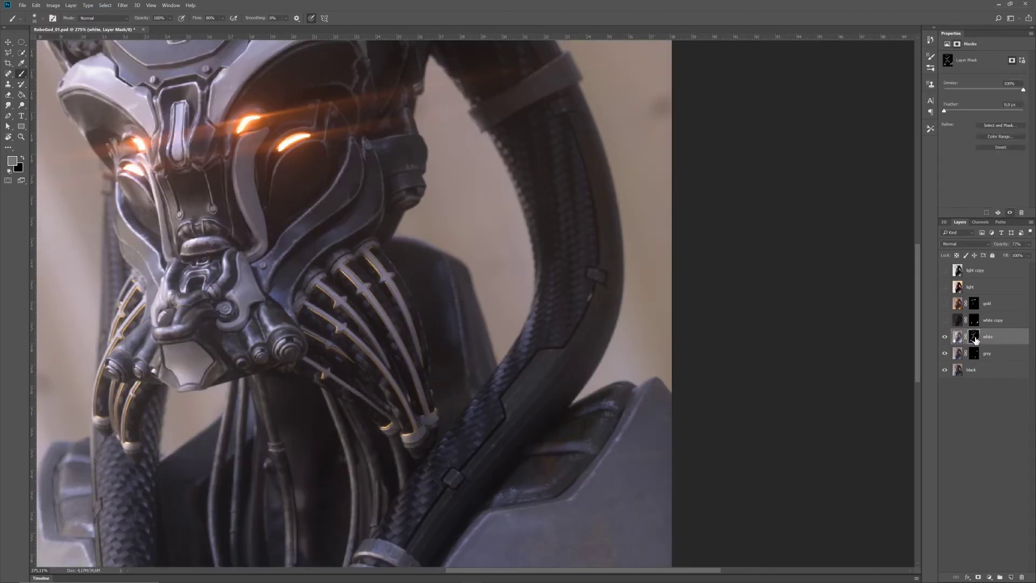
- Paint black into the white layer's mask along the recesses of both shoulders, enlarging the brush for the second one
drag(158, 431, 525, 264)
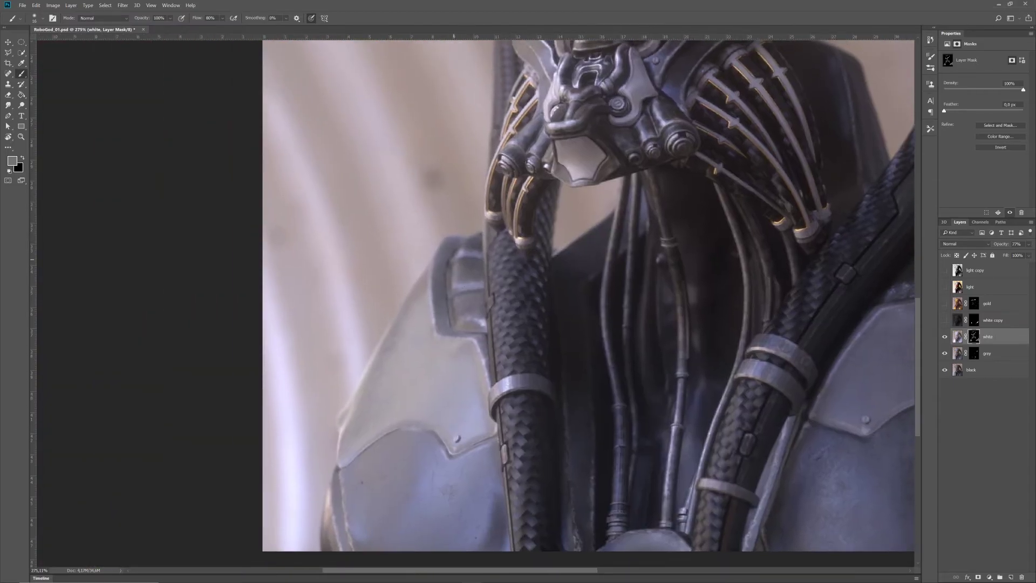
key(x)
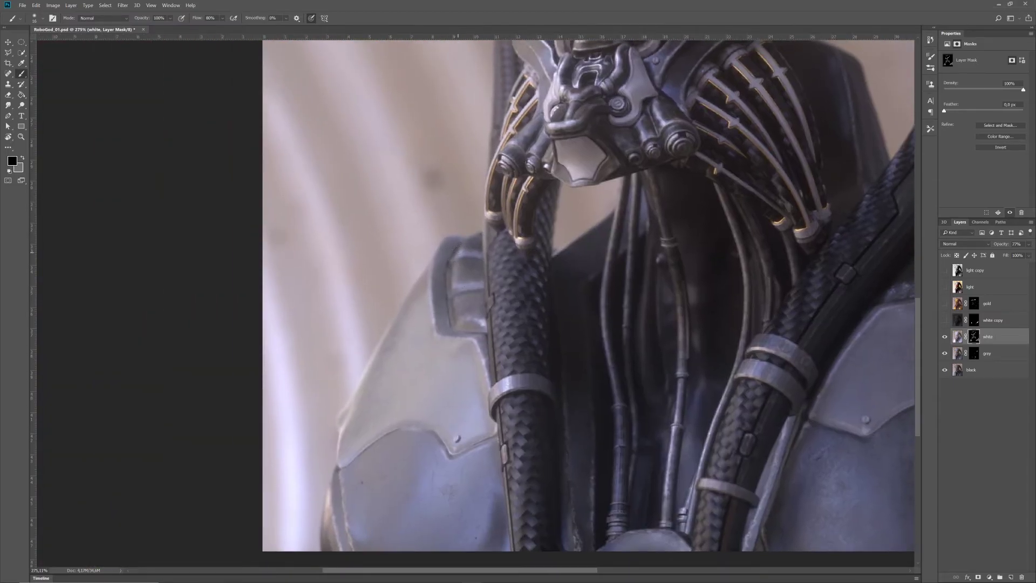
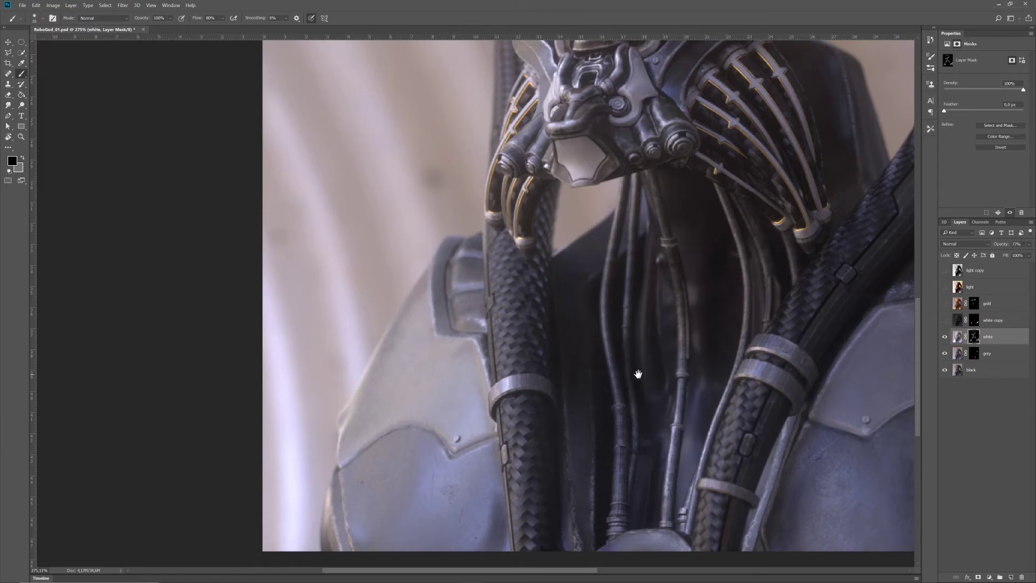
drag(627, 374, 178, 366)
drag(572, 214, 582, 185)
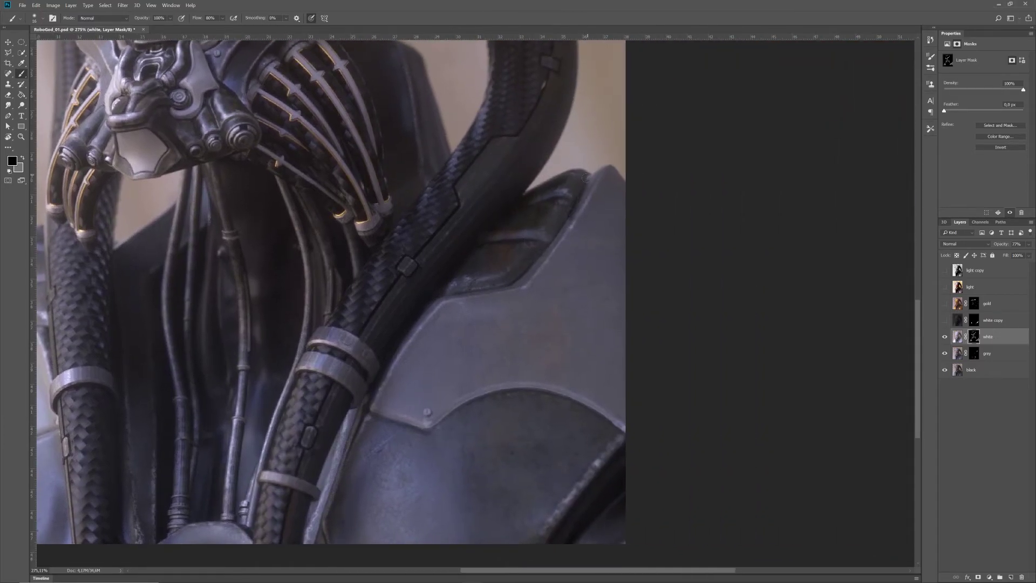
right_click(573, 193)
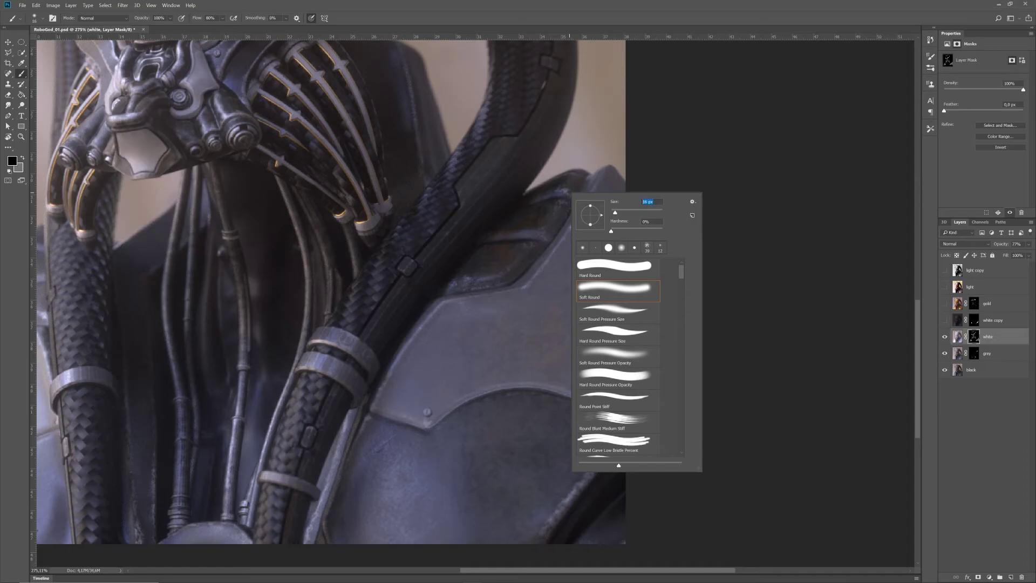
click(620, 212)
key(Return)
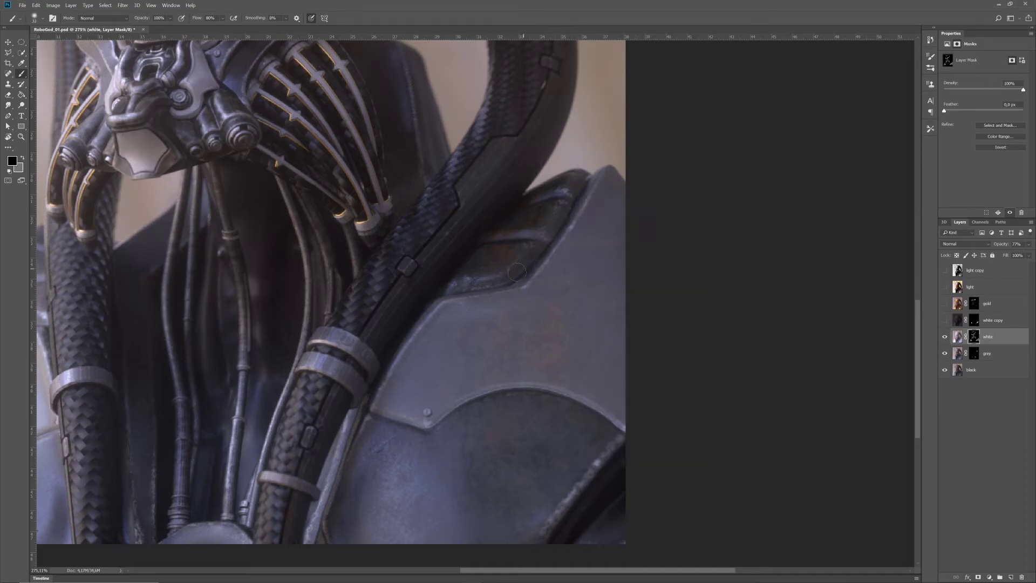
key(z)
drag(451, 287, 409, 308)
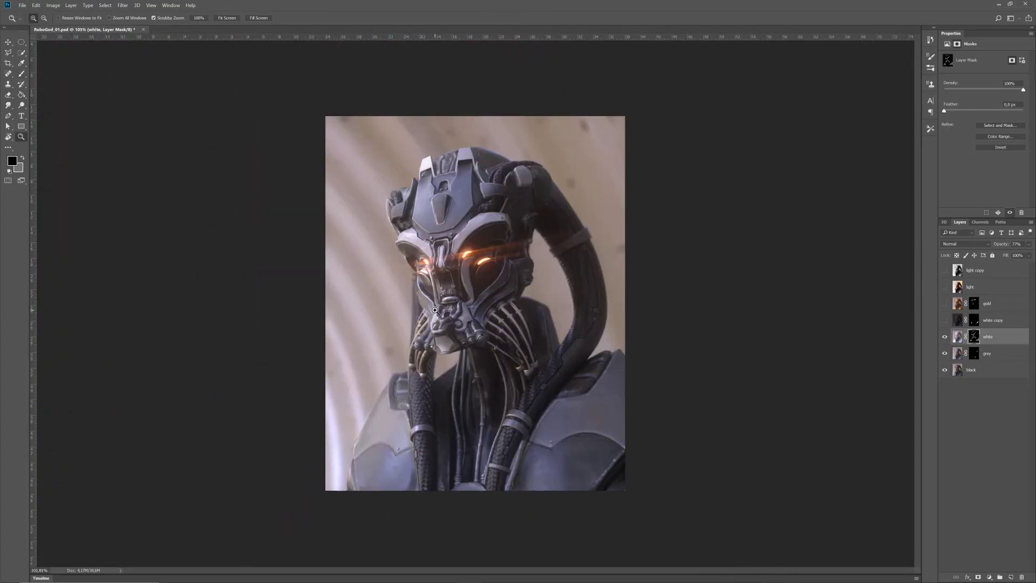
- Show the white copy layer again and lower its opacity
click(944, 320)
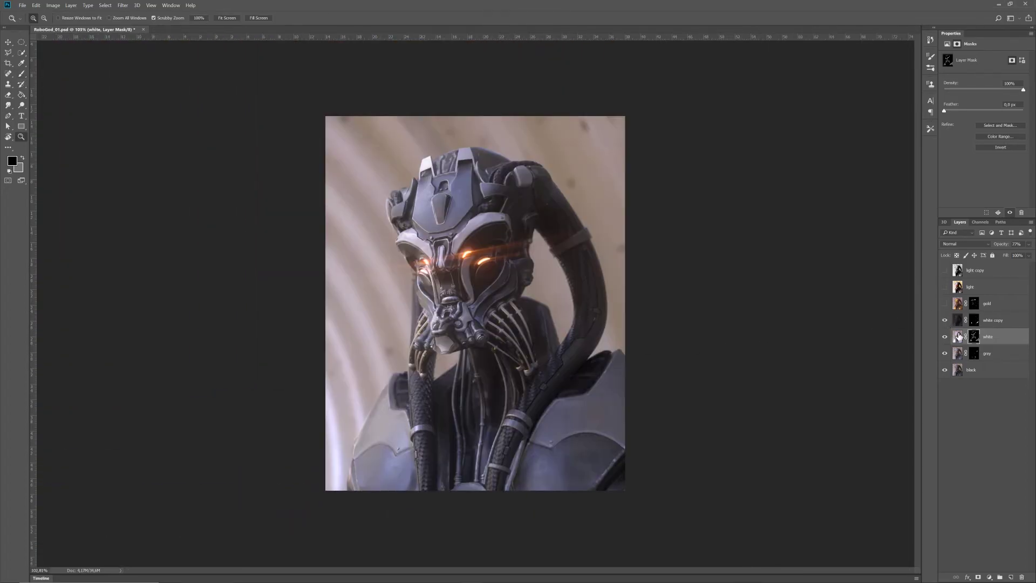
click(998, 321)
click(1029, 247)
mouse_move(1016, 256)
mouse_down()
mouse_move(993, 256)
mouse_move(1002, 256)
mouse_up()
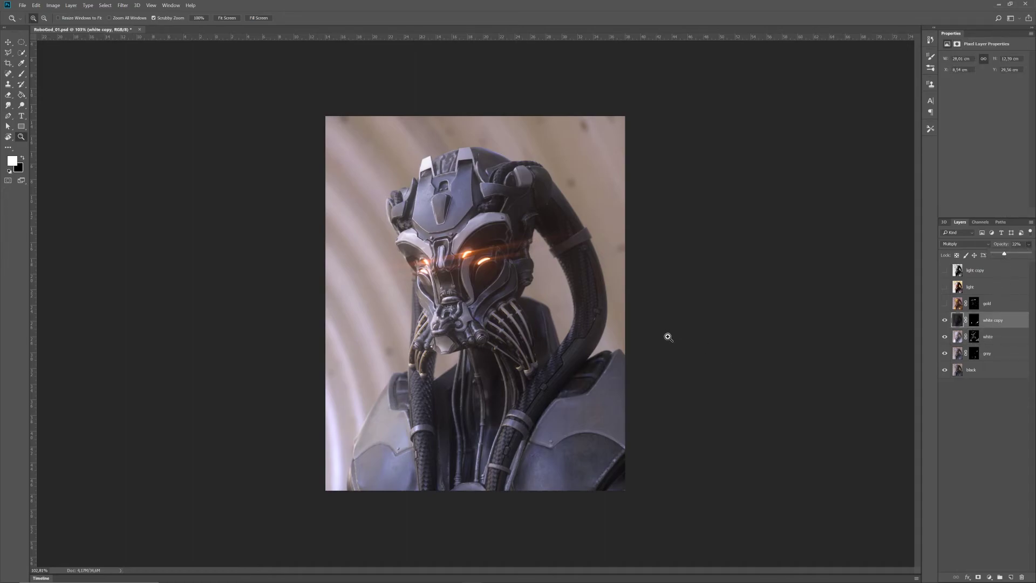
- Desaturate the white copy layer with Hue/Saturation, setting Saturation to -77
key(ctrl+u)
drag(748, 308, 719, 317)
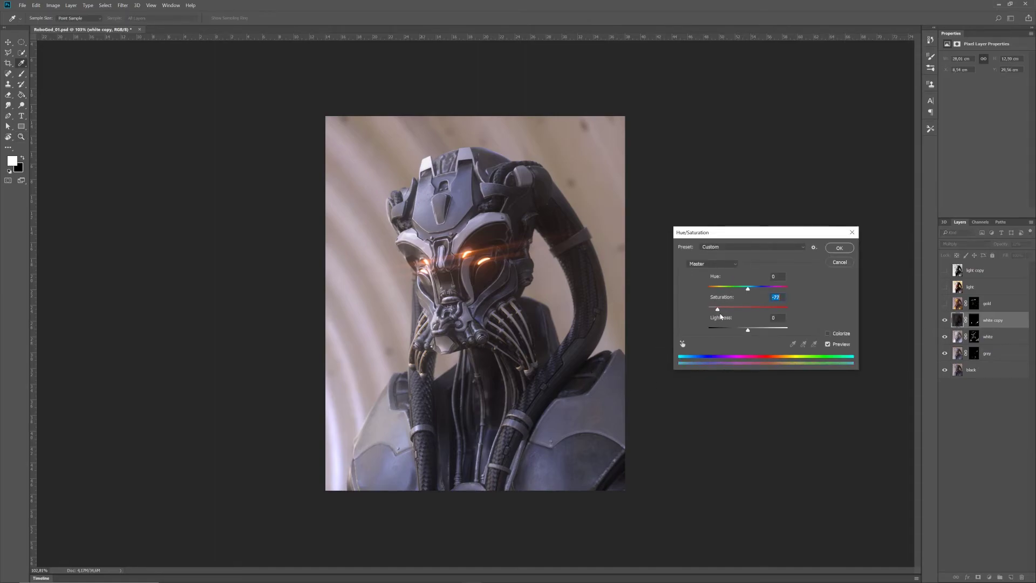
click(839, 248)
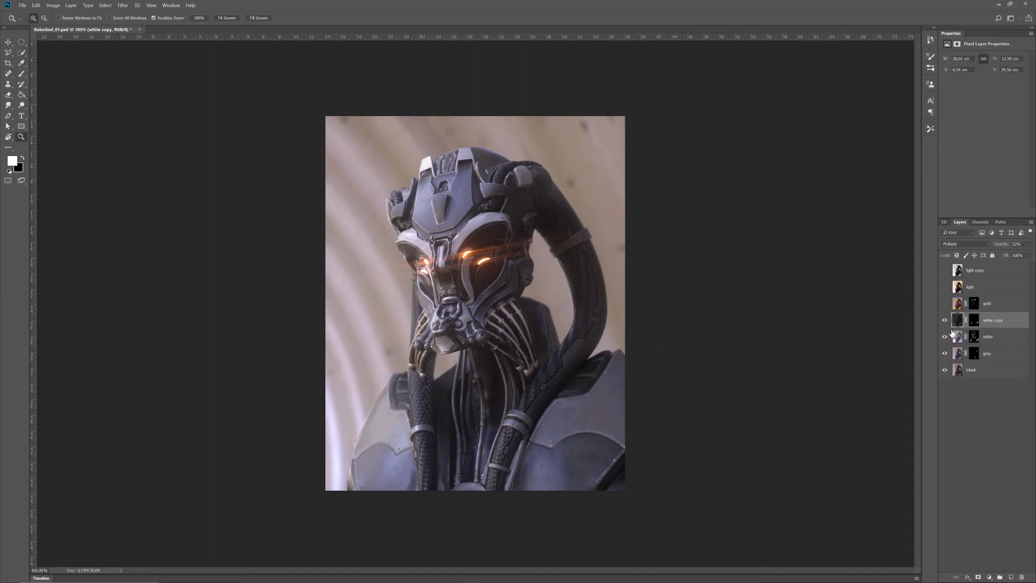
- Make the gold and light layers visible and check the image with and without the white copy layer
click(945, 305)
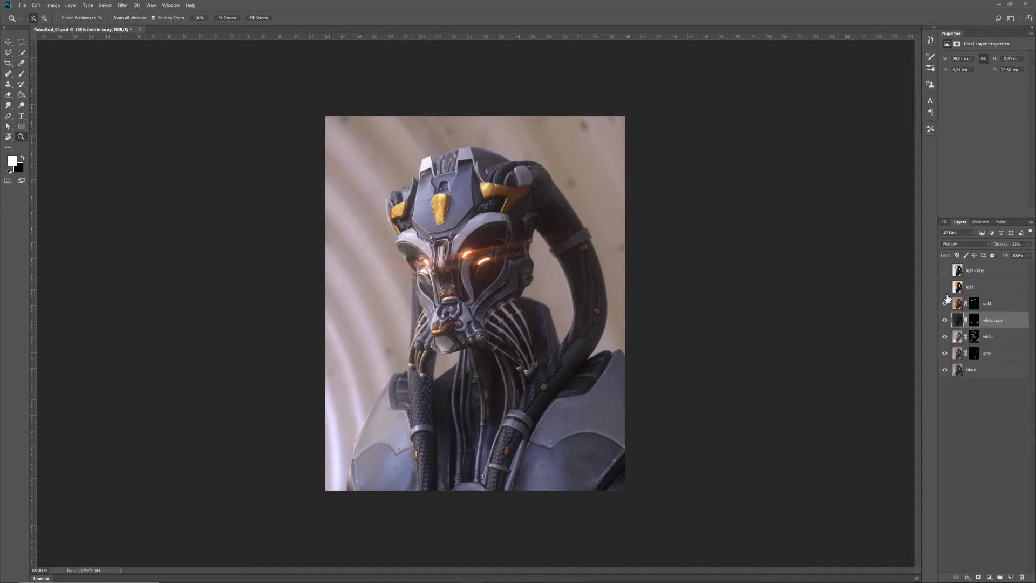
click(944, 288)
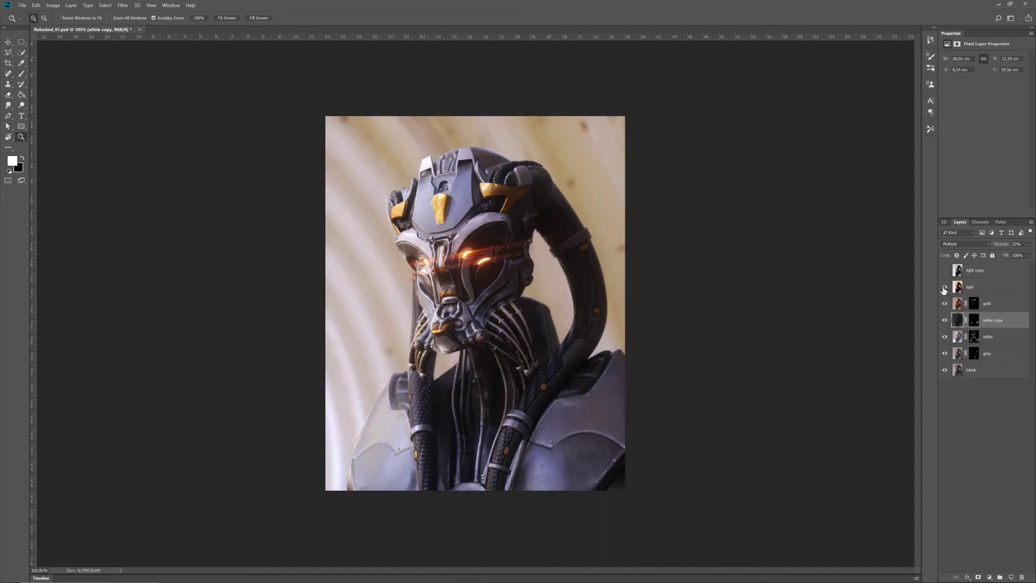
click(945, 321)
click(945, 320)
- Compare the image with the light layer against the light copy layer, ending with only the light layer shown
click(945, 287)
click(945, 270)
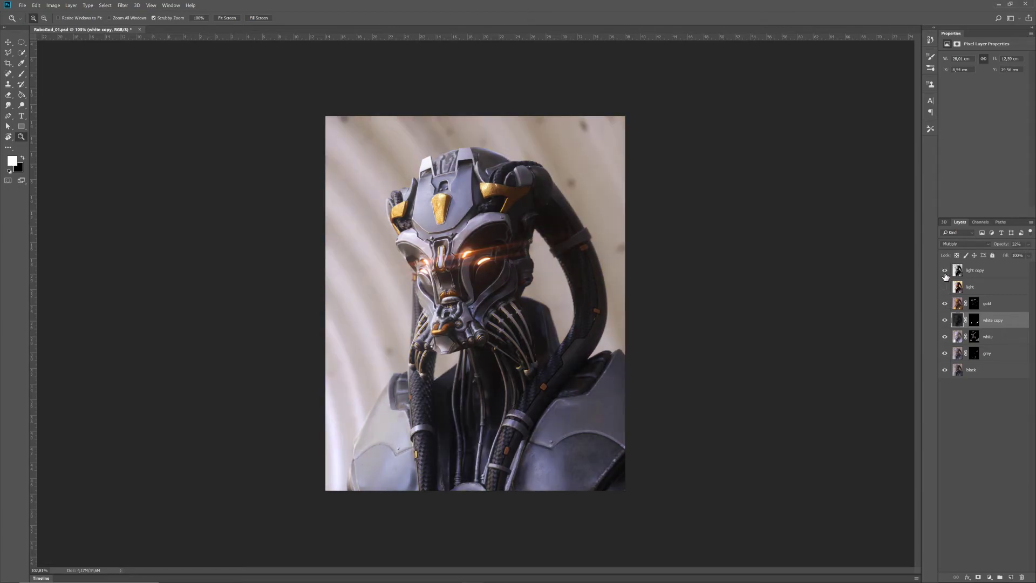
click(945, 270)
click(945, 287)
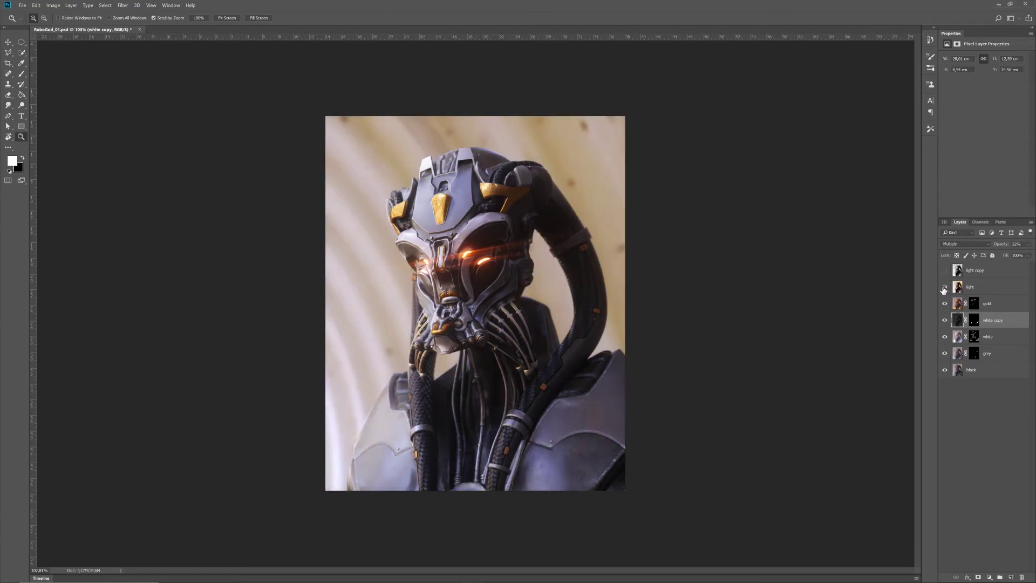
click(944, 287)
click(945, 271)
click(945, 270)
click(945, 287)
- Target the gold layer's mask and set the foreground colour to pure white (ffffff)
click(440, 182)
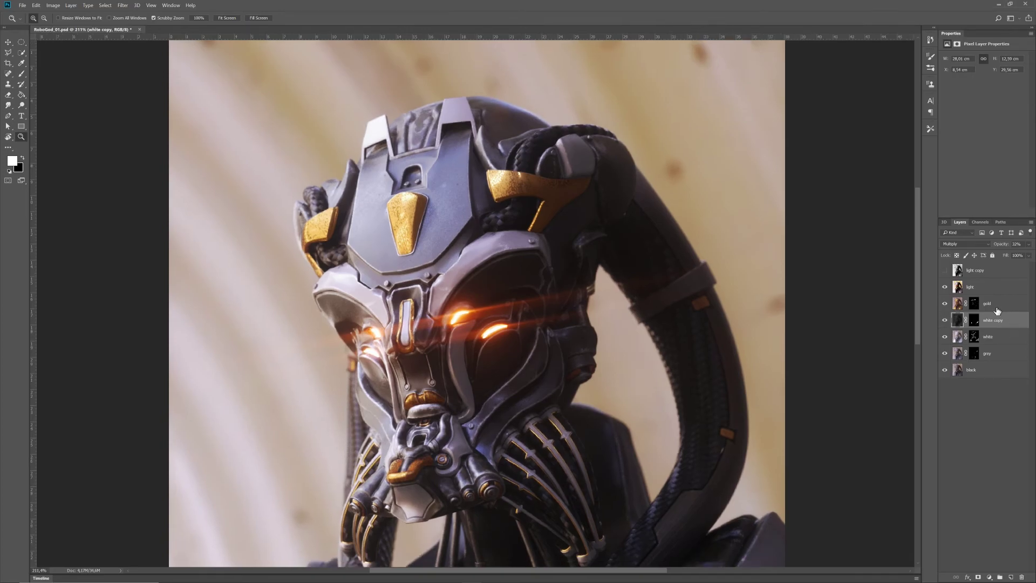
click(974, 305)
drag(409, 207, 426, 300)
key(x)
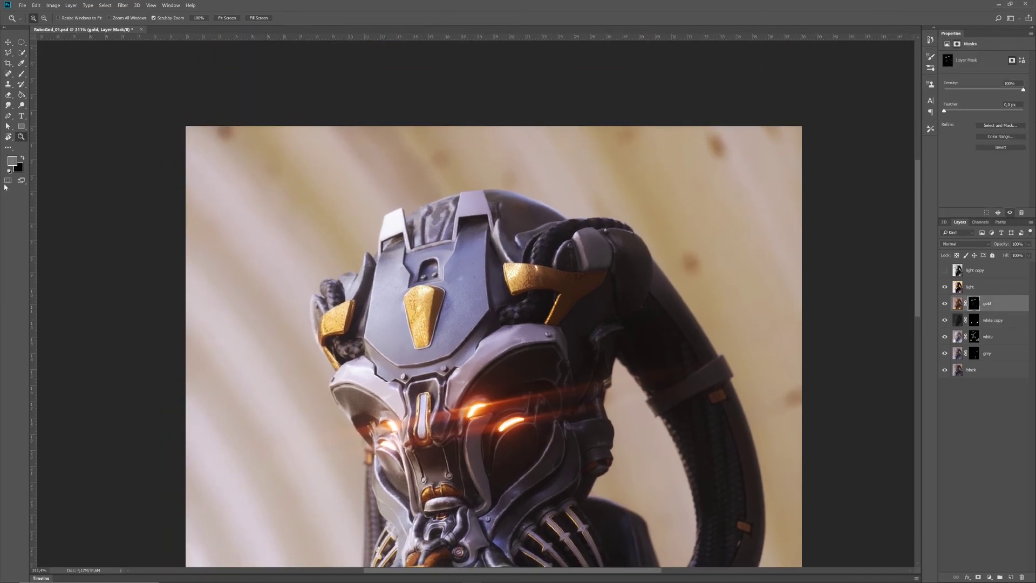
click(11, 160)
text(ffffff)
key(Return)
- Paint white into the gold layer's mask over the ridged strip between the two plates on top of the head
key(b)
key(z)
drag(441, 212, 451, 212)
key(b)
right_click(449, 227)
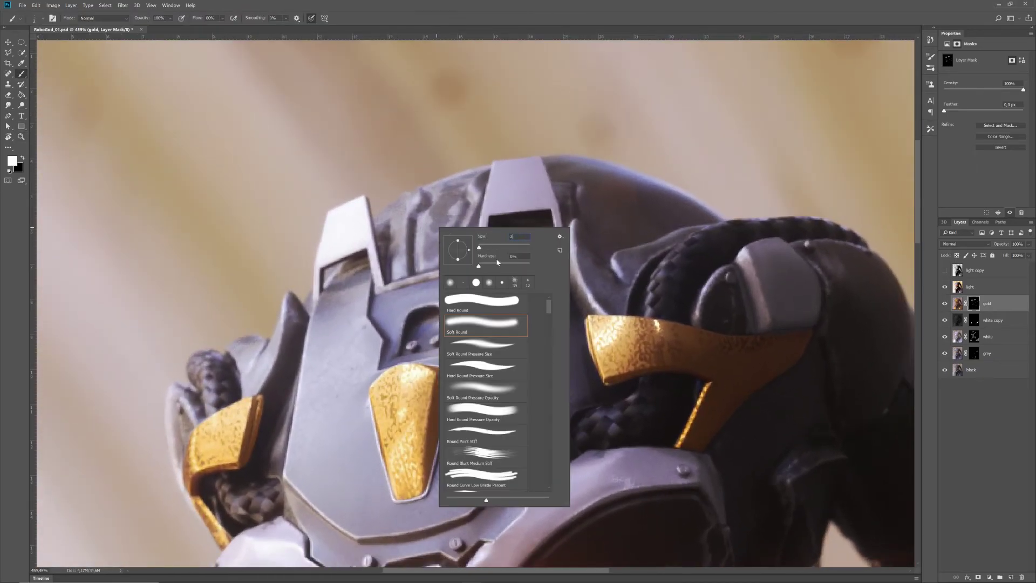
click(502, 283)
key(Return)
drag(424, 258, 422, 217)
mouse_move(423, 269)
mouse_down()
mouse_move(455, 209)
mouse_move(441, 221)
mouse_move(436, 187)
mouse_move(470, 173)
mouse_up()
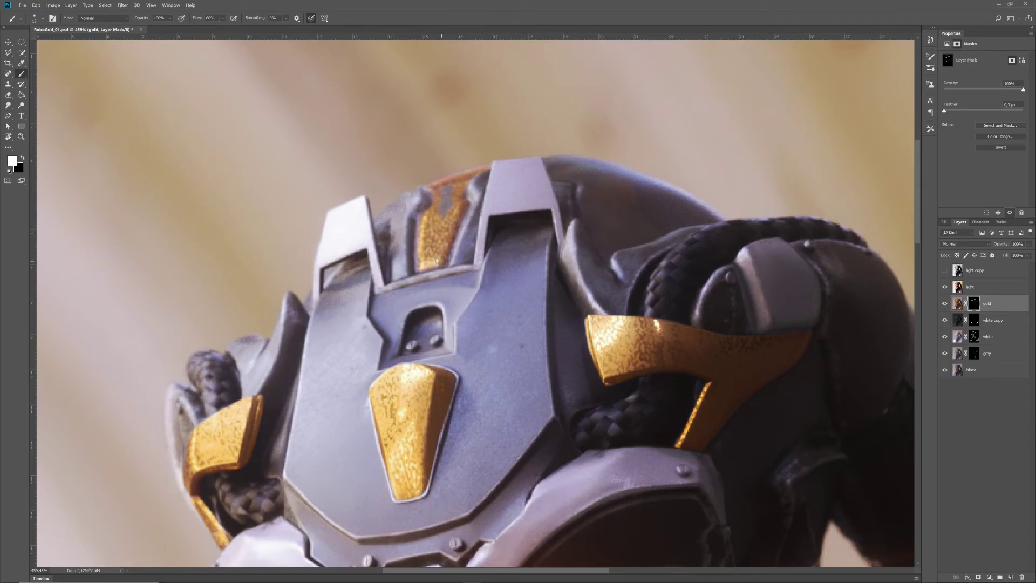
drag(426, 265, 444, 197)
key(z)
drag(472, 378, 391, 391)
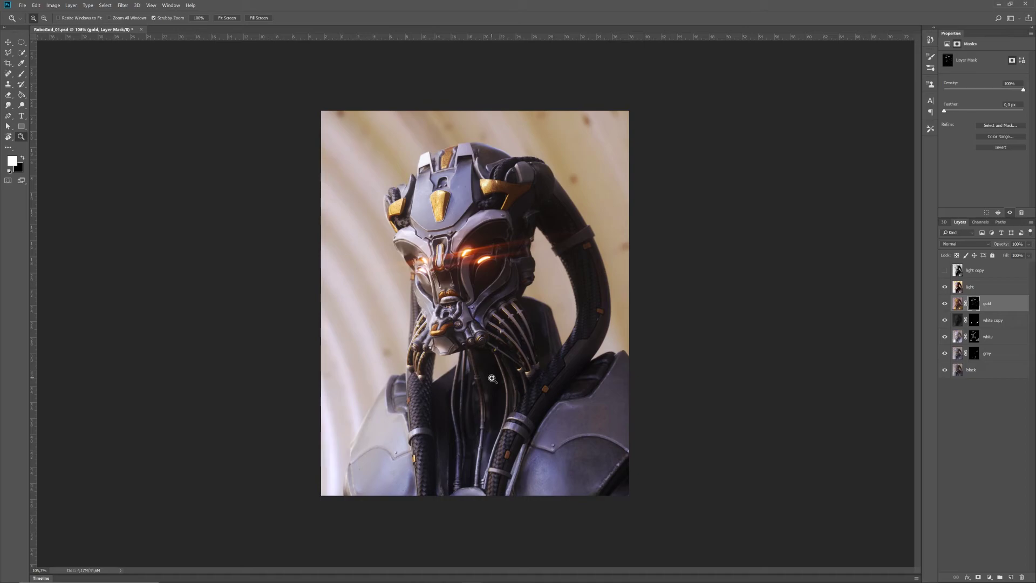
drag(448, 187, 677, 194)
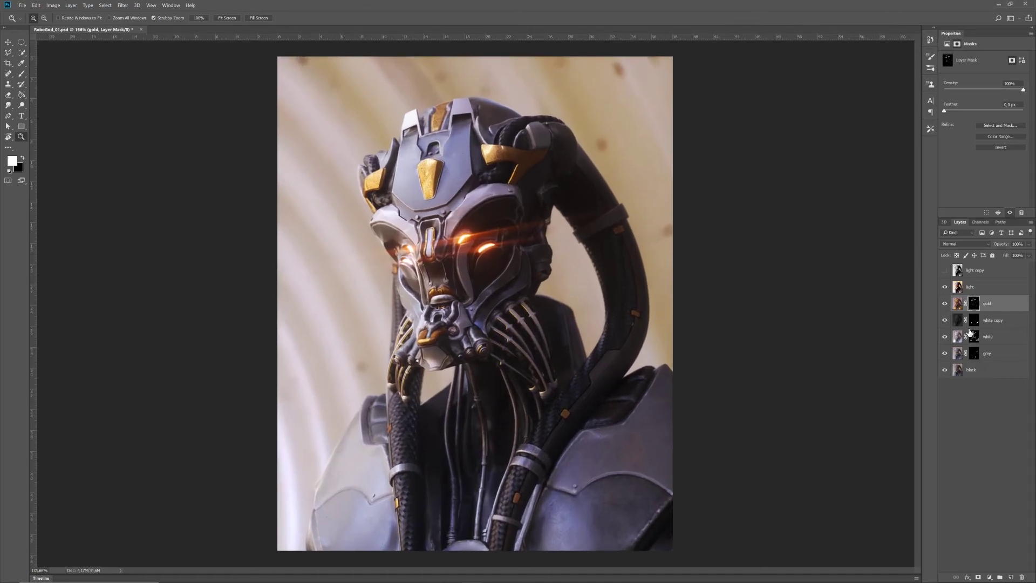
- Try the white copy layer above the gold layer, then return it below the gold layer
drag(991, 321, 992, 303)
key(v)
key(b)
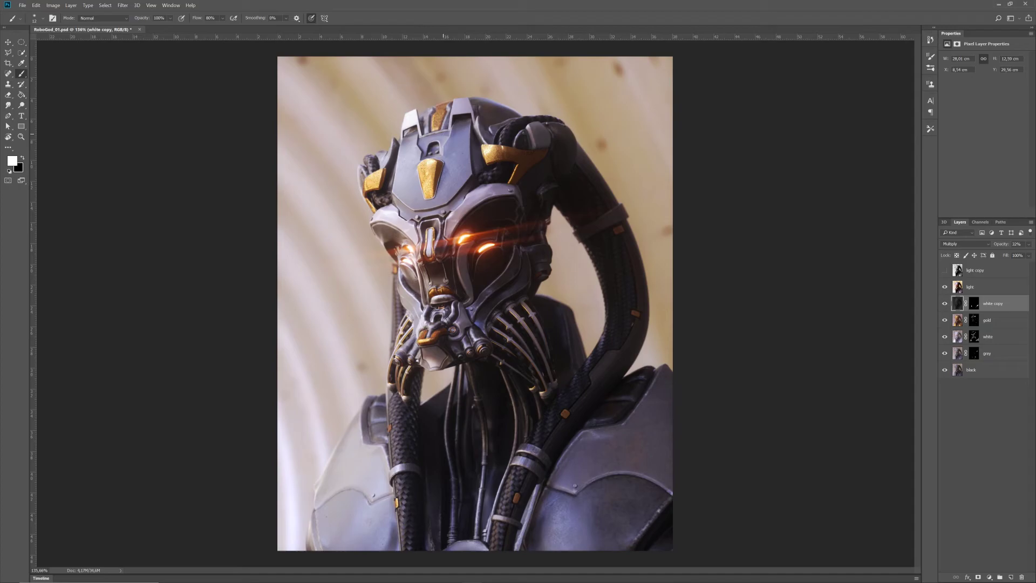
click(974, 305)
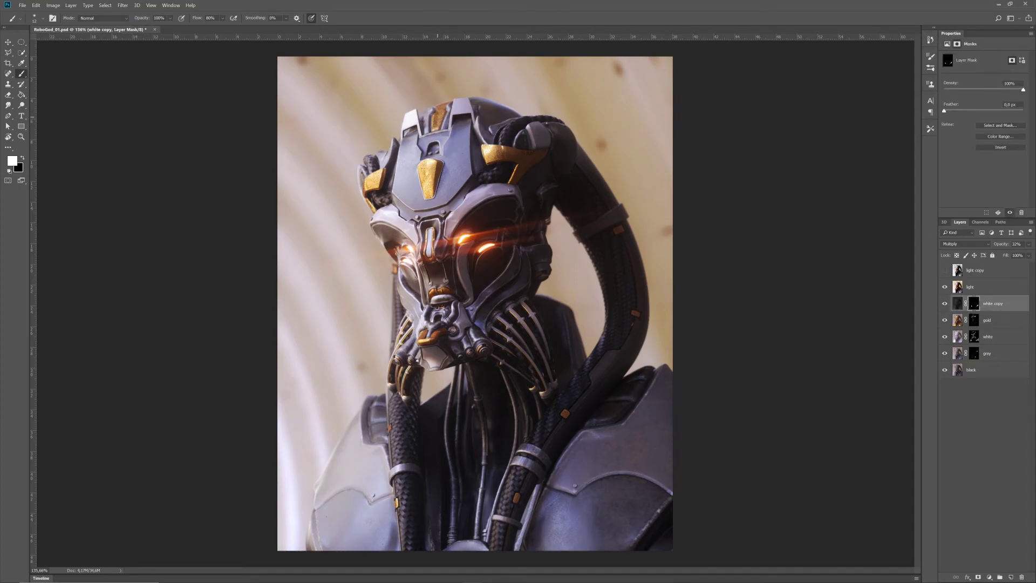
drag(998, 306, 996, 324)
- Remove the gold from the strip on top of the head in the gold layer's mask
key(z)
drag(485, 286, 458, 285)
click(974, 307)
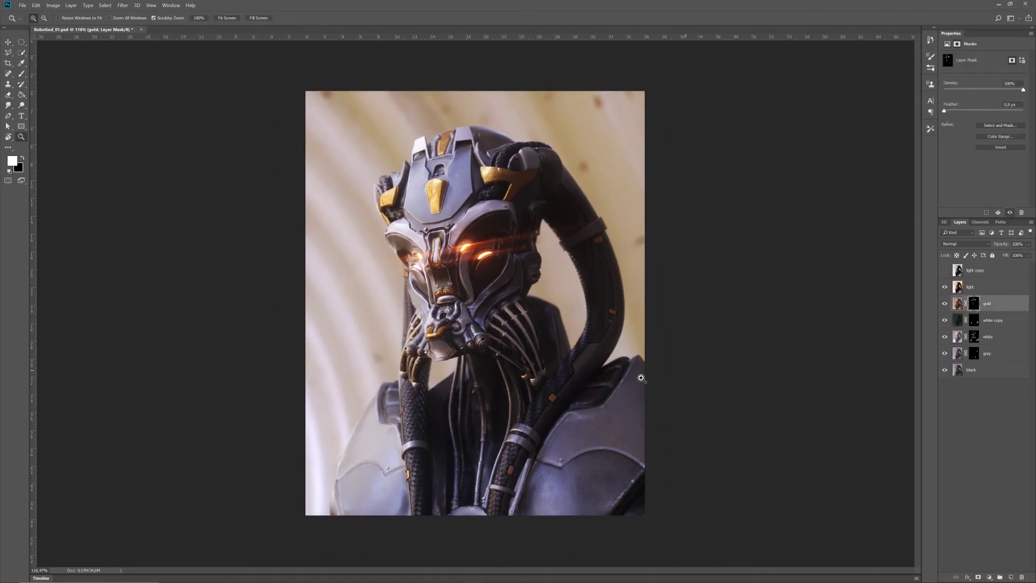
key(x)
right_click(443, 140)
key(Escape)
key(b)
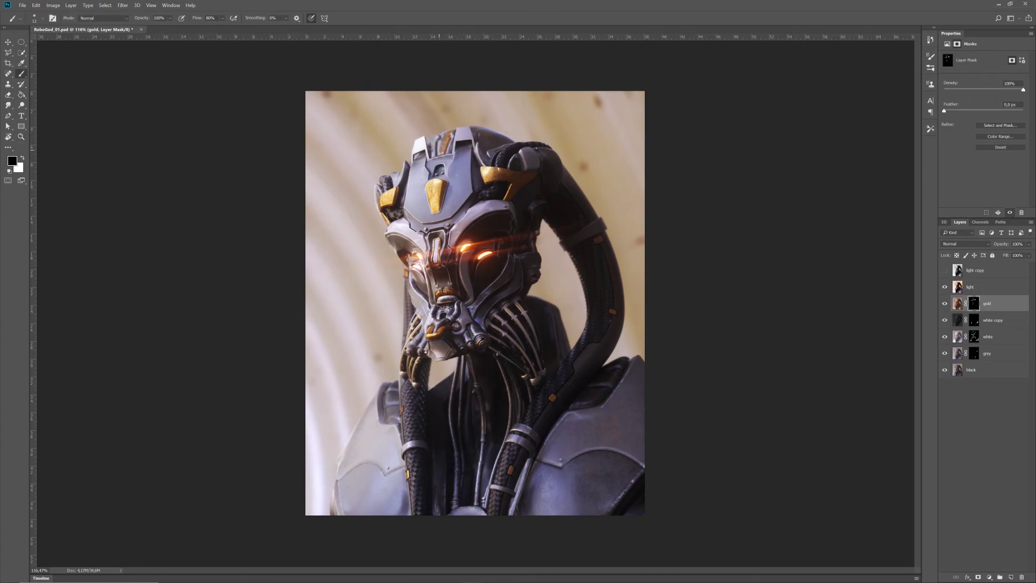
key(ctrl+alt+z)
key(ctrl+alt+z)
click(976, 304)
- Add a Curves adjustment above the light layer and raise the red curve's midpoint at input 123 to output 132
click(968, 288)
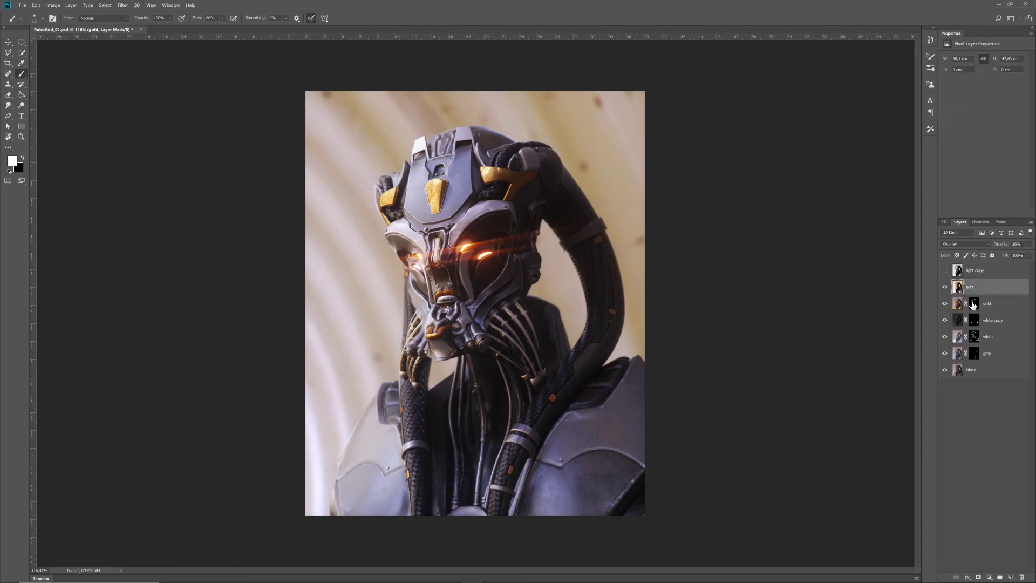
click(989, 577)
click(981, 469)
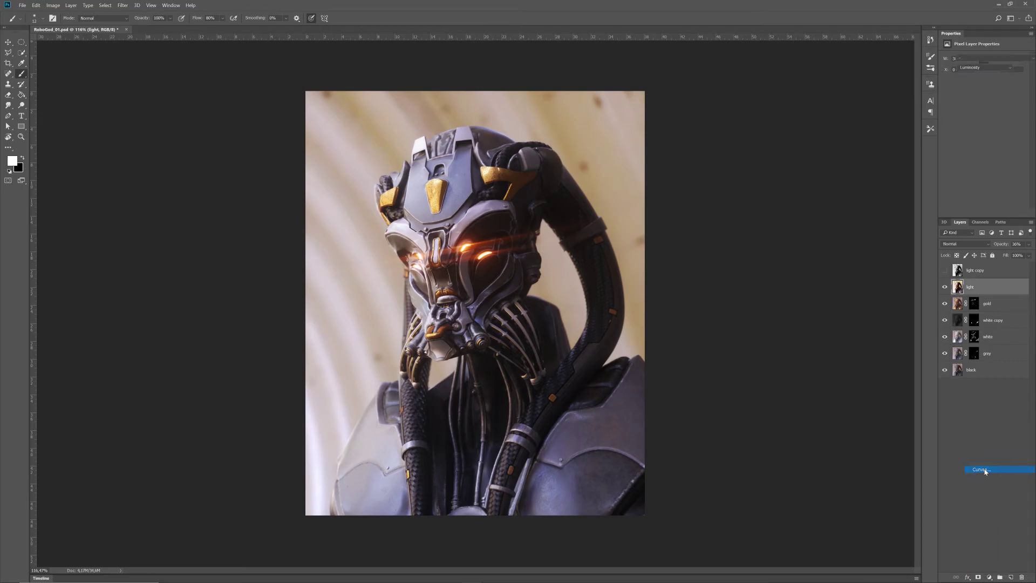
drag(990, 107, 992, 106)
click(980, 67)
click(978, 75)
drag(991, 107, 991, 106)
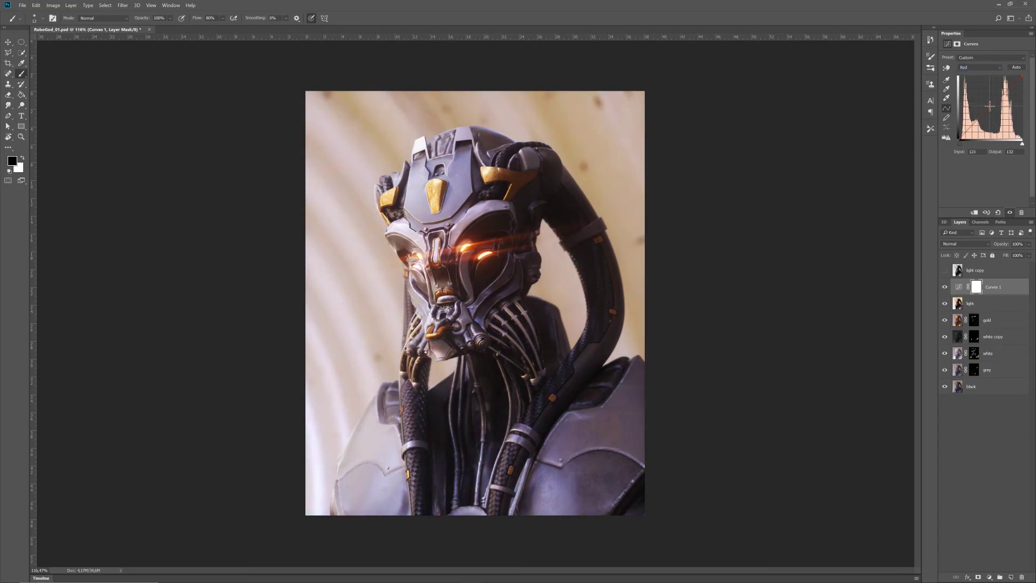
- Adjust the green and blue midtones of the Curves layer and compare the image with and without it
click(979, 66)
click(980, 87)
drag(988, 104, 989, 107)
click(979, 67)
click(979, 95)
mouse_move(989, 104)
mouse_down()
mouse_move(997, 115)
mouse_move(987, 108)
mouse_up()
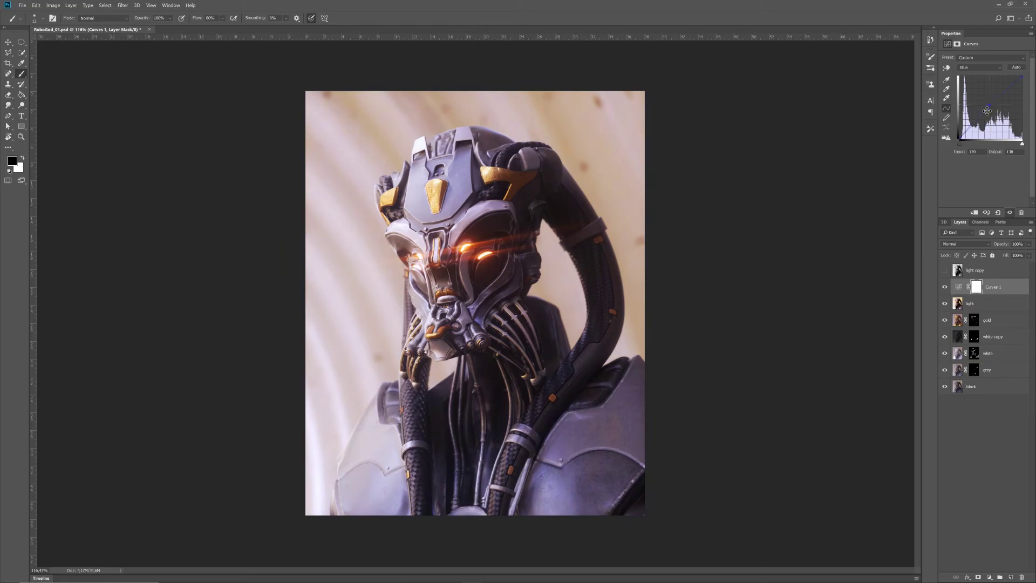
click(945, 290)
click(945, 290)
- Add a Levels adjustment above the Curves layer, raise its black input level slightly and compare the image with and without it
click(988, 577)
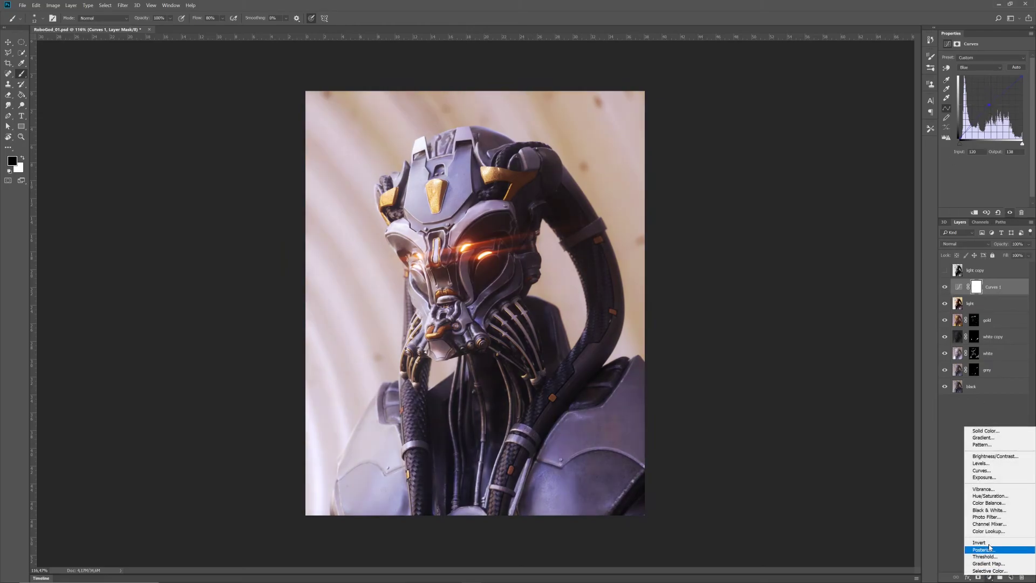
click(981, 463)
drag(954, 116, 954, 119)
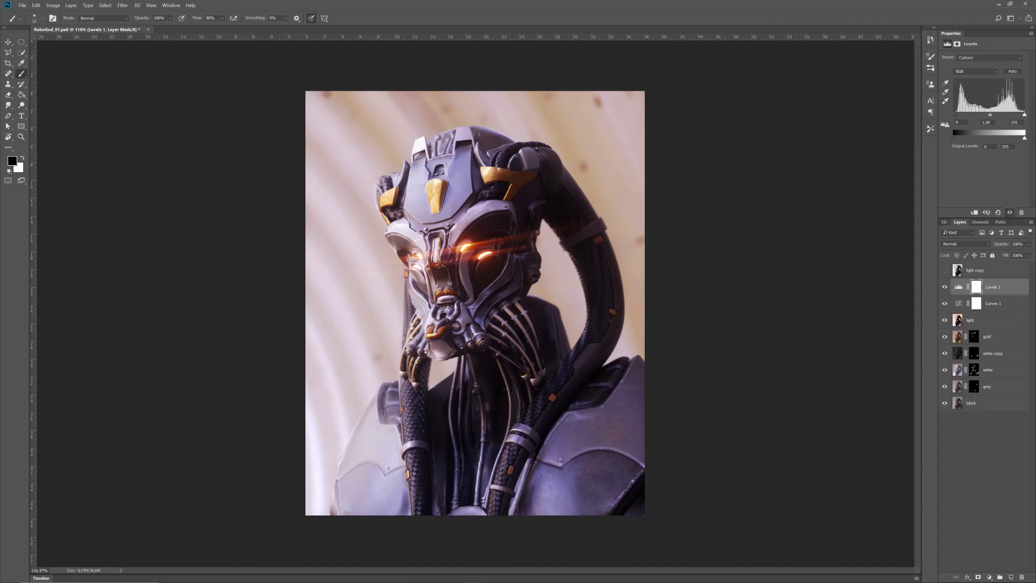
drag(1023, 116, 1025, 116)
click(945, 287)
click(945, 289)
click(946, 290)
click(945, 288)
- Delete the light copy layer and save the document
key(x)
click(982, 271)
drag(982, 271, 1022, 576)
key(x)
key(ctrl+s)
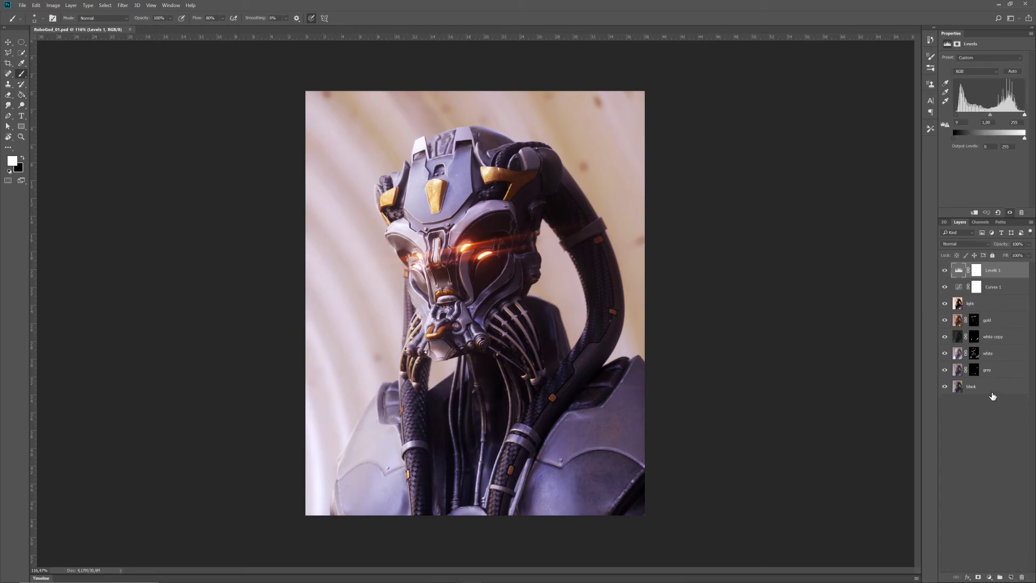
- Duplicate the black layer directly above the light layer and hide the Levels and Curves adjustments
click(983, 422)
key(x)
drag(971, 387, 989, 298)
drag(945, 271, 944, 287)
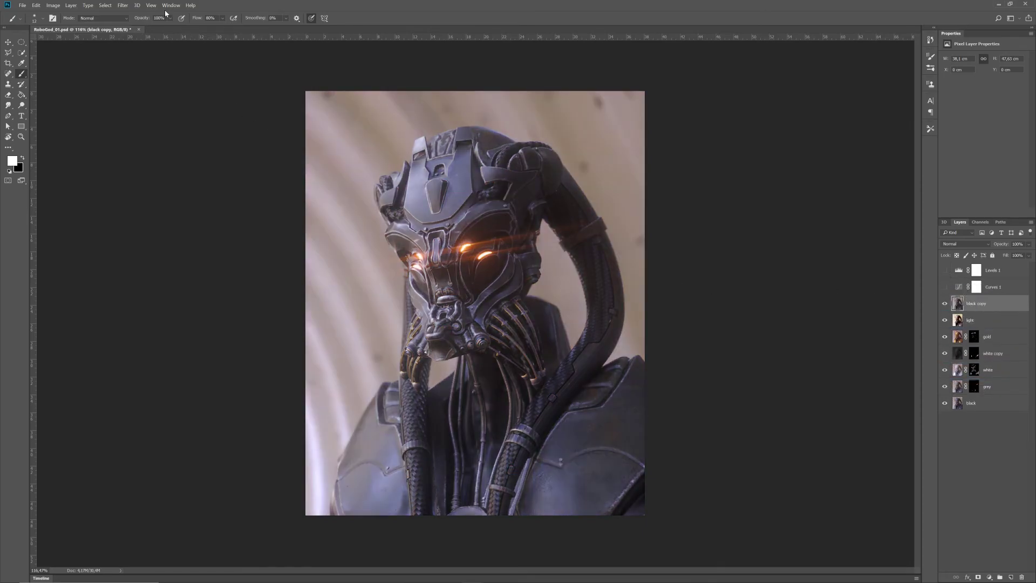
- Apply a High Pass filter to the black copy layer with a radius of about 2.8 pixels
click(137, 5)
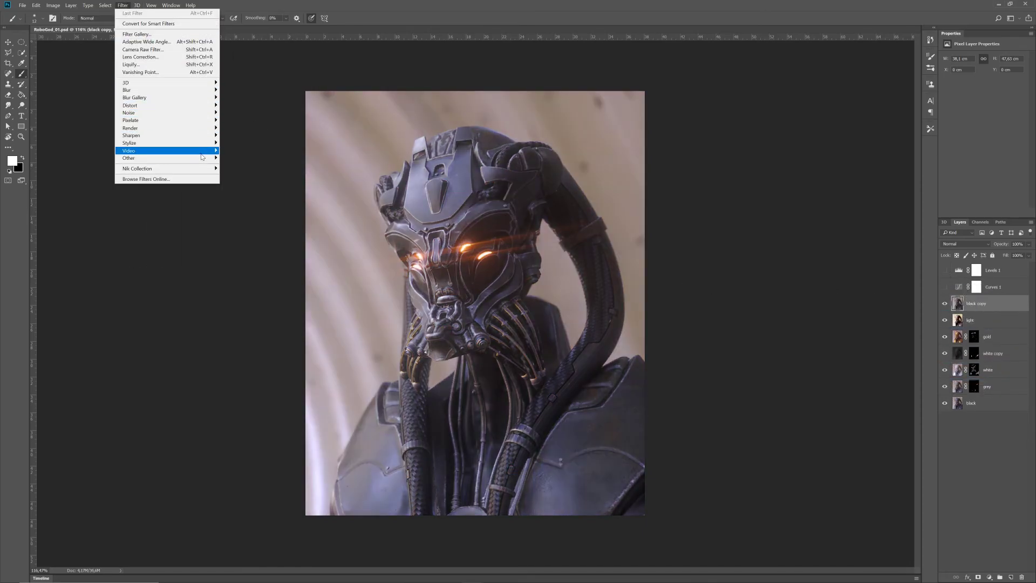
mouse_move(201, 157)
click(242, 165)
drag(514, 143, 627, 142)
drag(584, 266, 582, 266)
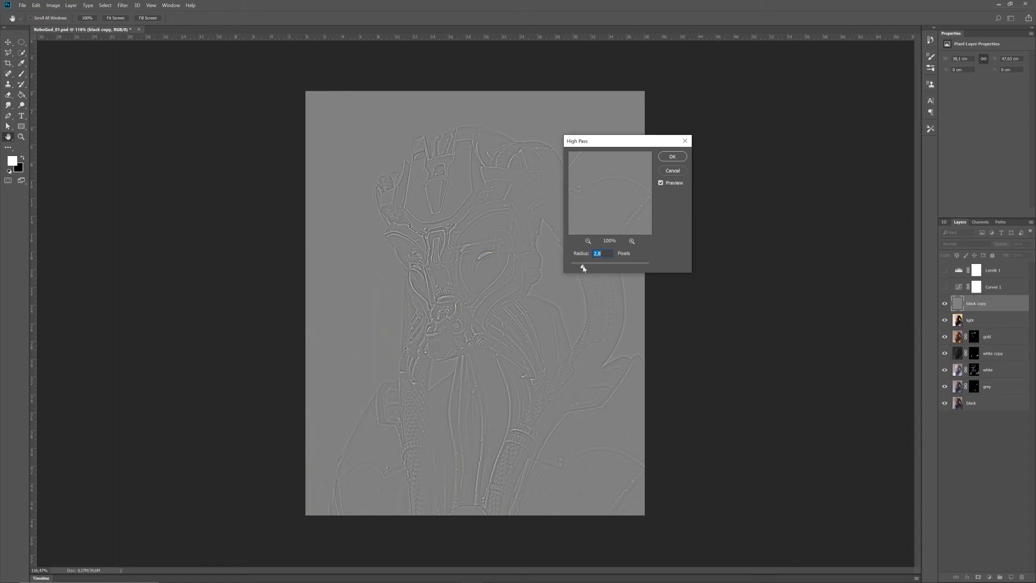
click(679, 159)
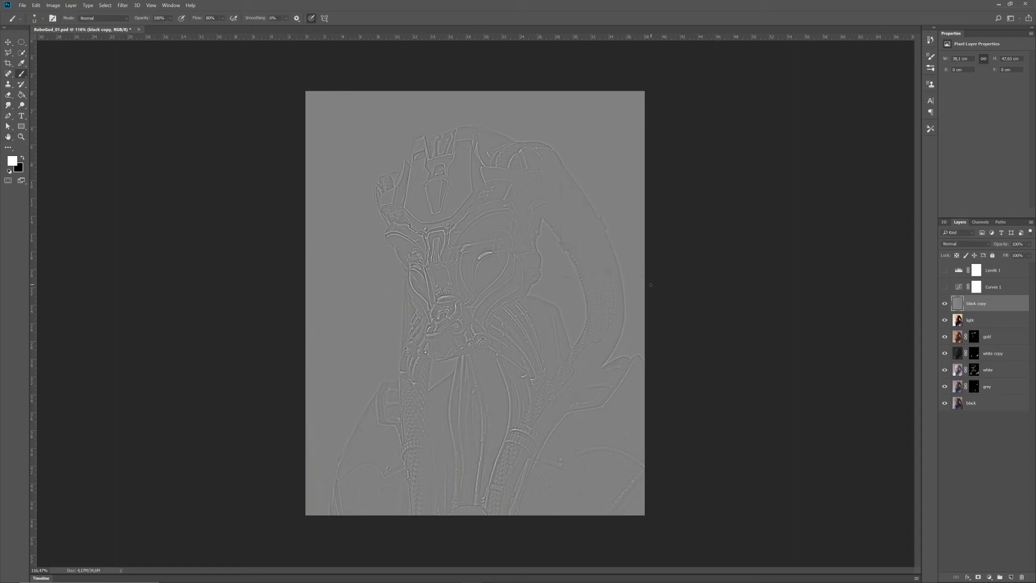
- Set the black copy layer's blend mode to Overlay and move it below the light layer
click(956, 245)
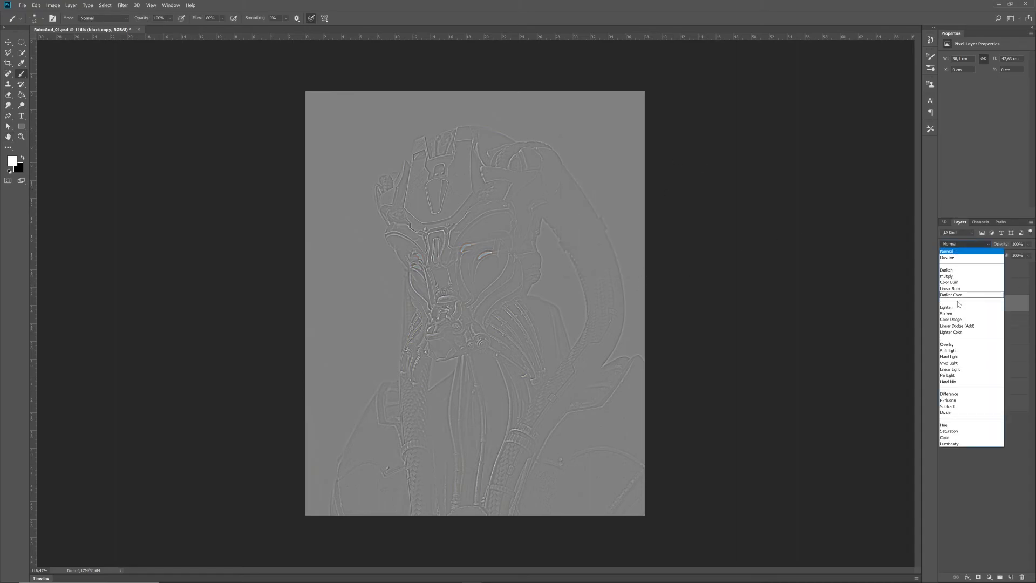
click(952, 350)
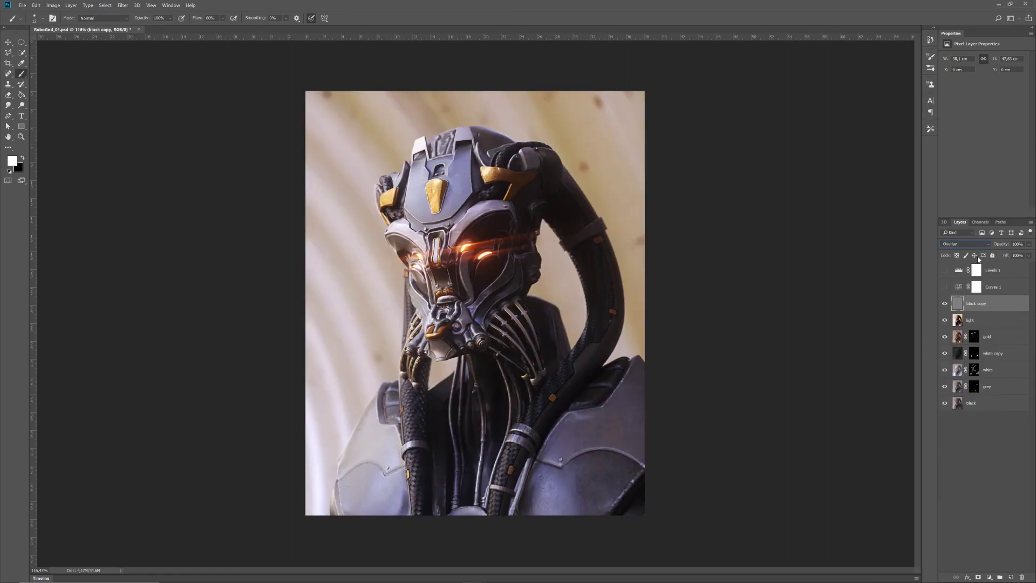
drag(980, 308, 981, 333)
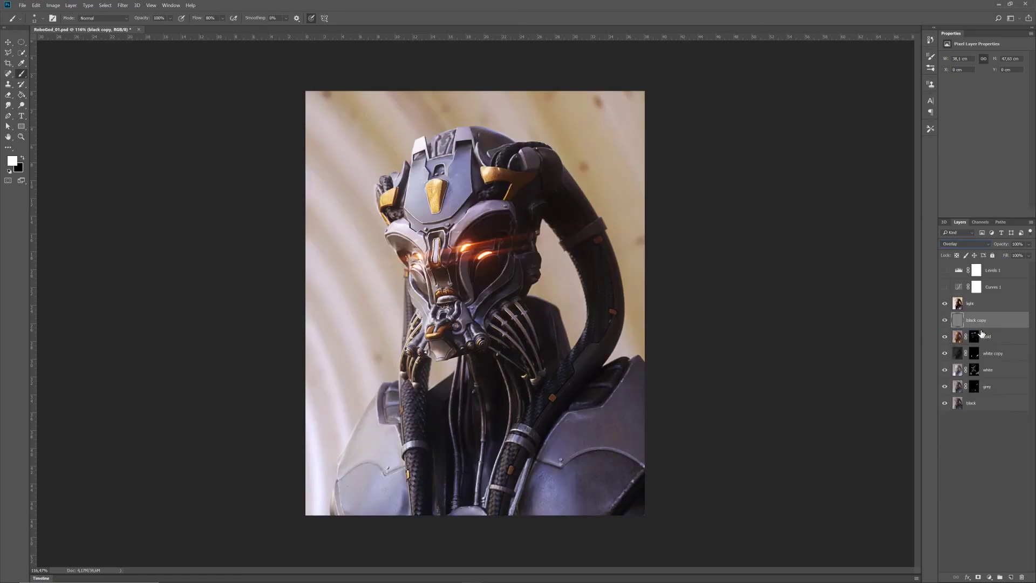
- Try different opacities for the black copy layer, compare the image with and without it, and return the layer above the light layer
click(1029, 244)
drag(1025, 254, 992, 256)
mouse_move(1002, 255)
mouse_down()
mouse_move(1034, 257)
mouse_move(1000, 255)
mouse_move(1008, 255)
mouse_up()
click(946, 322)
click(945, 322)
click(945, 322)
click(945, 322)
drag(1029, 248, 1011, 256)
drag(985, 307, 985, 299)
- Switch the black copy layer to Normal and paint sampled grey around the head with a soft 600 px brush, keeping only the face detail
click(964, 244)
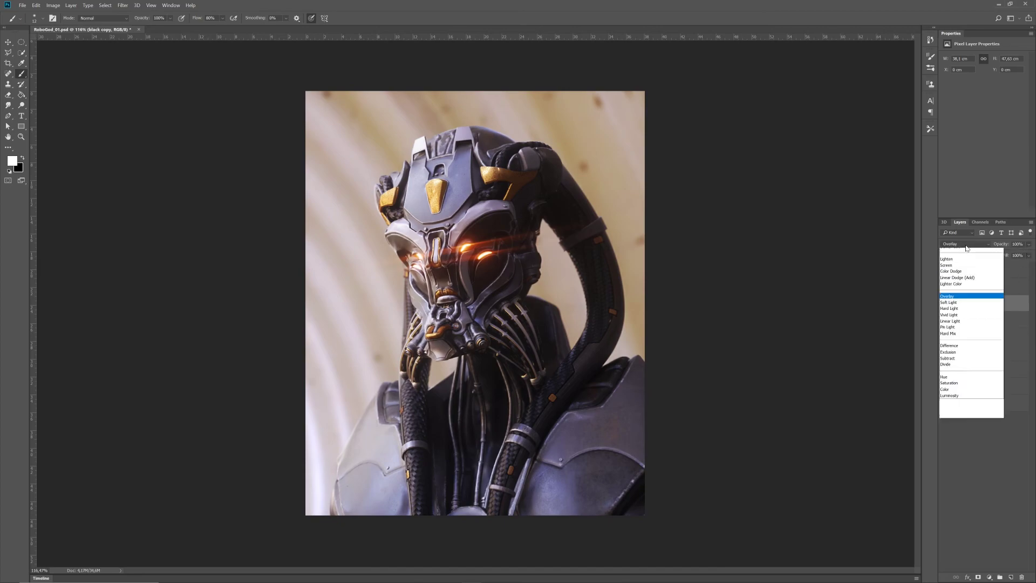
click(959, 253)
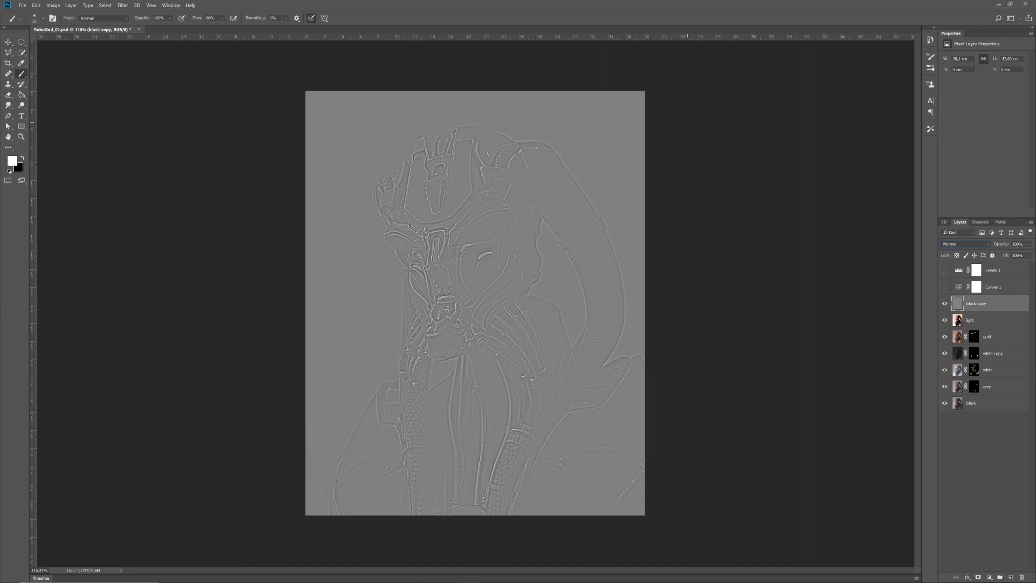
alt+click(581, 127)
right_click(578, 260)
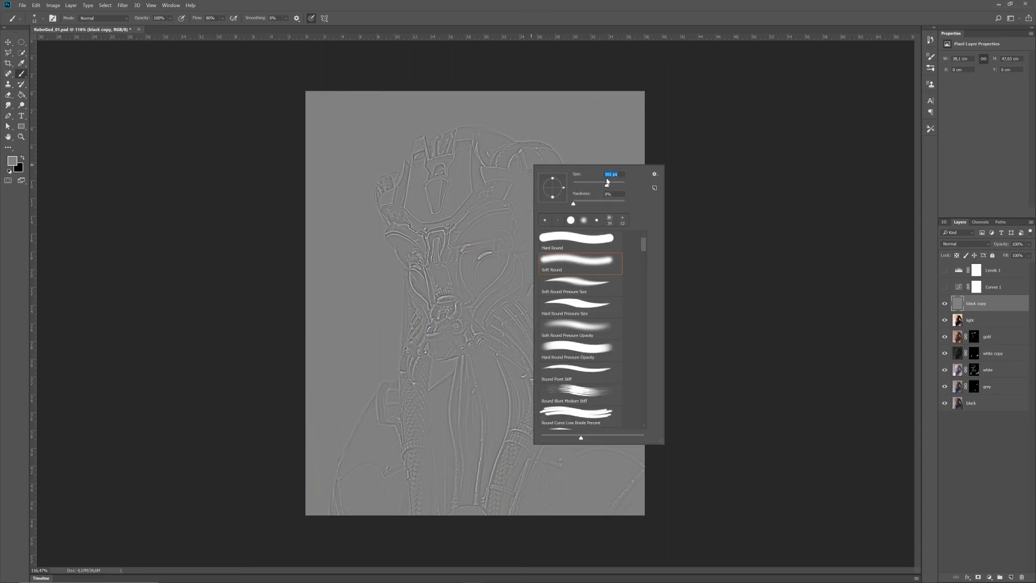
text(600)
key(Return)
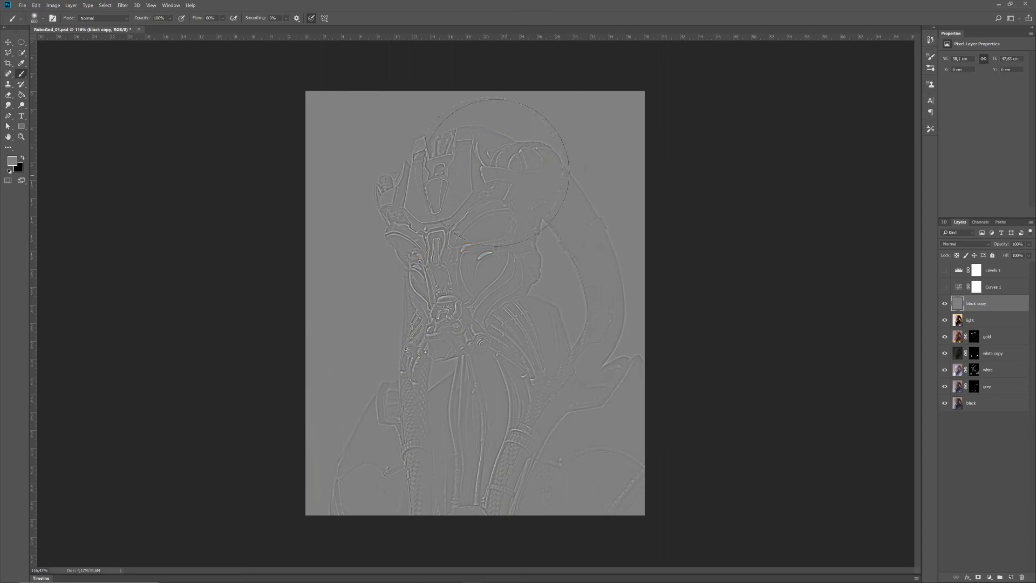
mouse_move(322, 216)
mouse_down()
mouse_move(394, 487)
mouse_move(285, 394)
mouse_move(618, 471)
mouse_move(521, 496)
mouse_move(671, 209)
mouse_move(669, 346)
mouse_move(658, 219)
mouse_move(638, 332)
mouse_move(623, 259)
mouse_move(624, 157)
mouse_move(638, 311)
mouse_move(520, 489)
mouse_move(361, 410)
mouse_move(357, 386)
mouse_move(367, 381)
mouse_move(402, 478)
mouse_up()
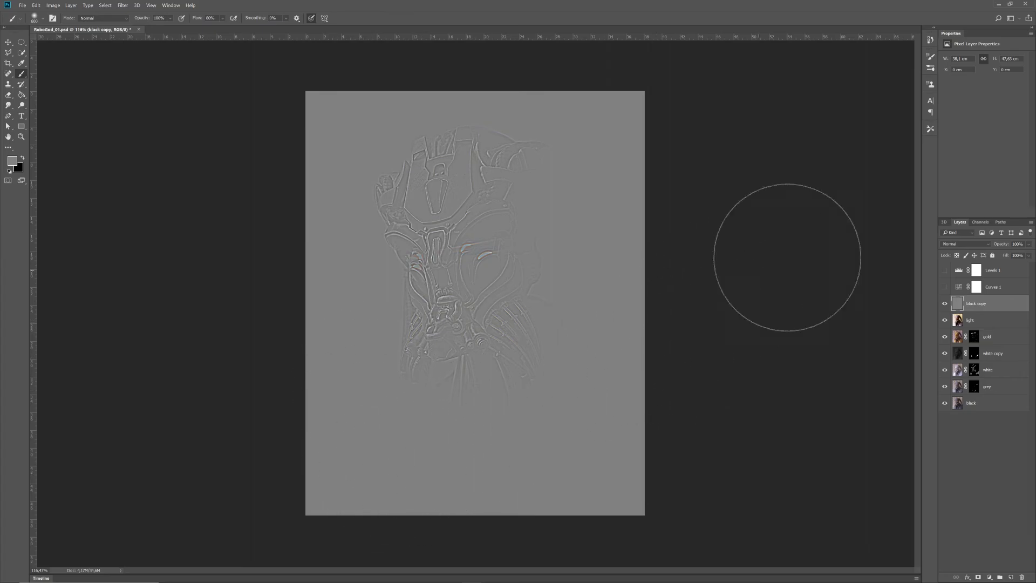
- Undo the last change, set the black copy layer's blend mode to Overlay and reduce its opacity
click(956, 245)
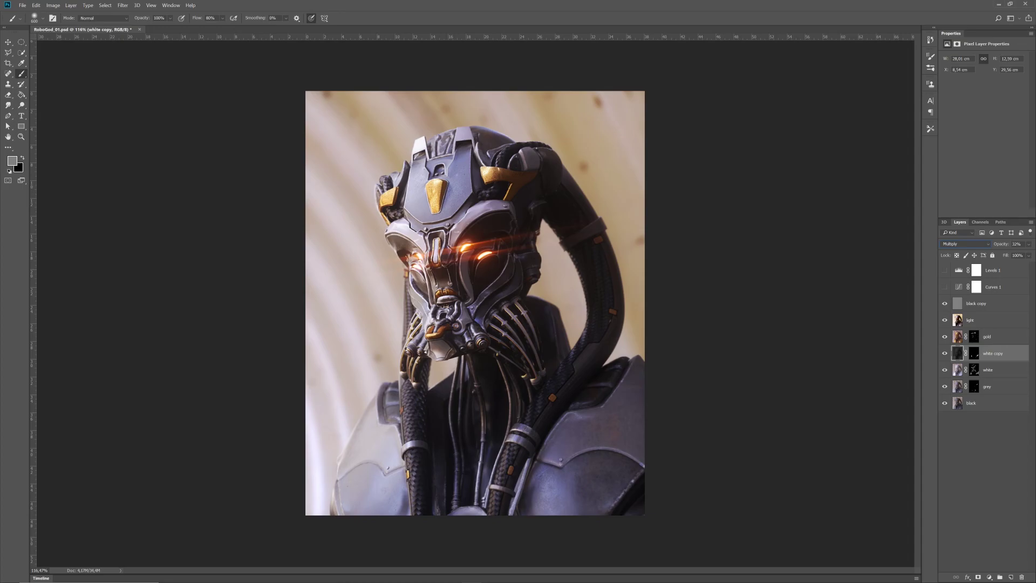
key(ctrl+z)
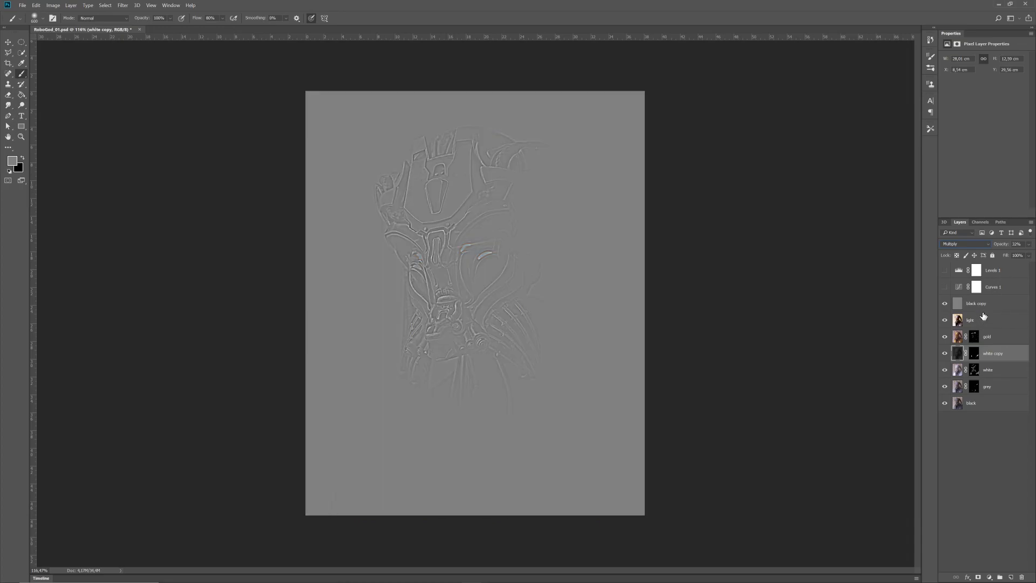
click(981, 303)
click(956, 244)
click(962, 345)
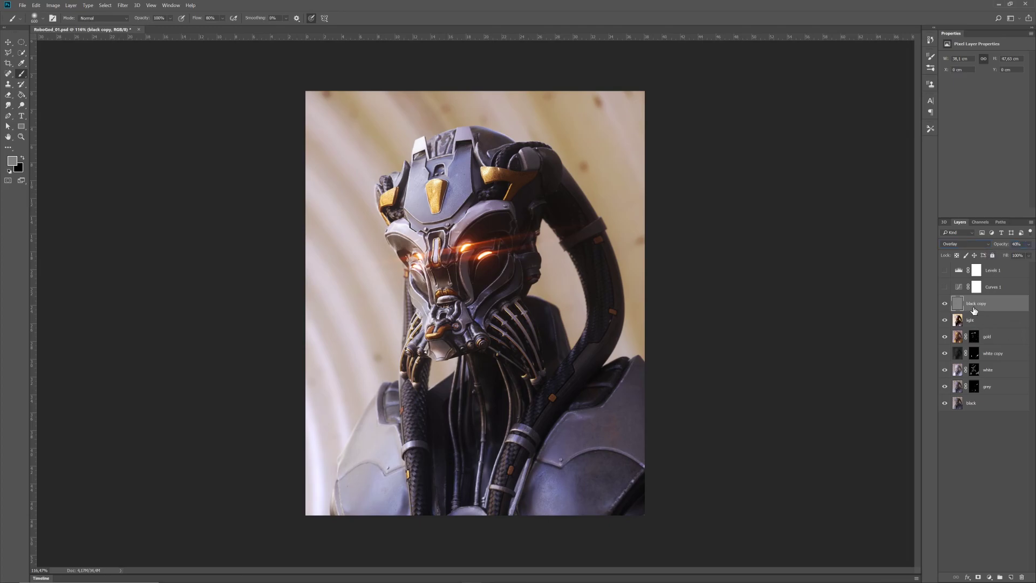
- Try the black copy layer below the light layer, toggle the layer above it for comparison, and move the copy back up
drag(982, 306, 966, 327)
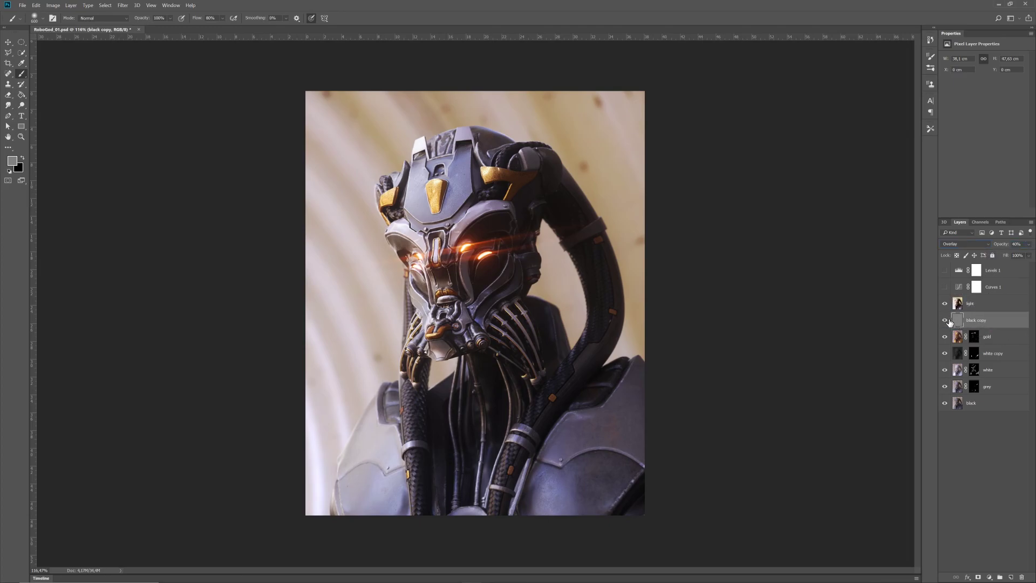
click(945, 305)
click(945, 305)
drag(992, 320, 988, 308)
- Compare the image with and without the sharpening layer, show the Curves and Levels adjustments again and save the document
click(945, 305)
click(948, 307)
click(945, 306)
drag(945, 306, 945, 271)
key(ctrl+s)
- Group all layers from black up to the Levels adjustment and name the group Comp
click(979, 403)
shift+click(976, 270)
key(ctrl+g)
double_click(974, 267)
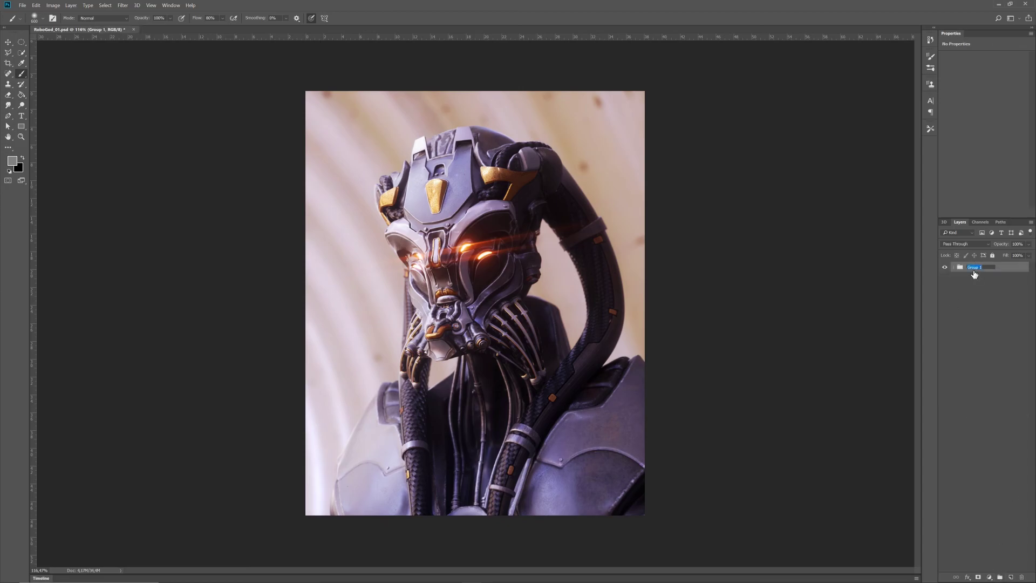
text(Comp)
key(Return)
- Duplicate the Comp group, merge the copy into a single layer and duplicate that merged layer
drag(951, 267, 1010, 577)
key(ctrl+e)
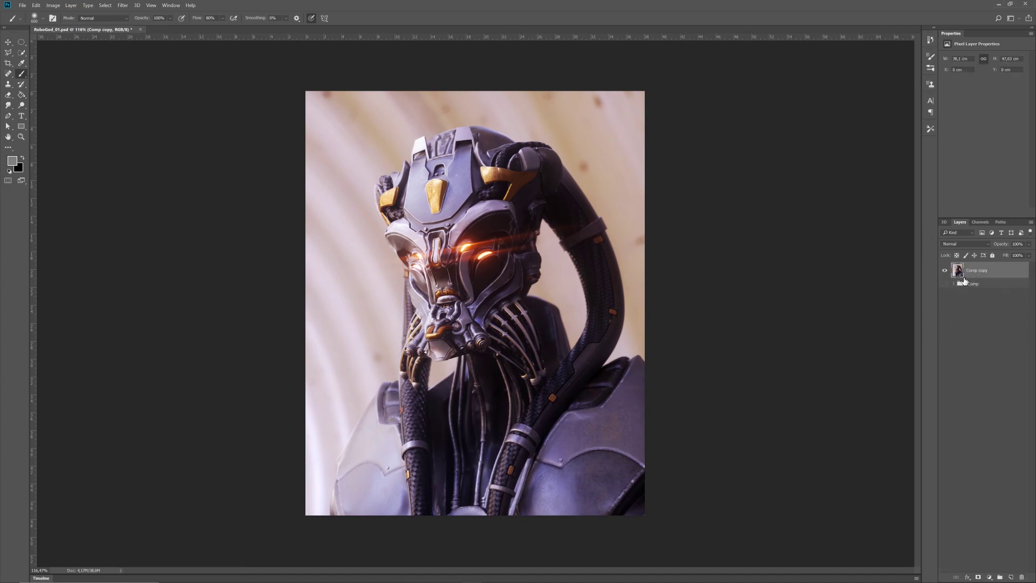
drag(971, 272, 1007, 576)
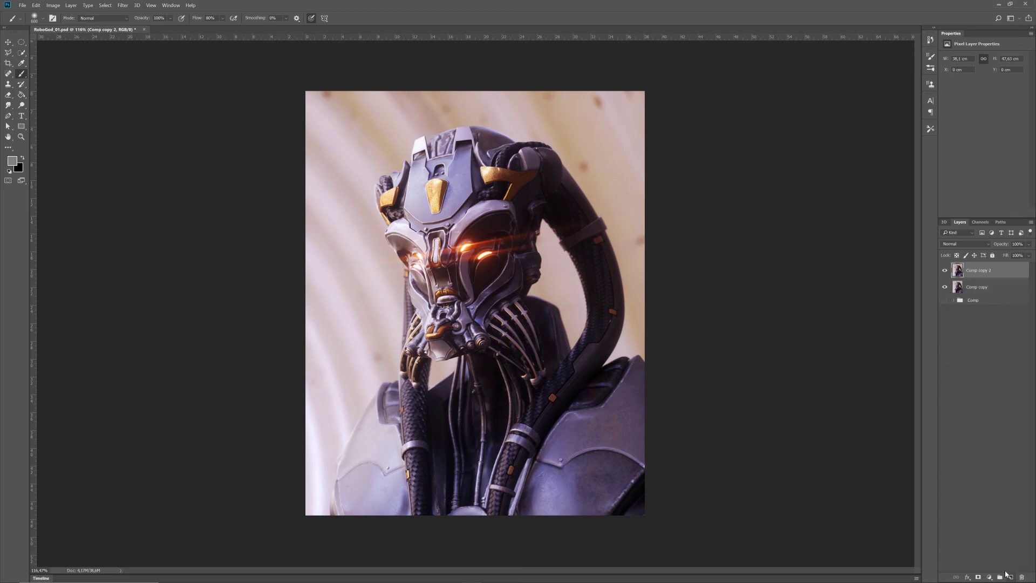
- Apply a Gaussian Blur of about 1.7 pixels to the topmost merged copy
click(123, 4)
mouse_move(179, 95)
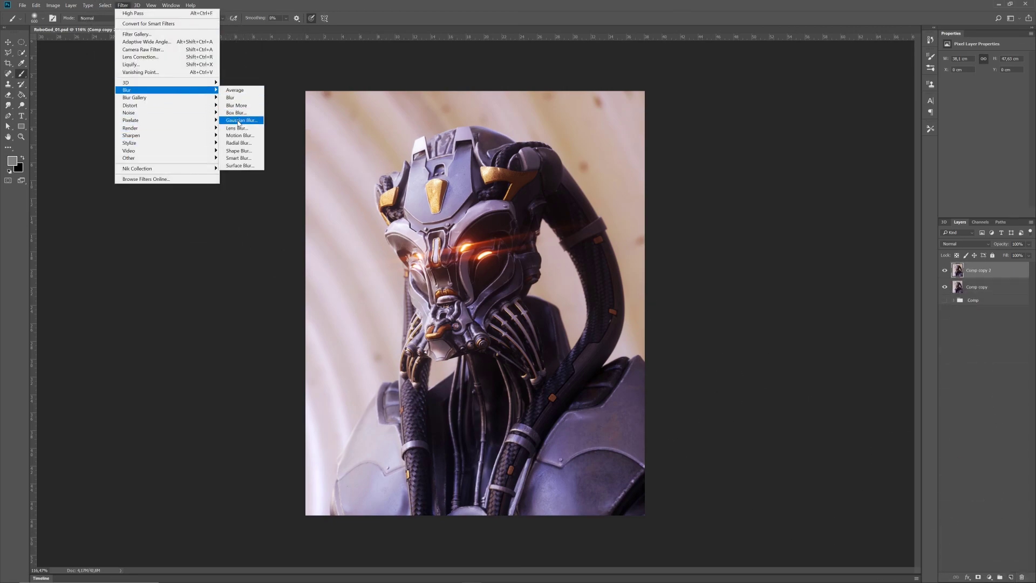
click(238, 121)
drag(624, 211, 625, 210)
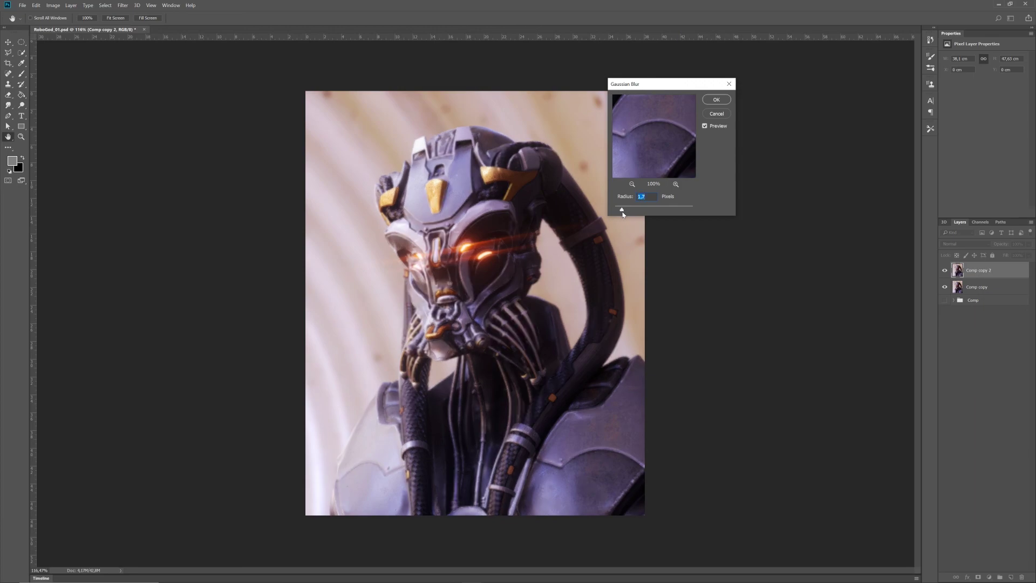
key(Return)
- Erase the blurred layer over the robot's face and neck with a soft round 1200 px eraser
key(e)
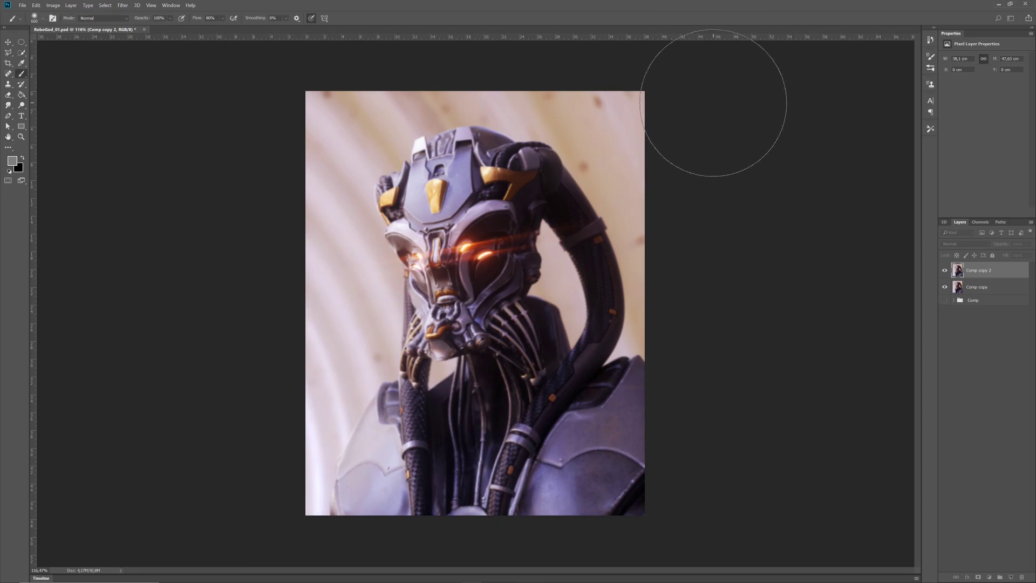
right_click(455, 267)
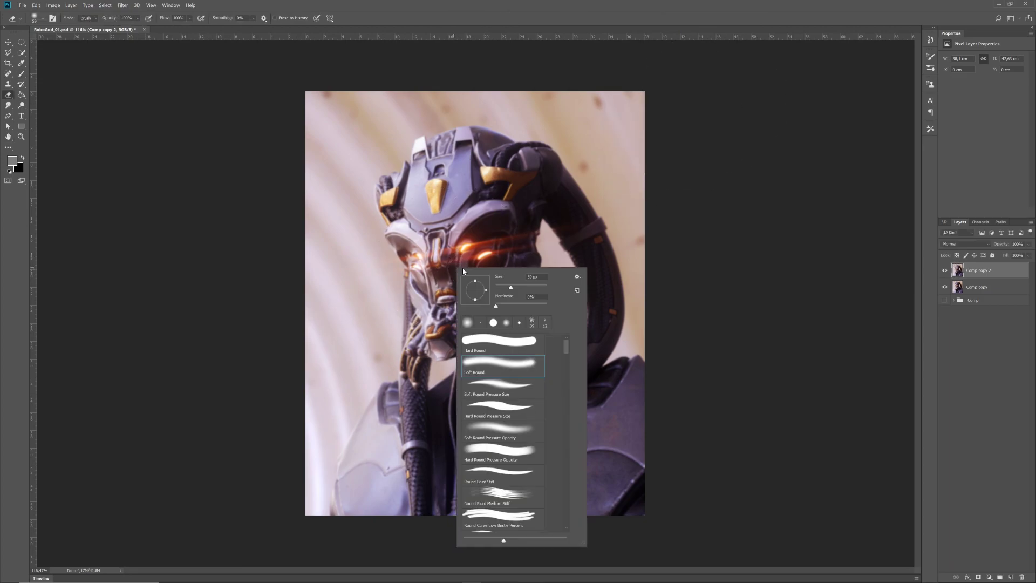
text(800)
key(Return)
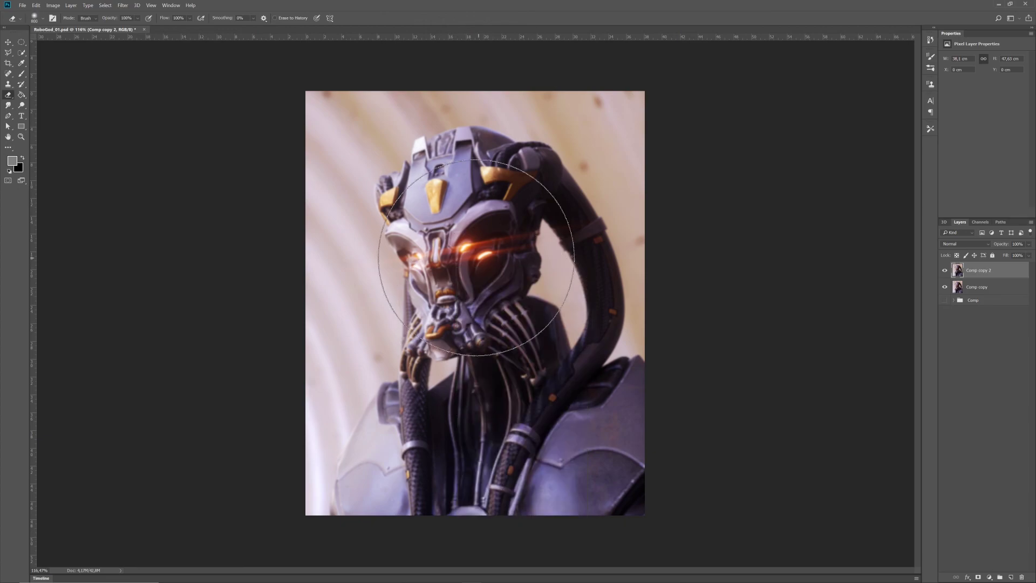
right_click(462, 250)
text(1200)
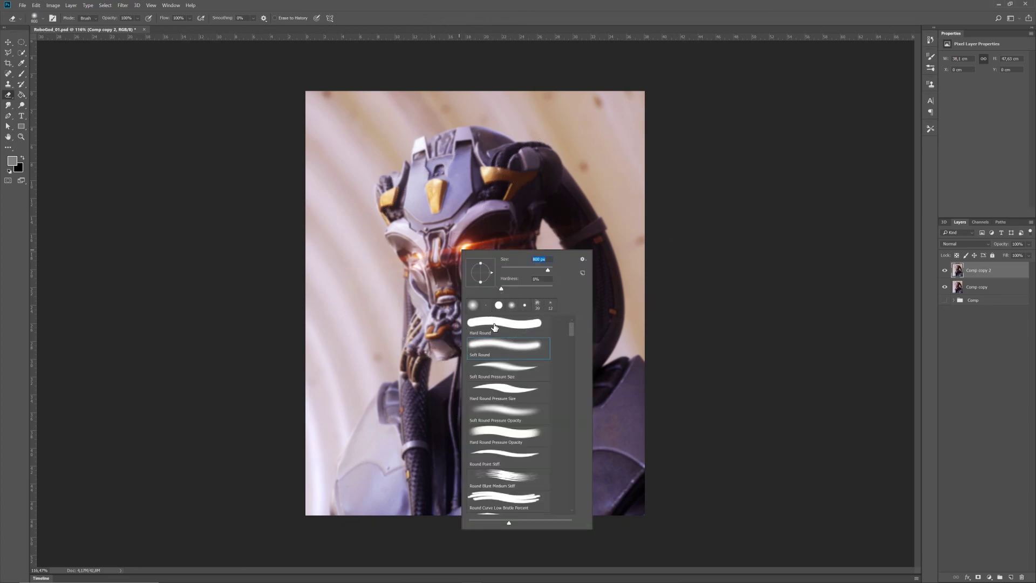
key(Return)
mouse_move(504, 296)
mouse_down()
mouse_move(460, 257)
mouse_move(483, 271)
mouse_move(496, 336)
mouse_move(459, 257)
mouse_move(527, 327)
mouse_move(505, 307)
mouse_move(482, 326)
mouse_move(485, 284)
mouse_up()
drag(521, 318, 518, 410)
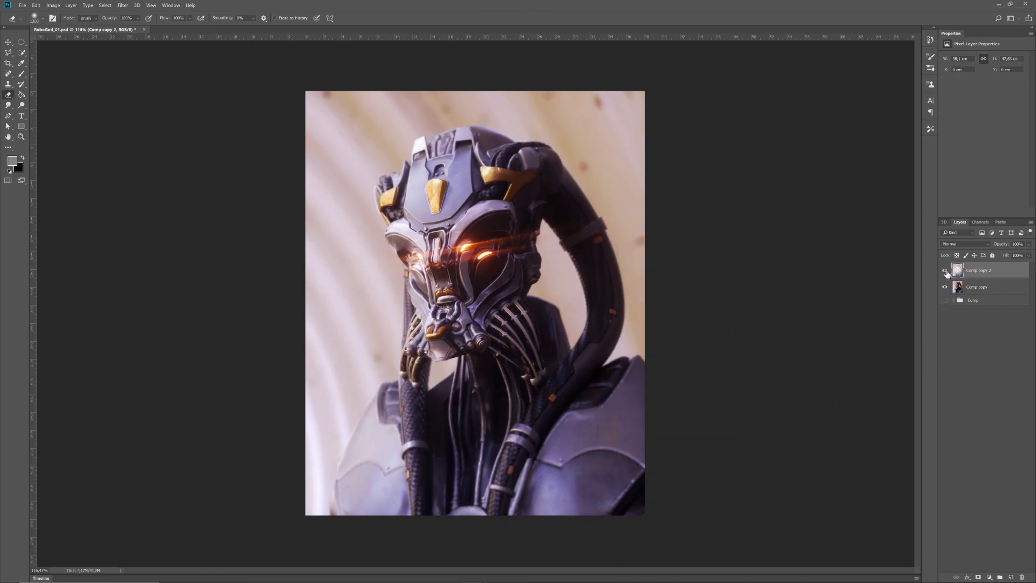
- Erase more of the blurred layer around the figure, comparing the image with and without that layer
click(945, 272)
click(945, 271)
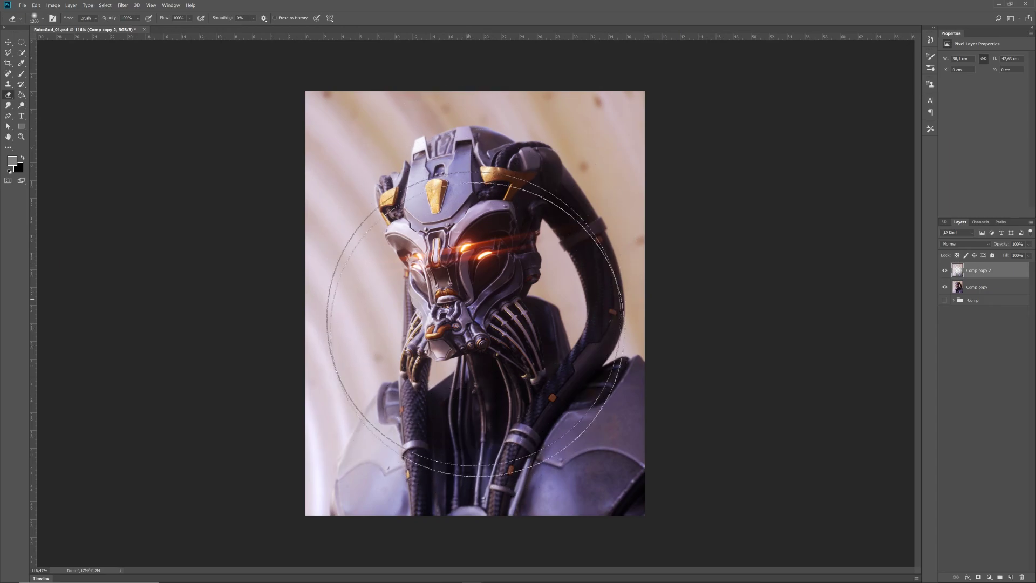
click(946, 270)
click(949, 270)
click(950, 271)
click(946, 271)
click(946, 273)
click(945, 272)
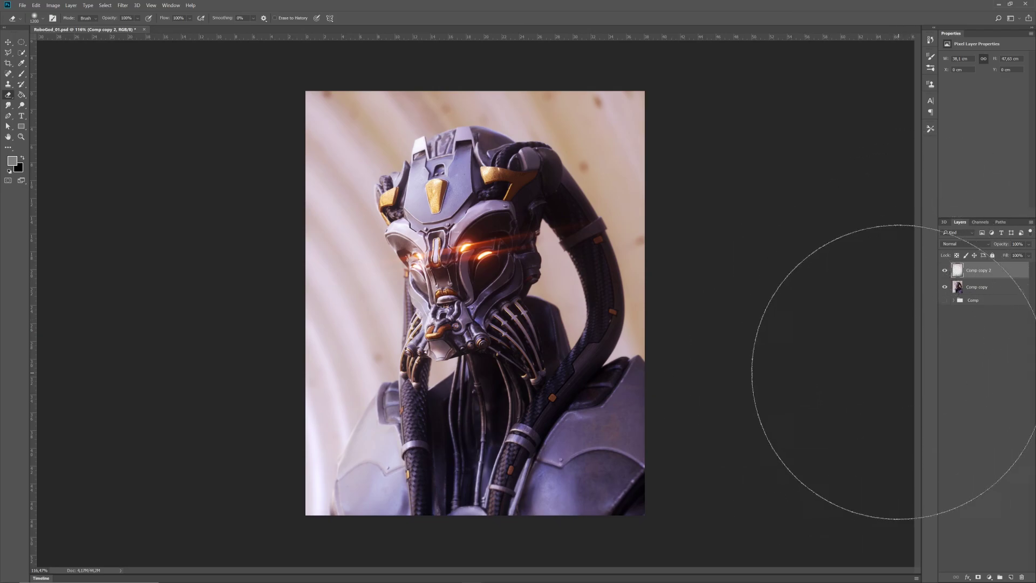
key(m)
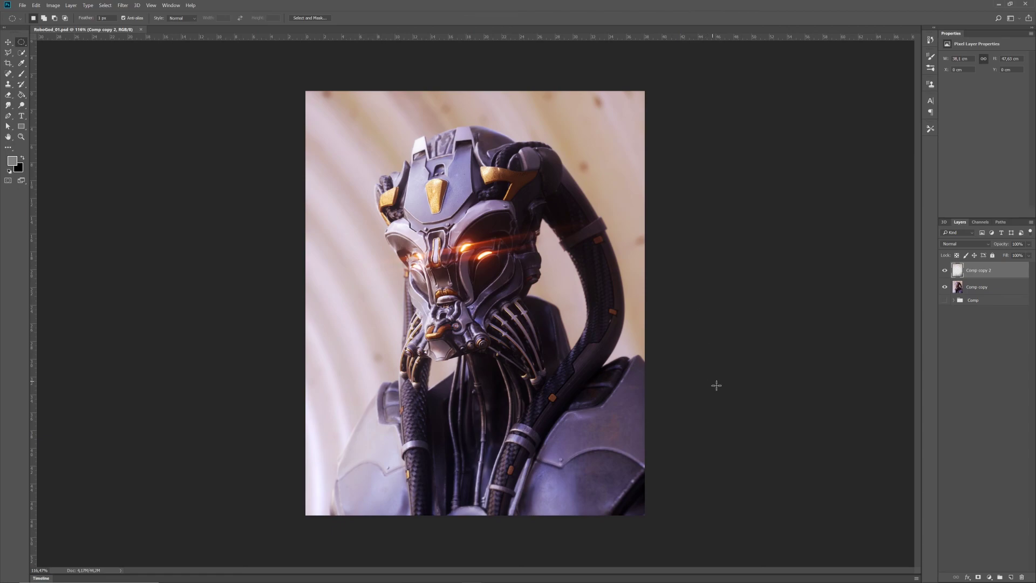
key(z)
drag(715, 339, 730, 346)
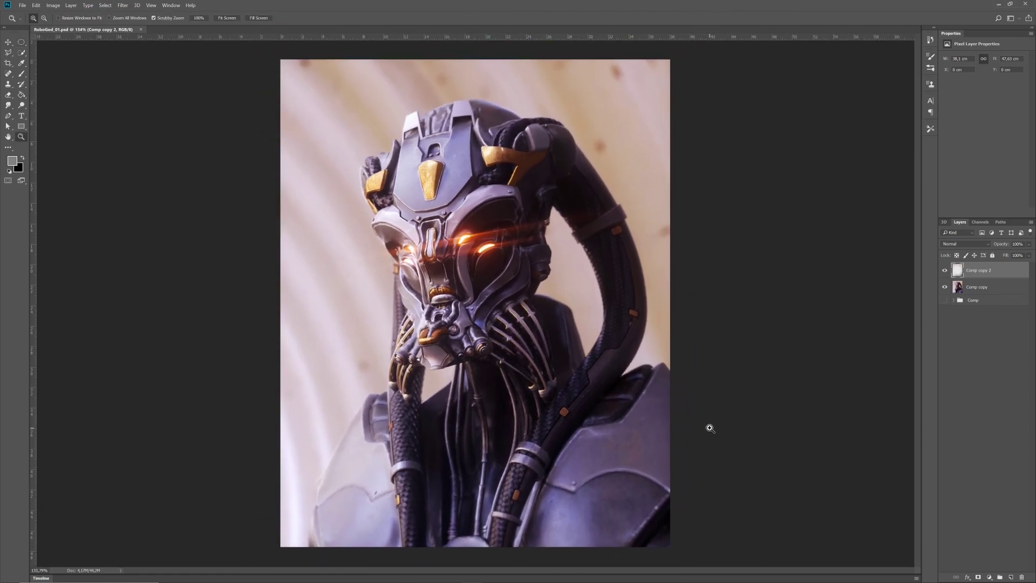